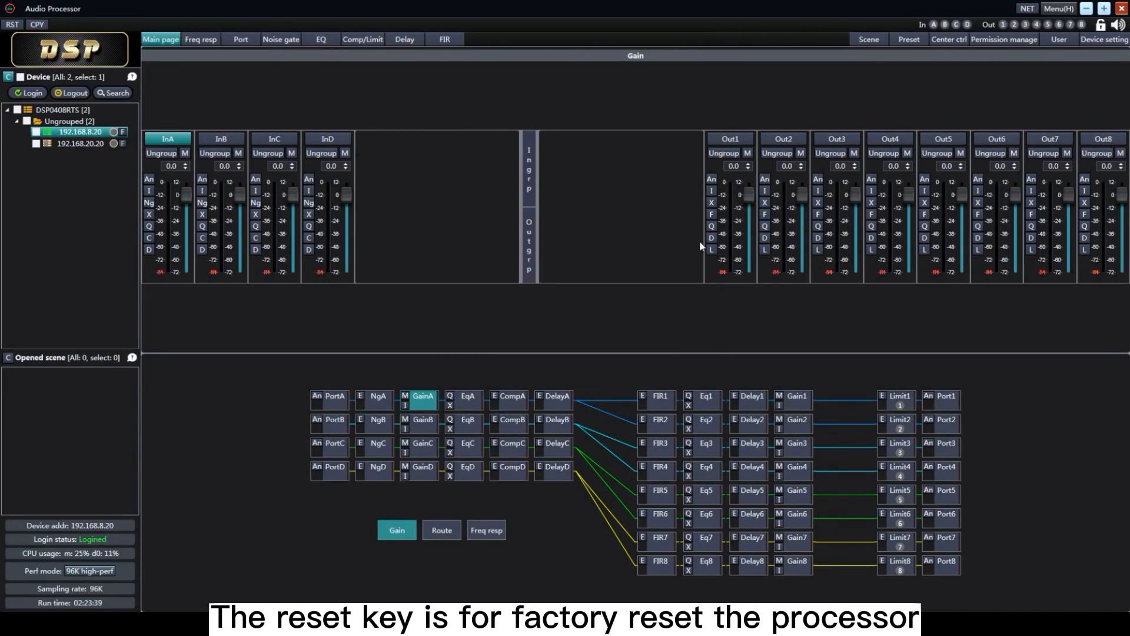
Set up a parameter copy from device 192.168.20.20 to 192.168.8.20, and close the dialog without copying
{"action": "left_click", "coordinate": [37, 25]}
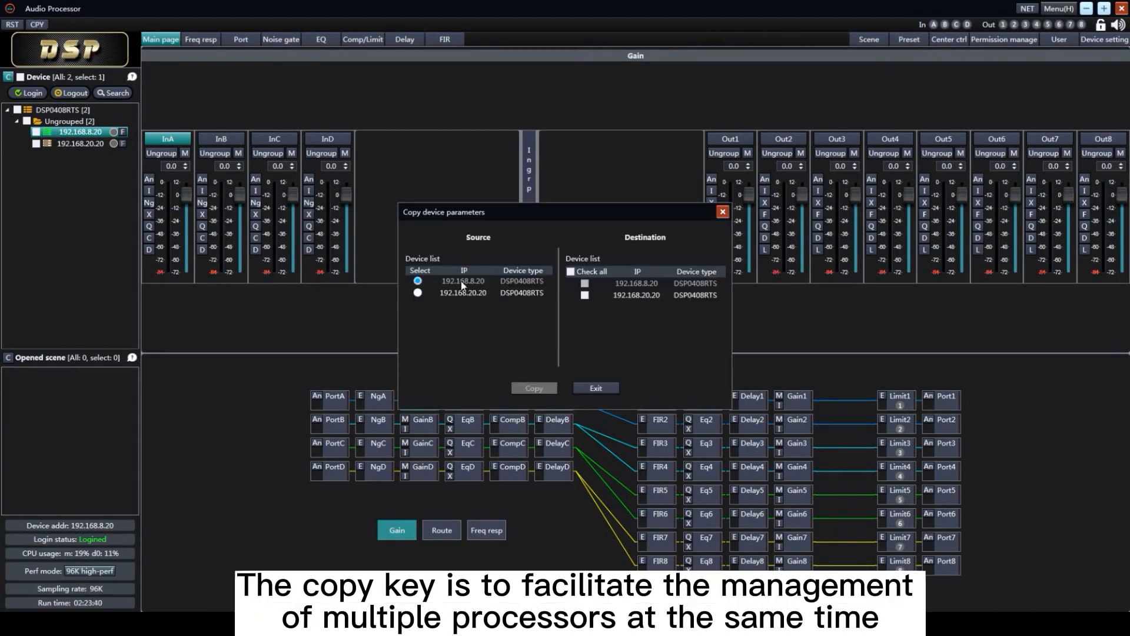
{"action": "left_click", "coordinate": [417, 293]}
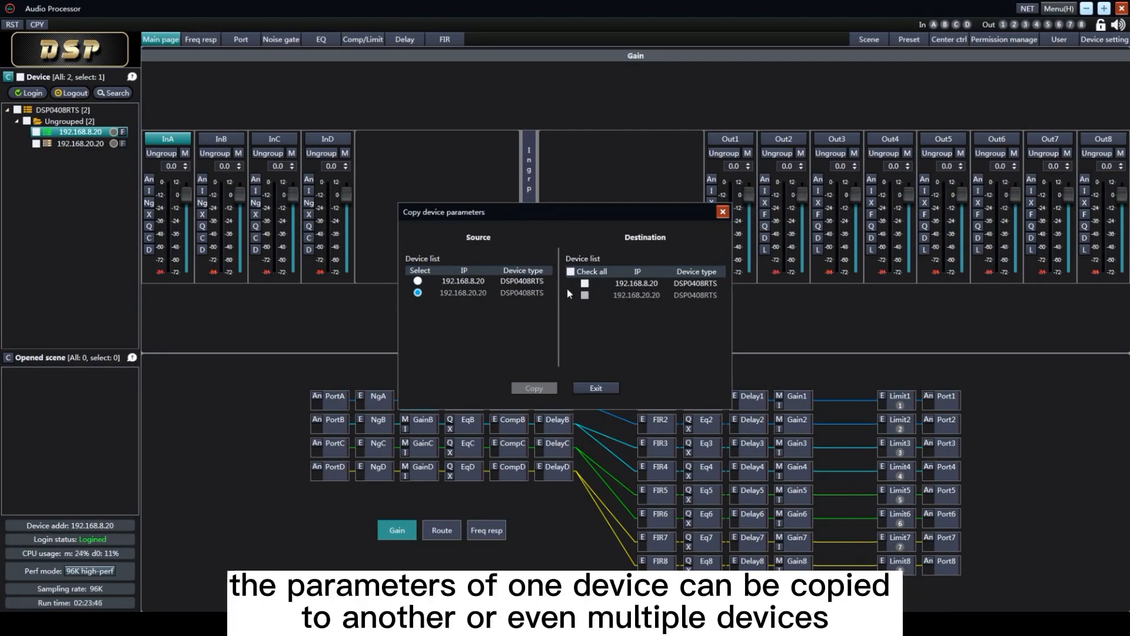
{"action": "left_click", "coordinate": [585, 283]}
{"action": "left_click", "coordinate": [722, 212]}
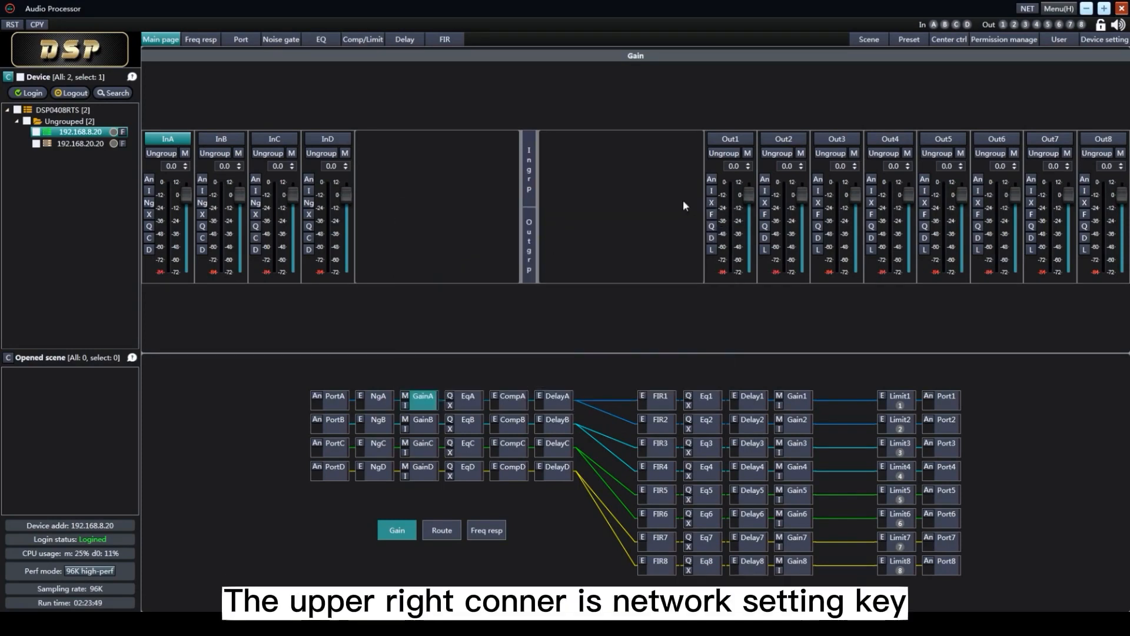
View the computer network settings and open the help document
{"action": "left_click", "coordinate": [1027, 9]}
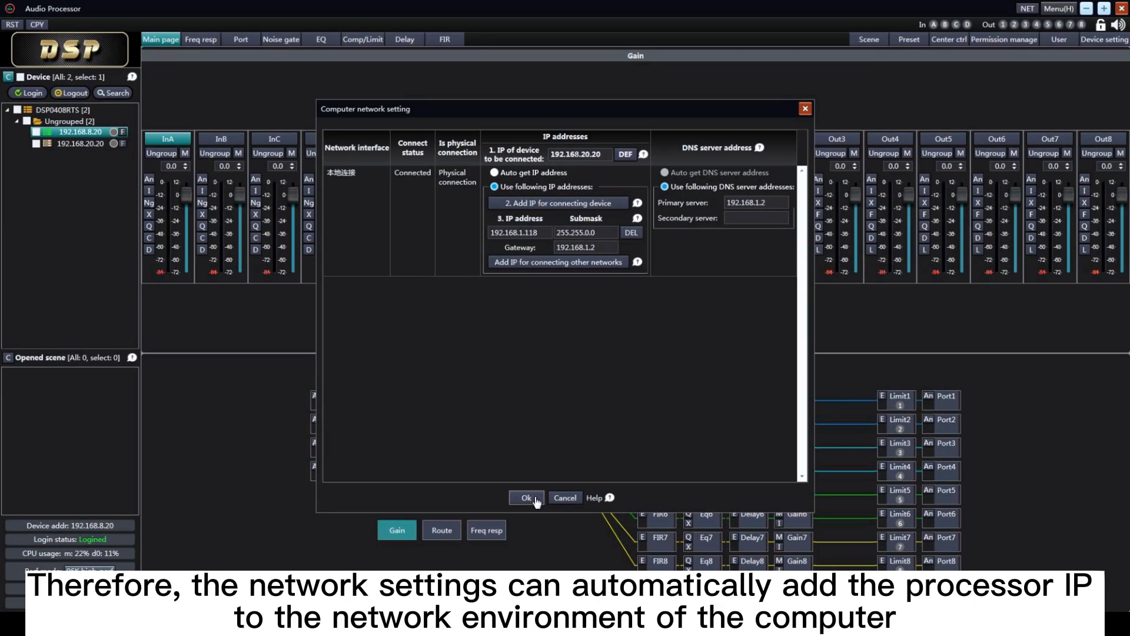
{"action": "left_click", "coordinate": [1059, 9]}
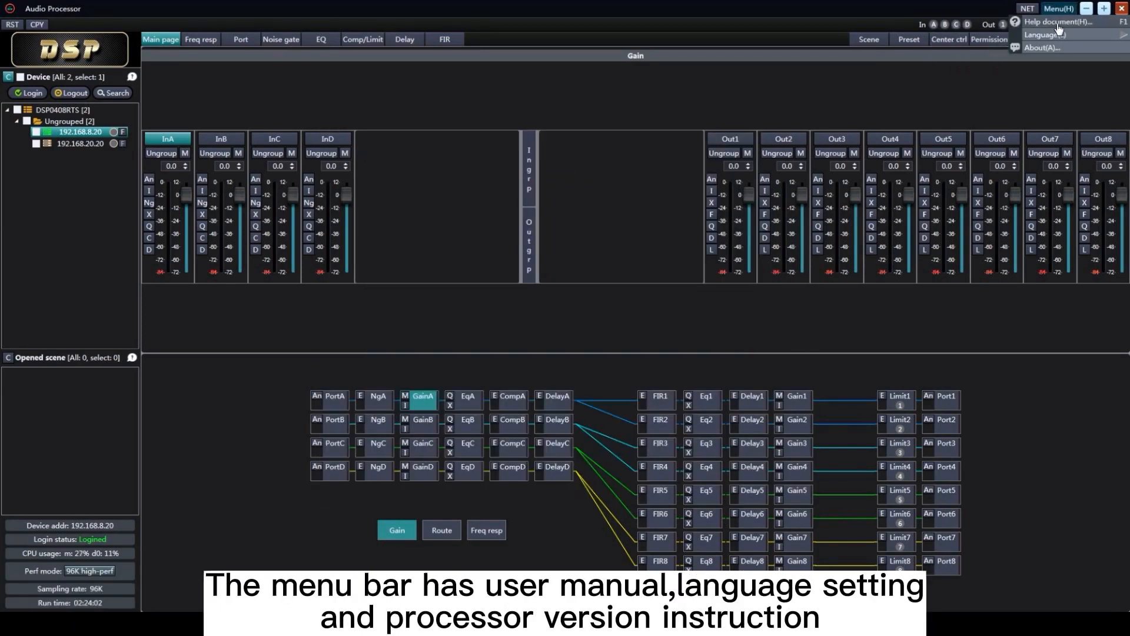
{"action": "left_click", "coordinate": [1117, 23]}
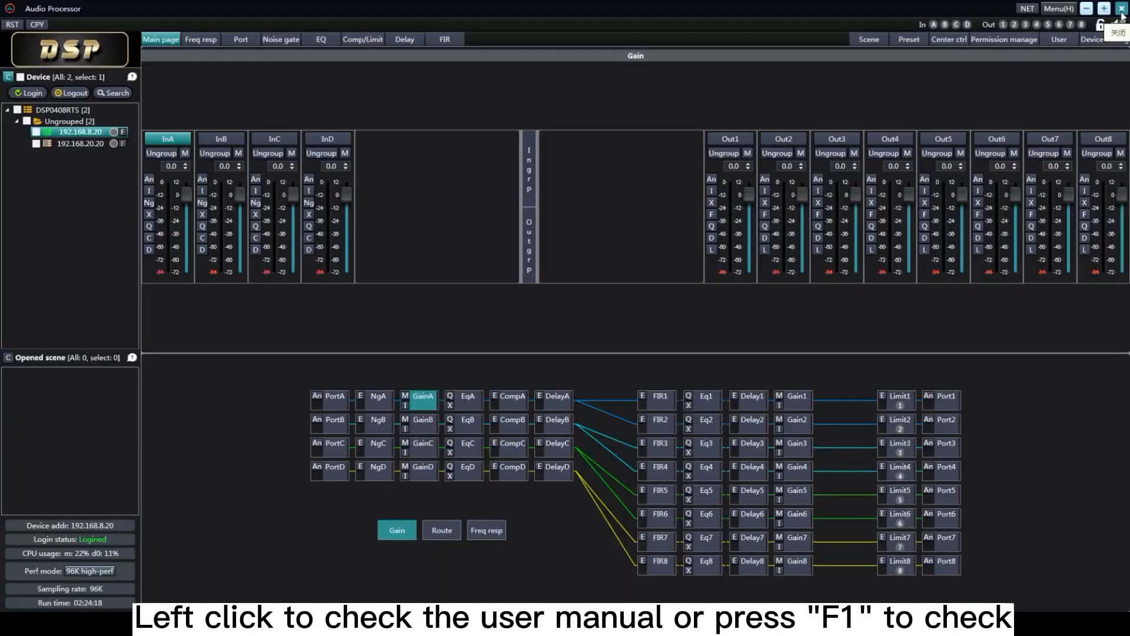
View the available interface languages and check the software's version information
{"action": "left_click", "coordinate": [1059, 8]}
{"action": "mouse_move", "coordinate": [1065, 35]}
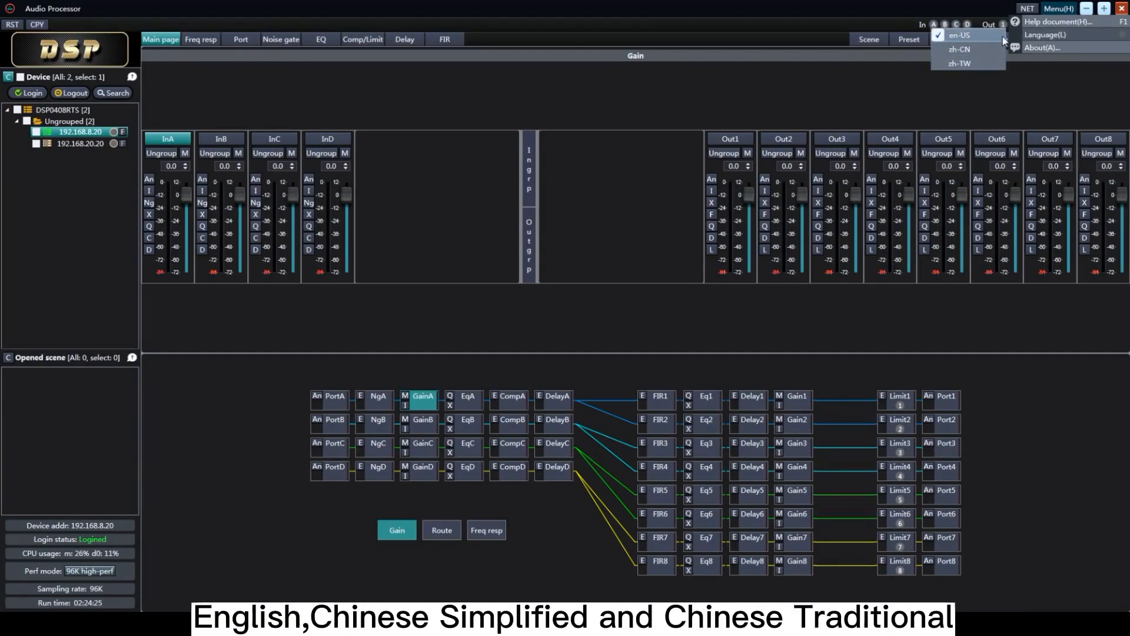
{"action": "left_click", "coordinate": [1040, 48]}
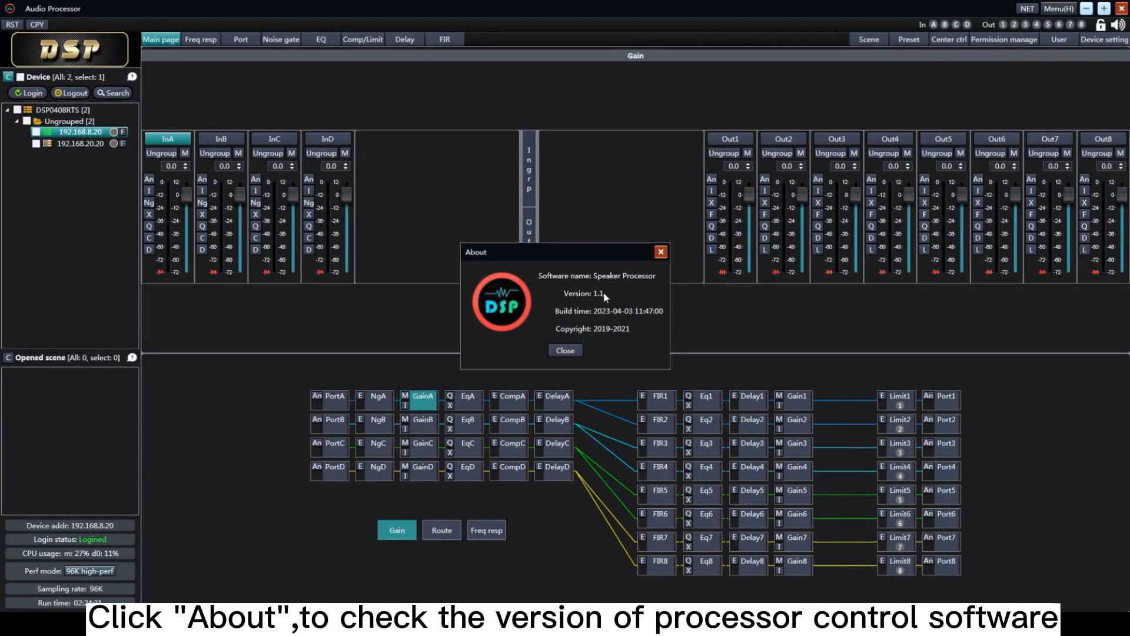
{"action": "left_click", "coordinate": [565, 350]}
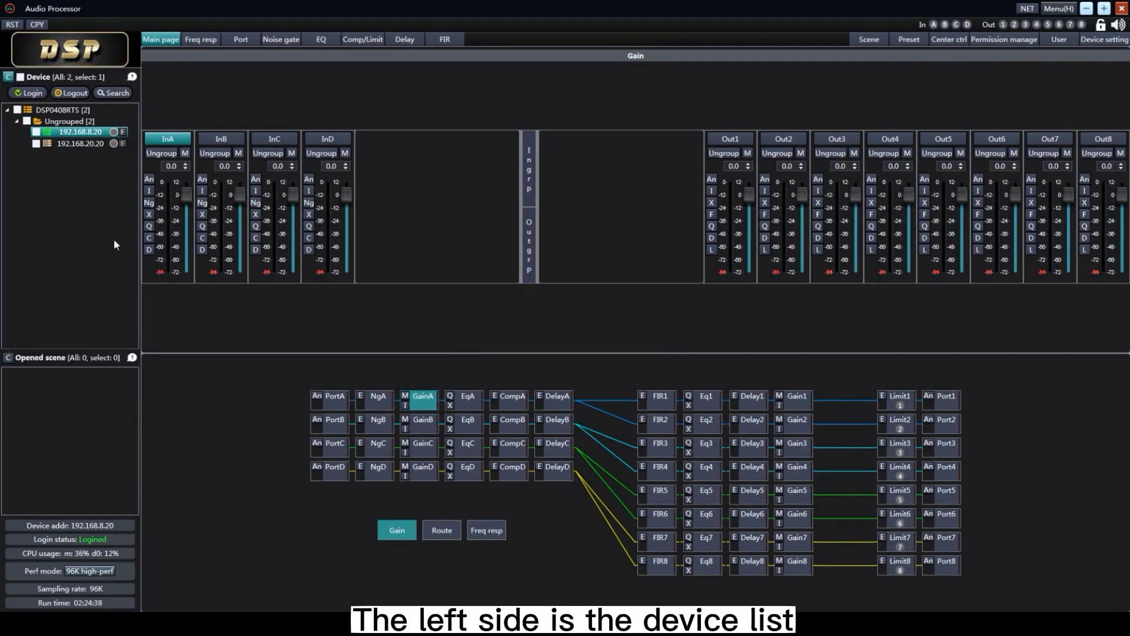
Hide the device list's checkboxes and view the Device area's instruction document
{"action": "left_click", "coordinate": [12, 79]}
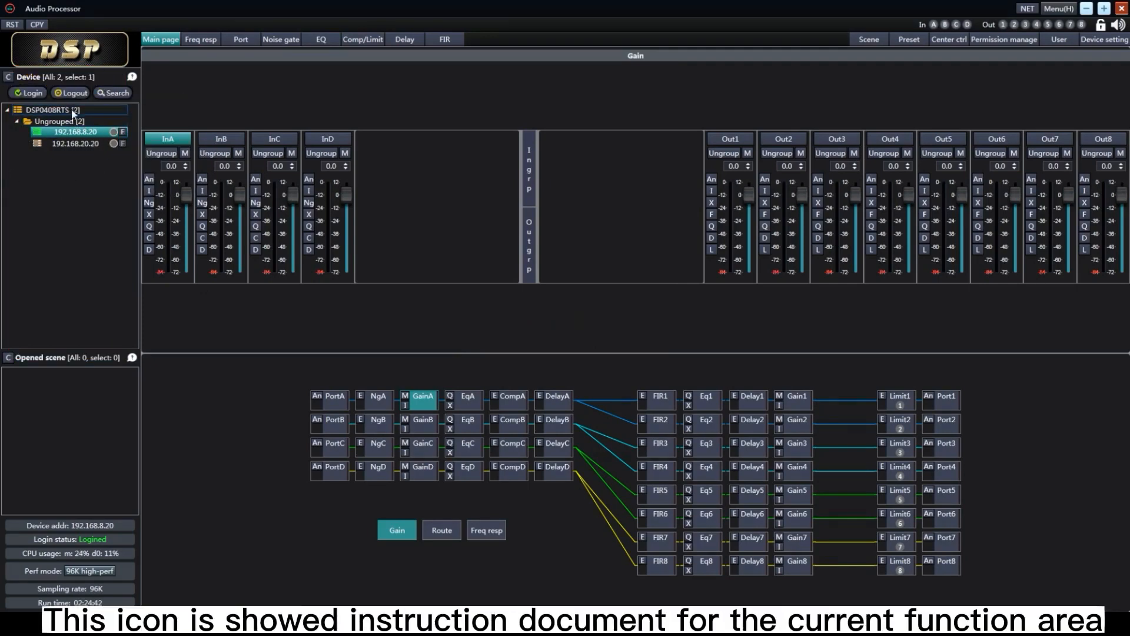
{"action": "left_click", "coordinate": [132, 78]}
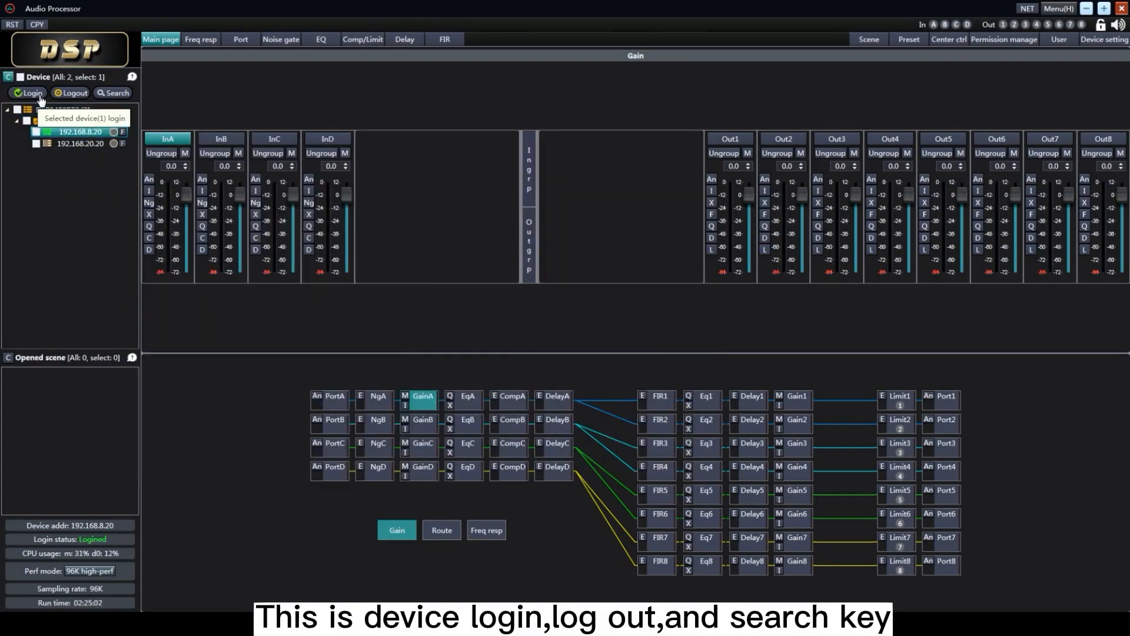
Search for online devices and turn off the checkboxes in the device list
{"action": "left_click", "coordinate": [114, 94]}
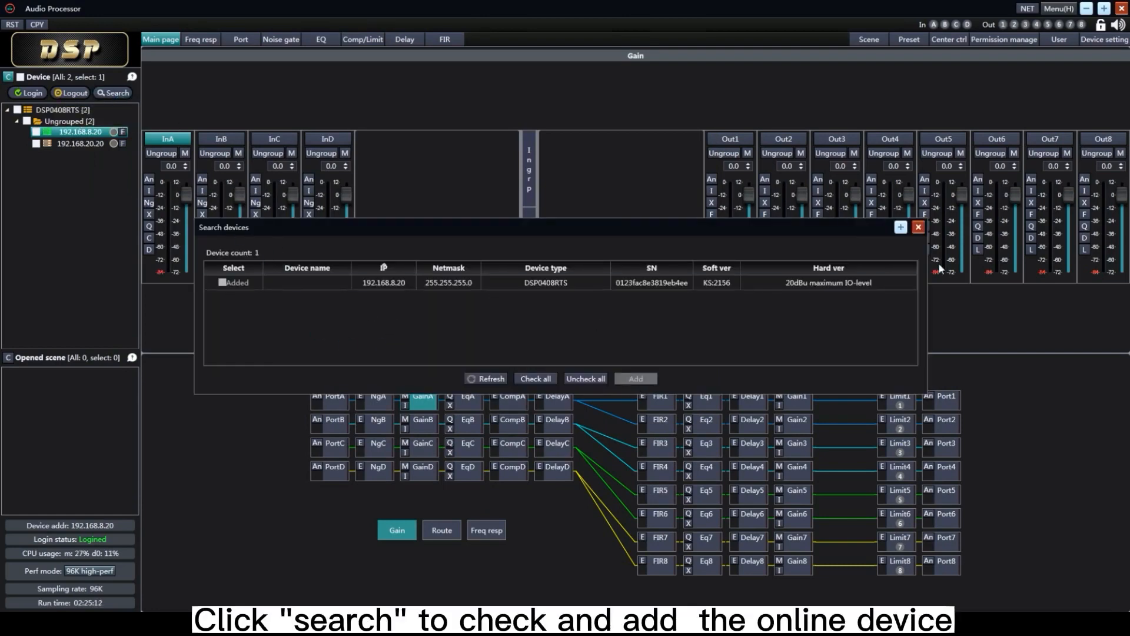
{"action": "right_click", "coordinate": [65, 179]}
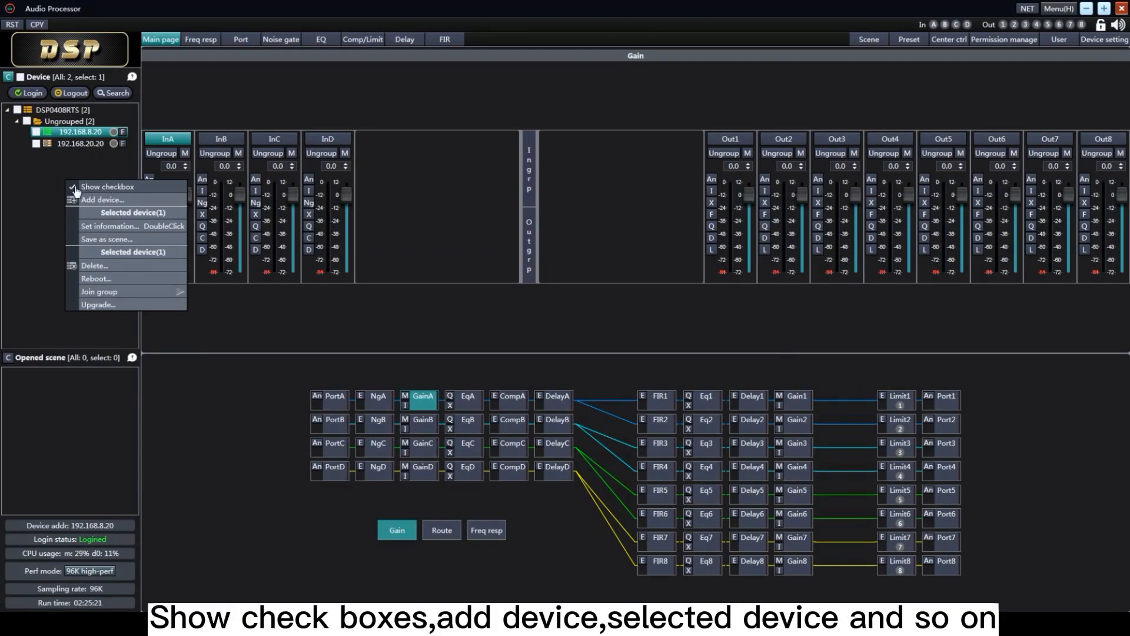
{"action": "left_click", "coordinate": [75, 188]}
View the form for adding a device manually and close it without adding one
{"action": "right_click", "coordinate": [54, 183]}
{"action": "left_click", "coordinate": [89, 201]}
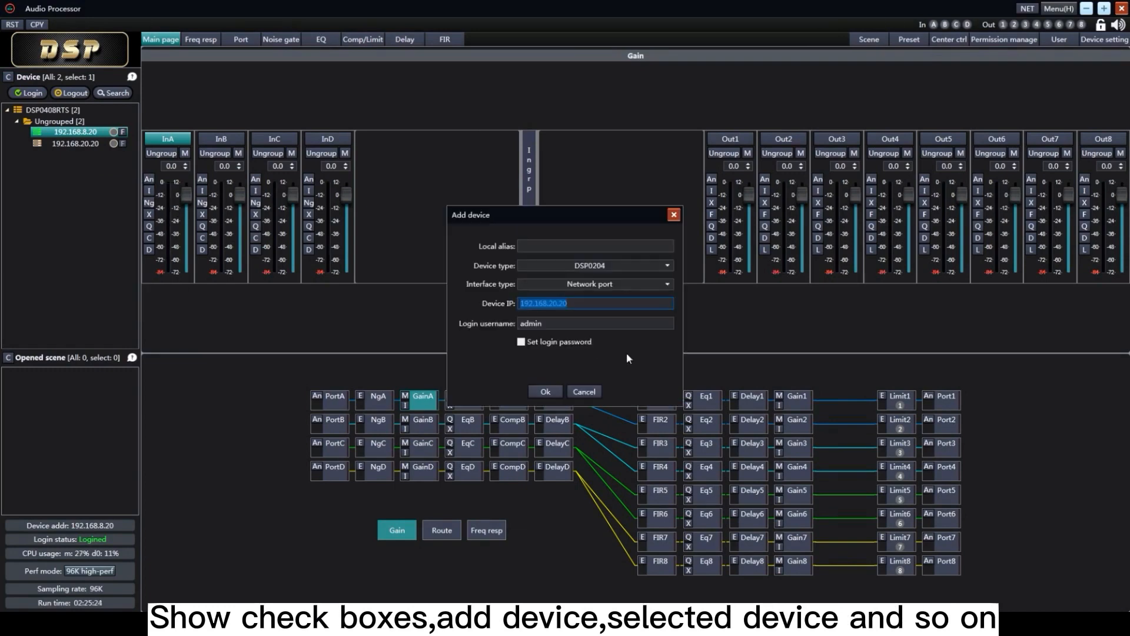
{"action": "left_click", "coordinate": [674, 214]}
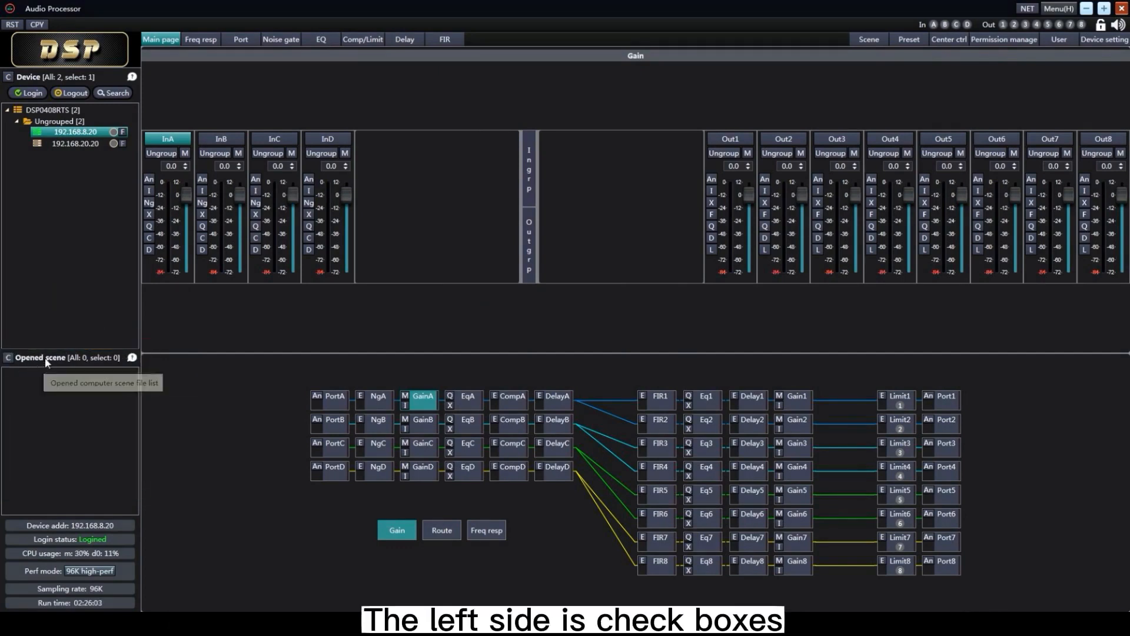
Read through the instruction document of the Opened scene area
{"action": "left_click", "coordinate": [132, 357]}
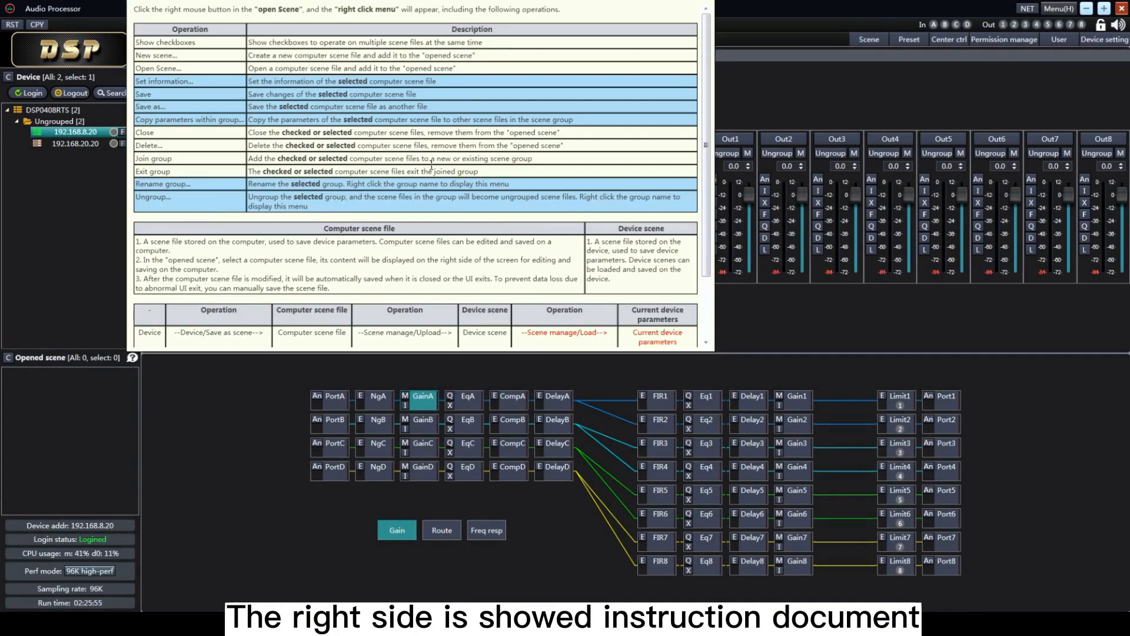
{"action": "scroll", "coordinate": [394, 189], "scroll_direction": "down", "scroll_amount": 1}
{"action": "scroll", "coordinate": [398, 209], "scroll_direction": "up", "scroll_amount": 1}
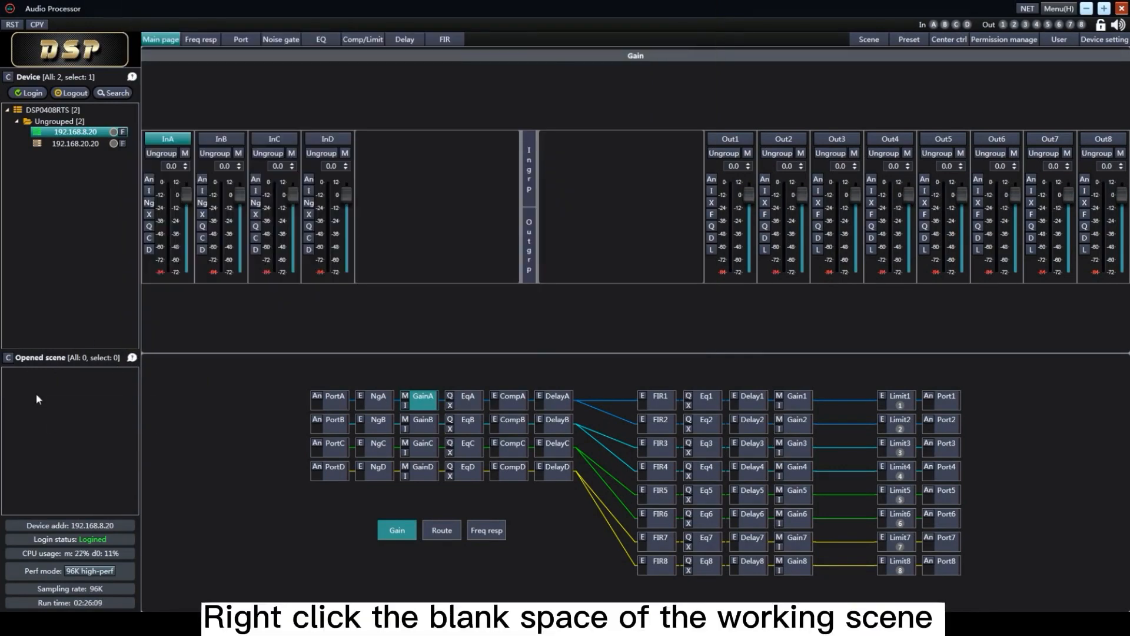
Toggle the checkbox display in the Opened scene list and call up its command for opening scenes
{"action": "right_click", "coordinate": [37, 394]}
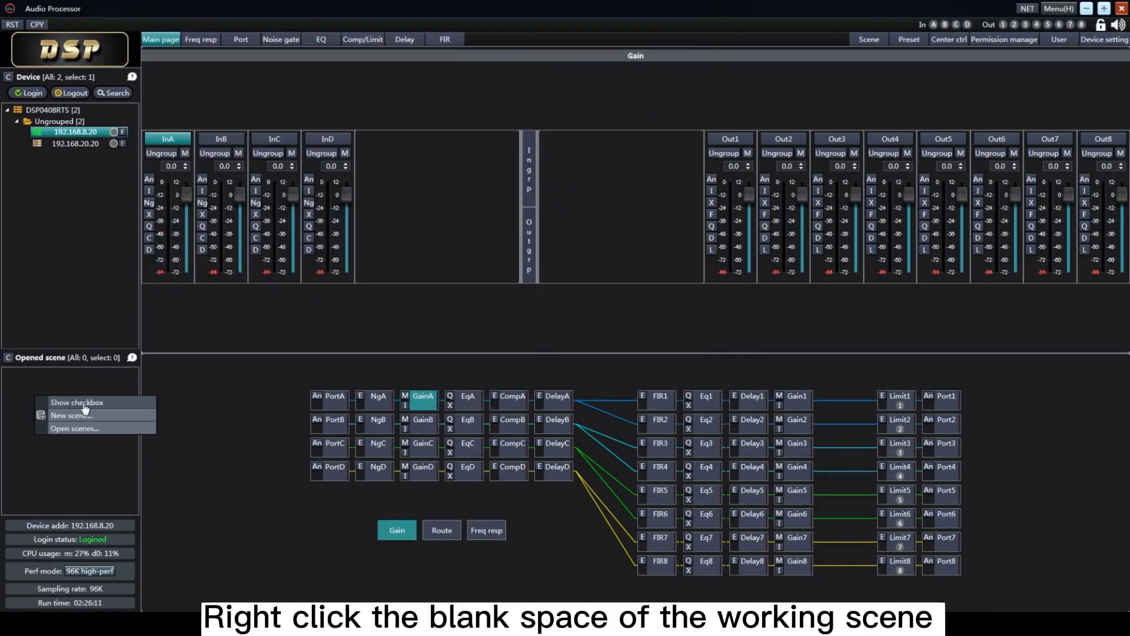
{"action": "left_click", "coordinate": [84, 408]}
{"action": "right_click", "coordinate": [35, 377]}
{"action": "left_click", "coordinate": [74, 412]}
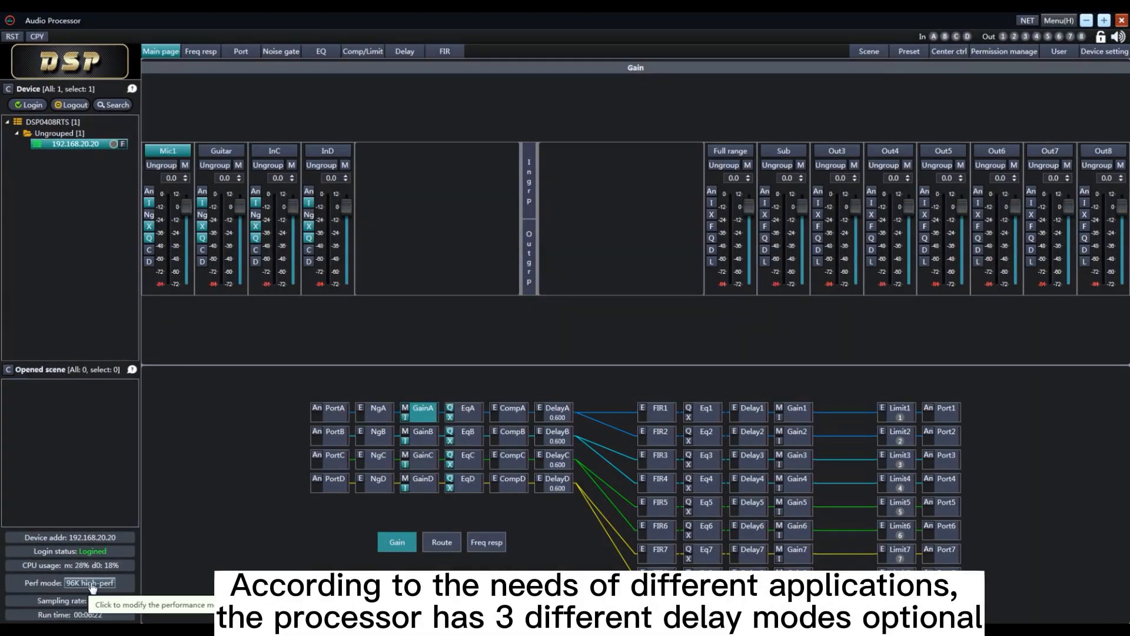
Switch the processor's performance mode to 96K low-delay and confirm the change
{"action": "left_click", "coordinate": [91, 583]}
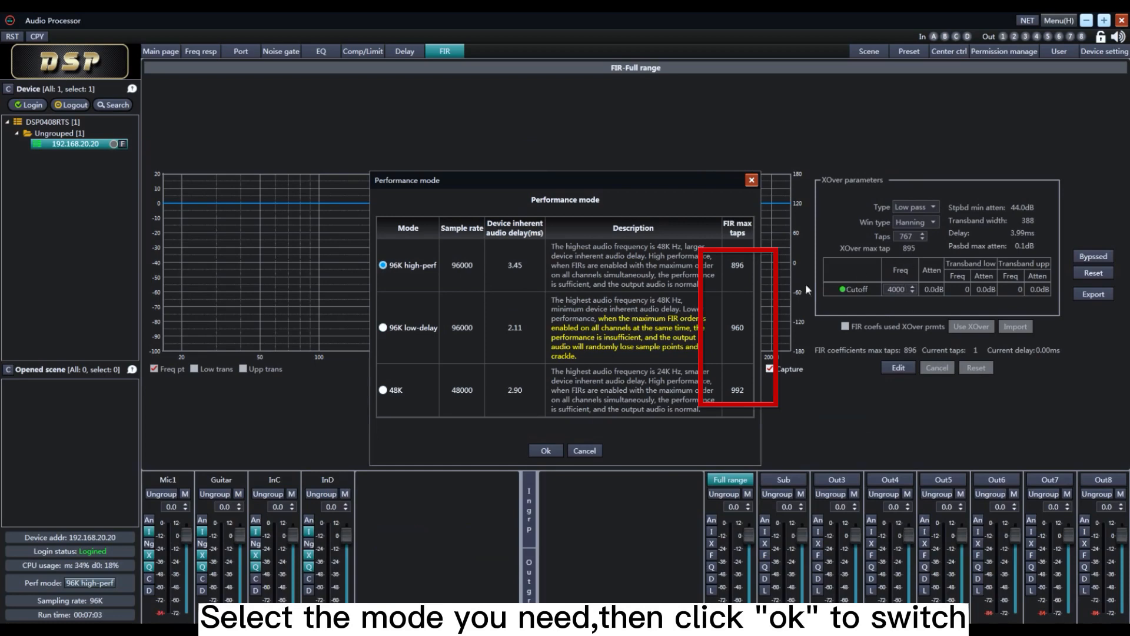
{"action": "left_click", "coordinate": [384, 328]}
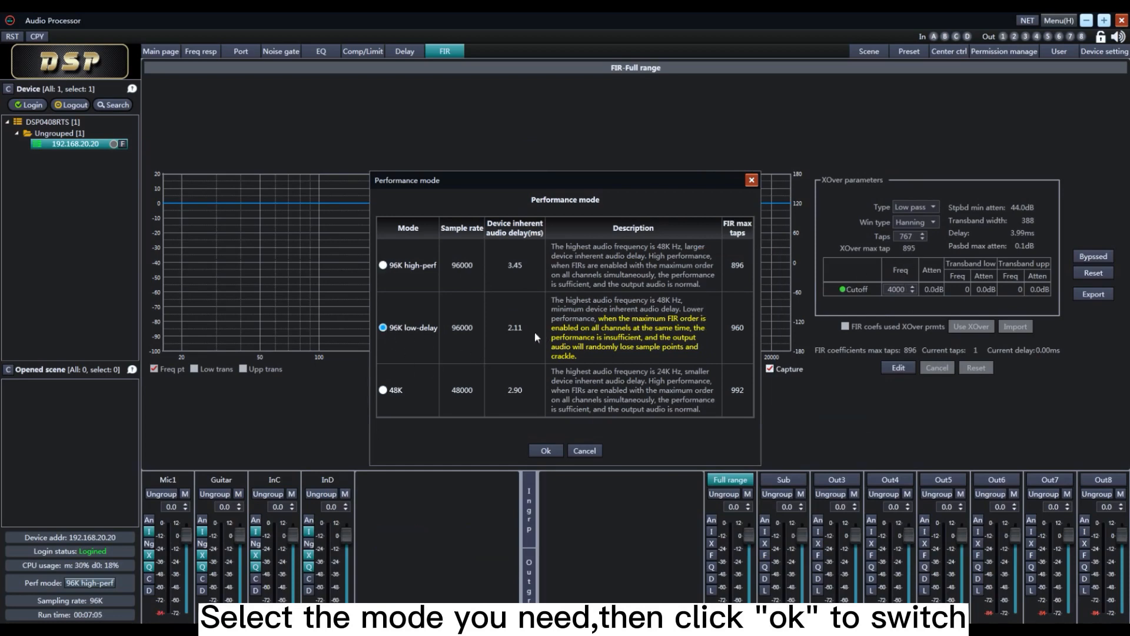
{"action": "left_click", "coordinate": [545, 450]}
{"action": "left_click", "coordinate": [537, 373]}
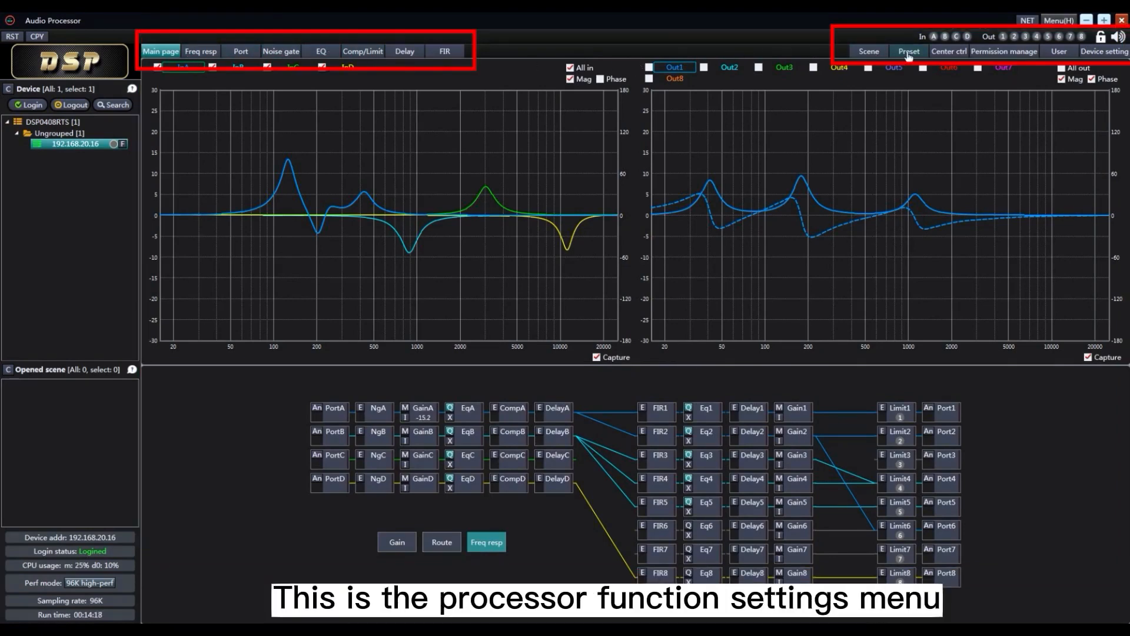
Mute output channel 2 from the auxiliary channel display and unmute it again
{"action": "left_click", "coordinate": [945, 37]}
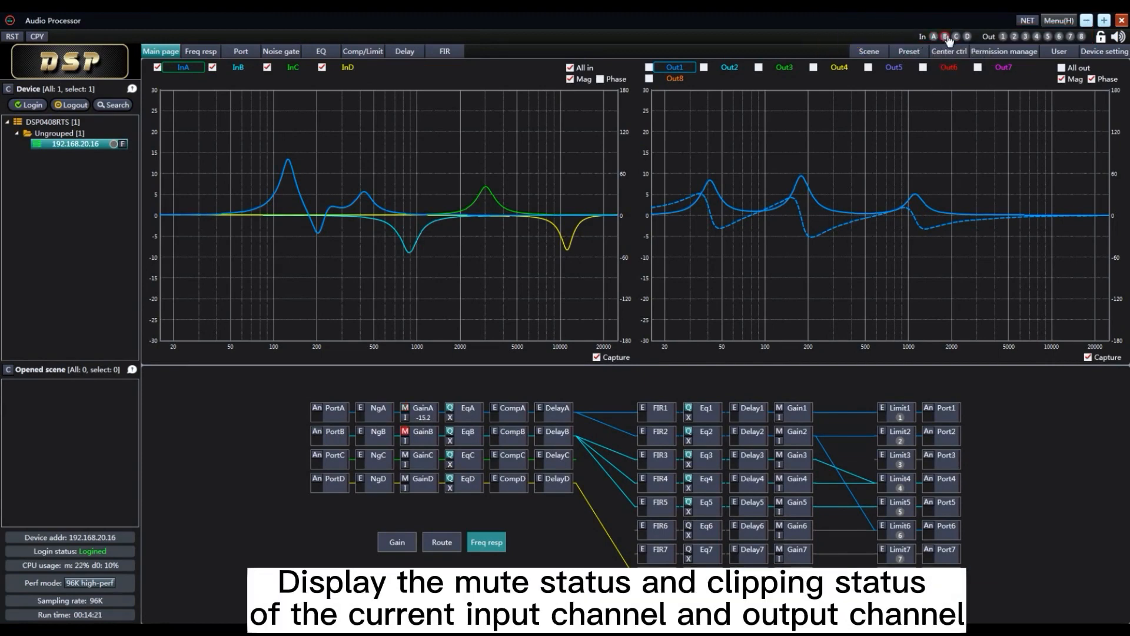
{"action": "left_click", "coordinate": [1015, 37]}
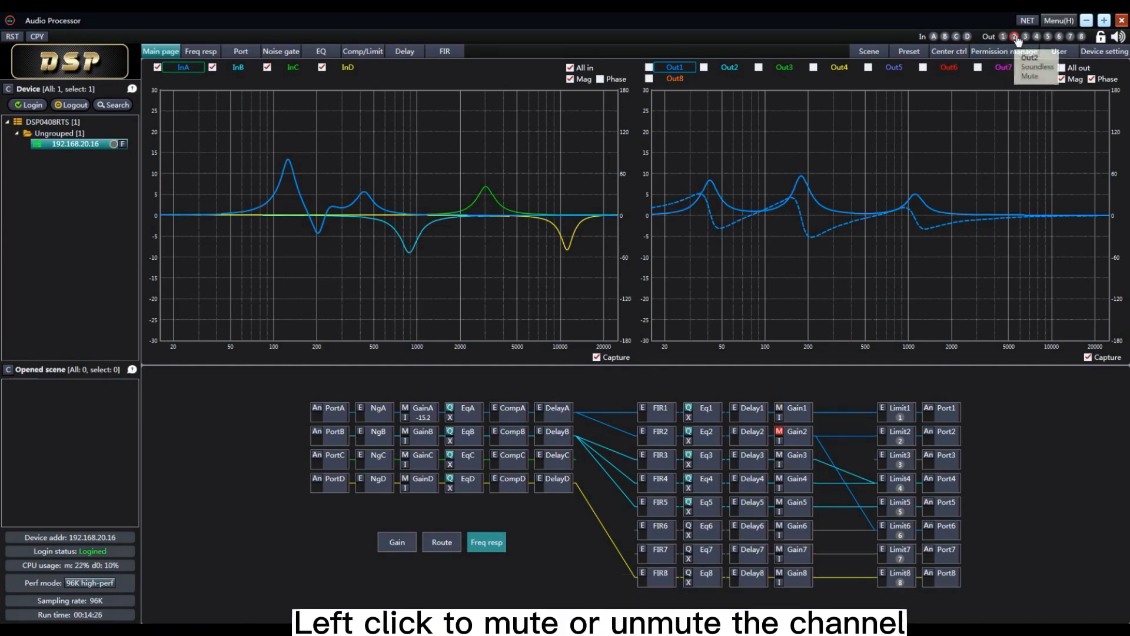
{"action": "left_click", "coordinate": [1014, 38]}
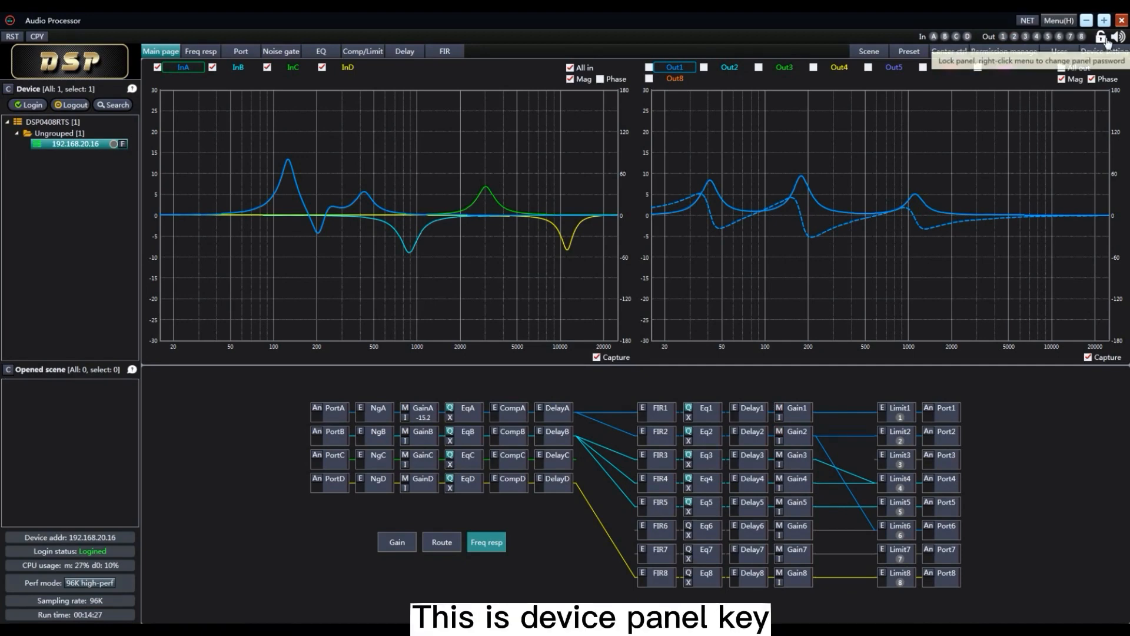
Lock and unlock the device panel, and open its password dialog without changing the password
{"action": "left_click", "coordinate": [1106, 39]}
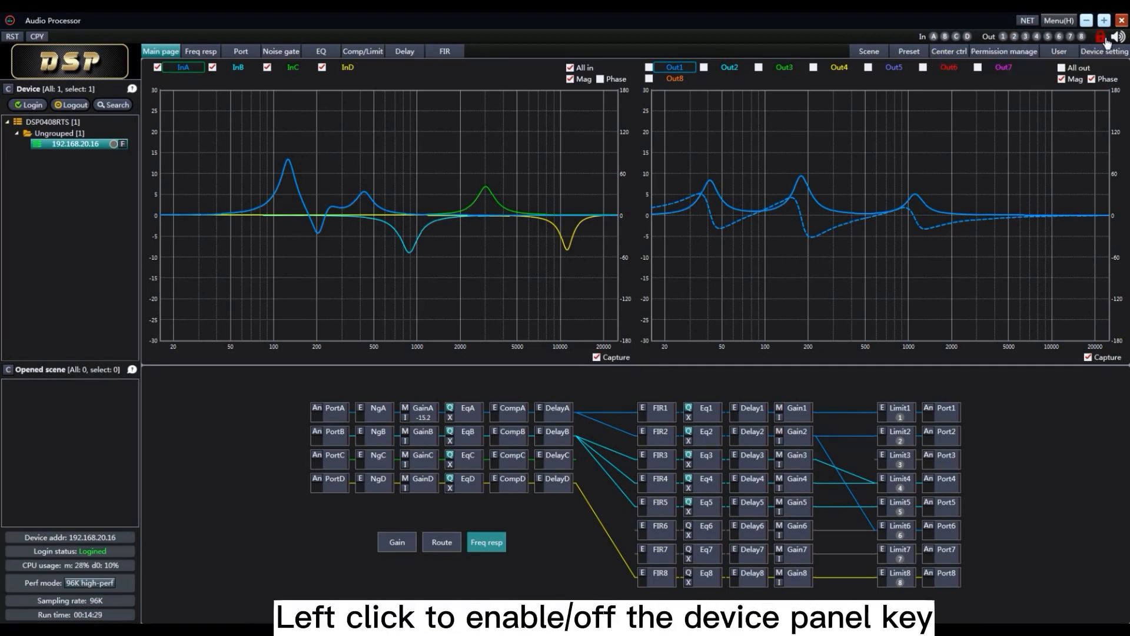
{"action": "left_click", "coordinate": [1105, 40]}
{"action": "right_click", "coordinate": [1106, 39]}
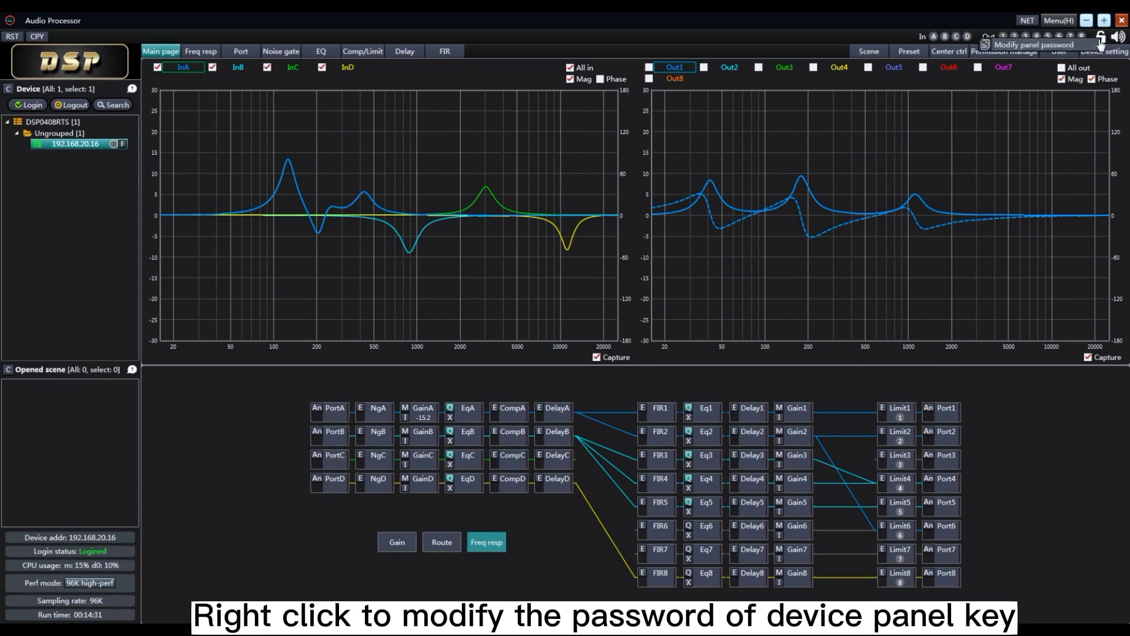
{"action": "left_click", "coordinate": [1071, 46]}
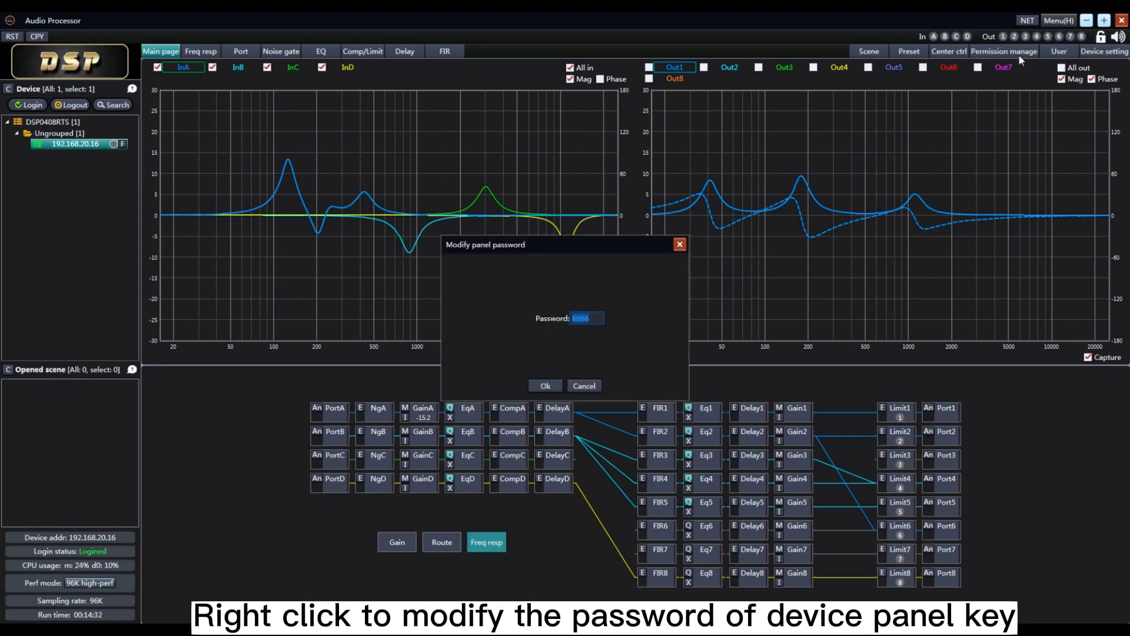
{"action": "left_click", "coordinate": [680, 245]}
Mute the whole device and unmute it again
{"action": "left_click", "coordinate": [1121, 39]}
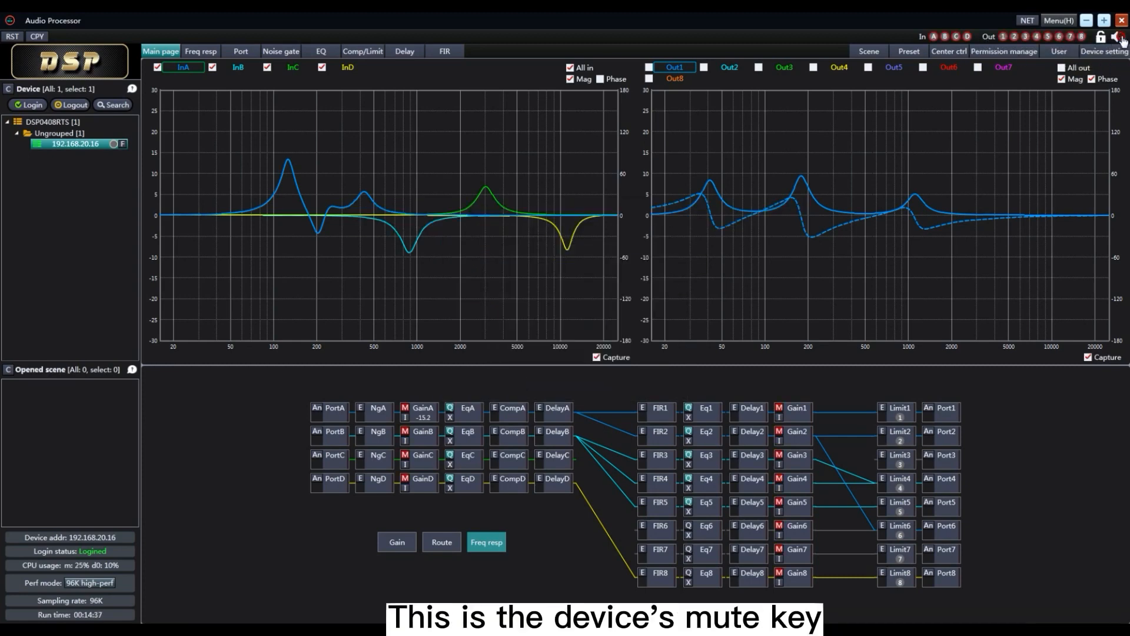
{"action": "left_click", "coordinate": [1122, 39]}
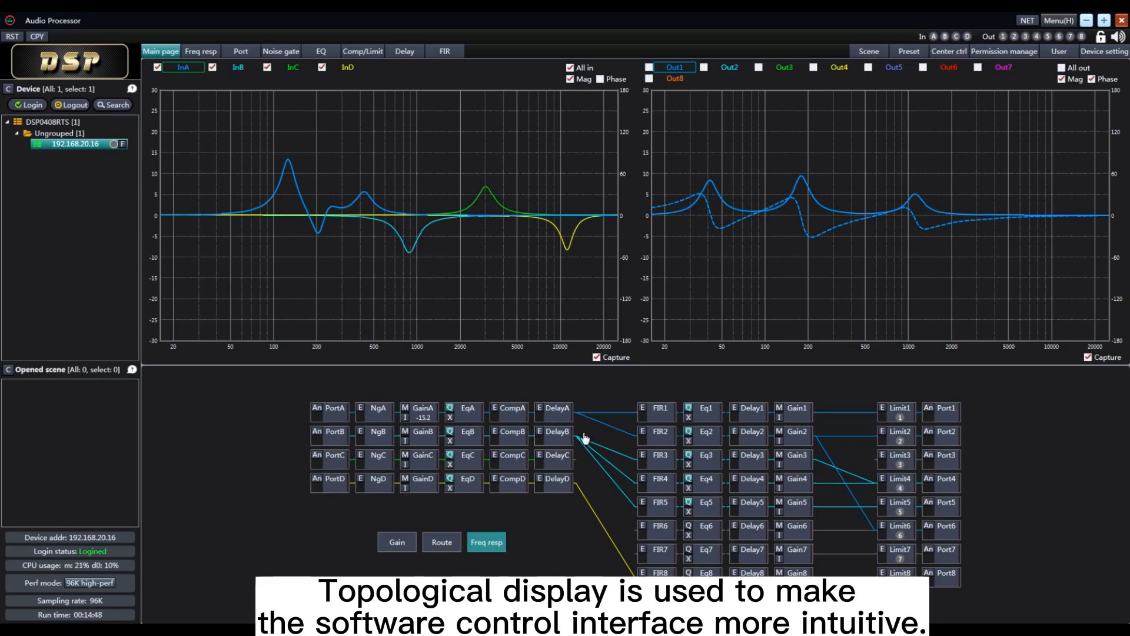
Open input A's port settings from the topology map, and enable and adjust its noise gate
{"action": "left_click", "coordinate": [333, 418]}
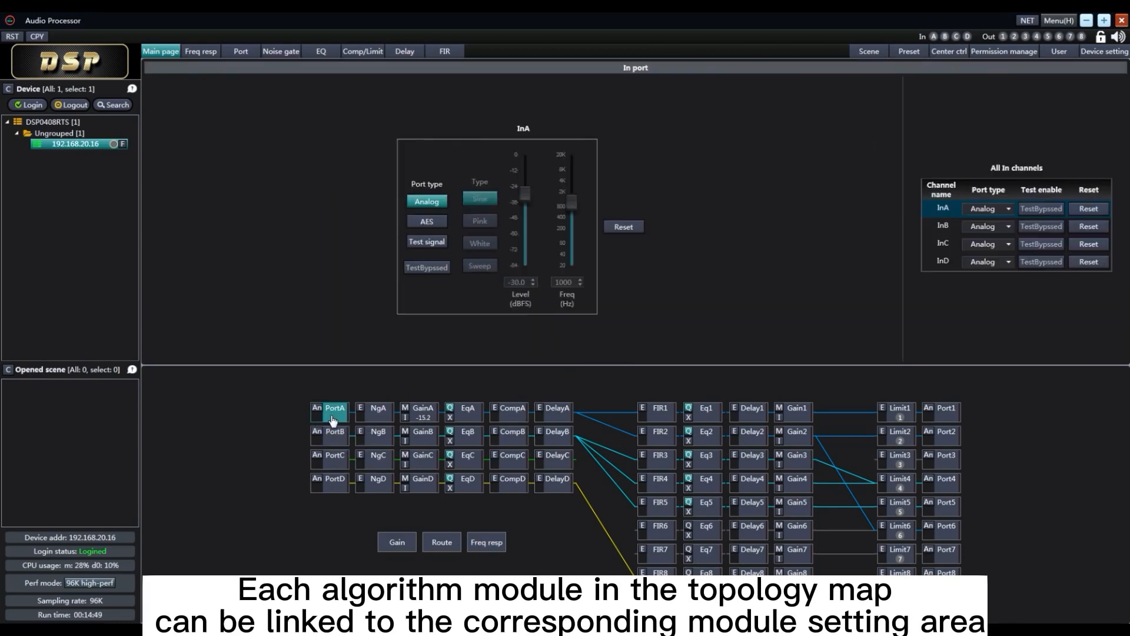
{"action": "left_click", "coordinate": [382, 411]}
{"action": "left_click_drag", "start_coordinate": [381, 333], "coordinate": [375, 272]}
View input A's gain, compressor and delay settings from the topology map
{"action": "left_click", "coordinate": [423, 411]}
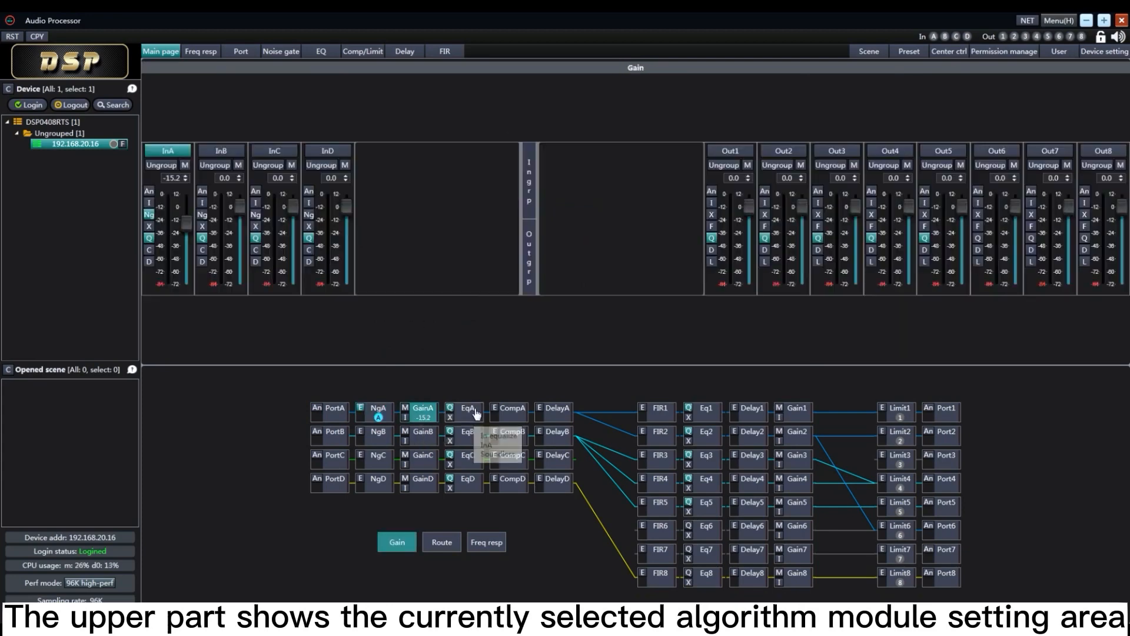
{"action": "left_click", "coordinate": [510, 410]}
{"action": "left_click", "coordinate": [556, 410]}
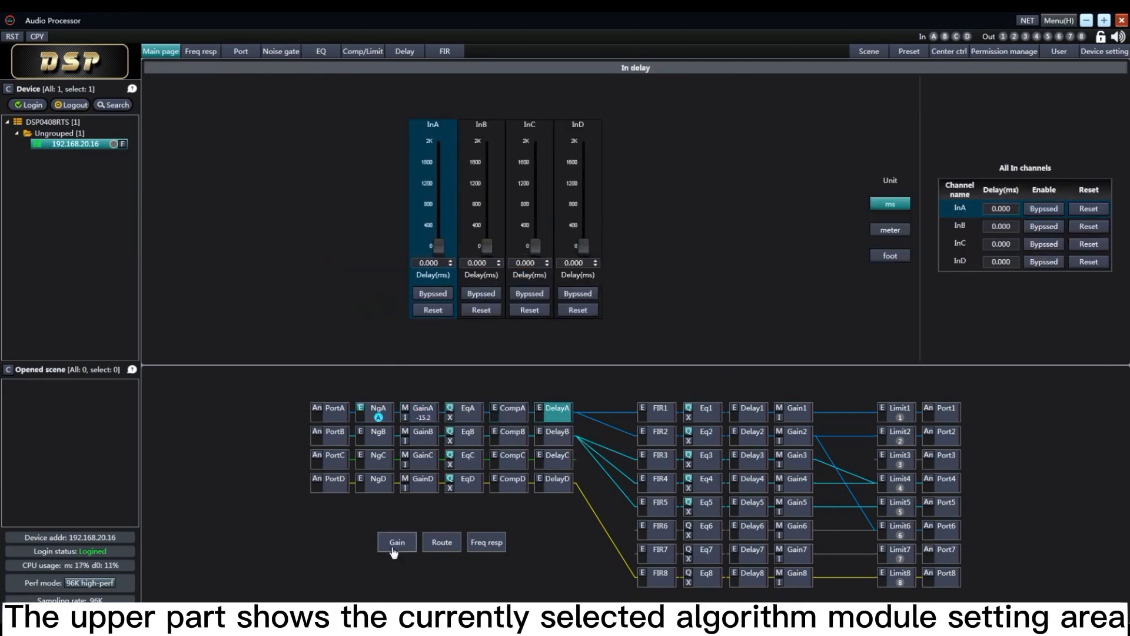
View the overall gain, routing and frequency response displays of the main page
{"action": "left_click", "coordinate": [394, 548]}
{"action": "left_click", "coordinate": [443, 546]}
{"action": "left_click", "coordinate": [480, 546]}
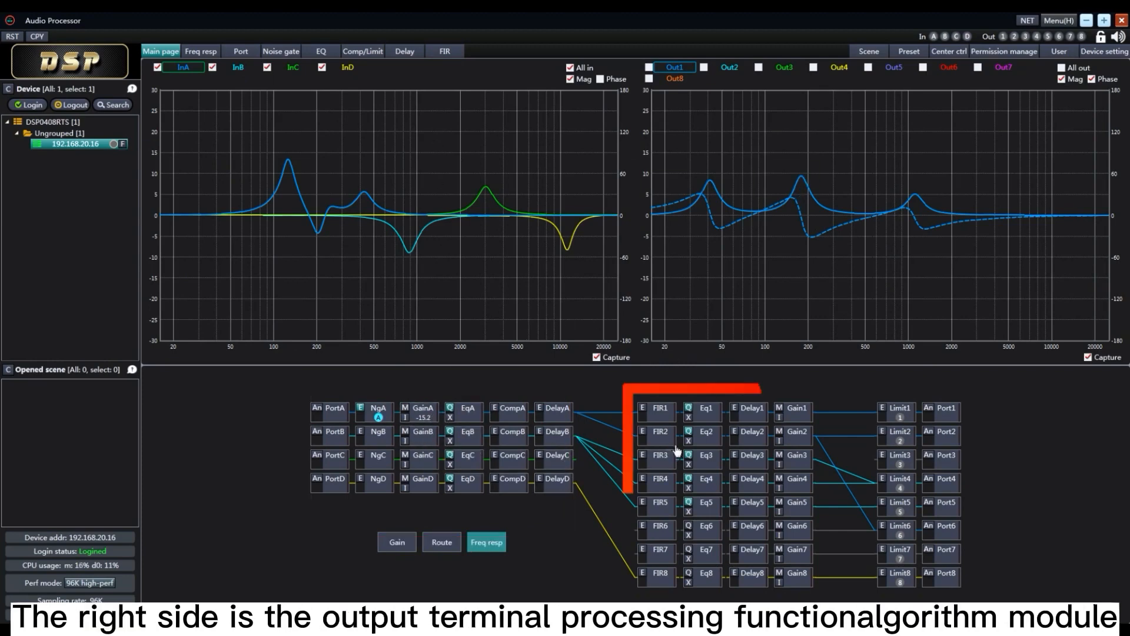
View output 1's FIR and EQ modules from the topology map, and open the frequency response page
{"action": "left_click", "coordinate": [671, 417]}
{"action": "left_click", "coordinate": [704, 417]}
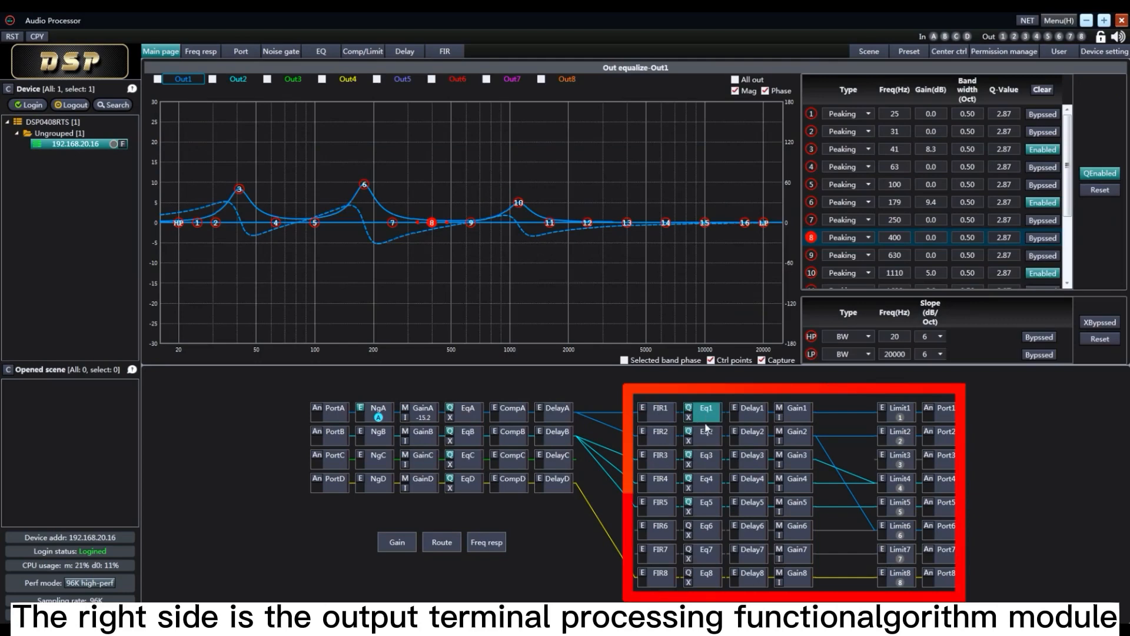
{"action": "left_click", "coordinate": [200, 54]}
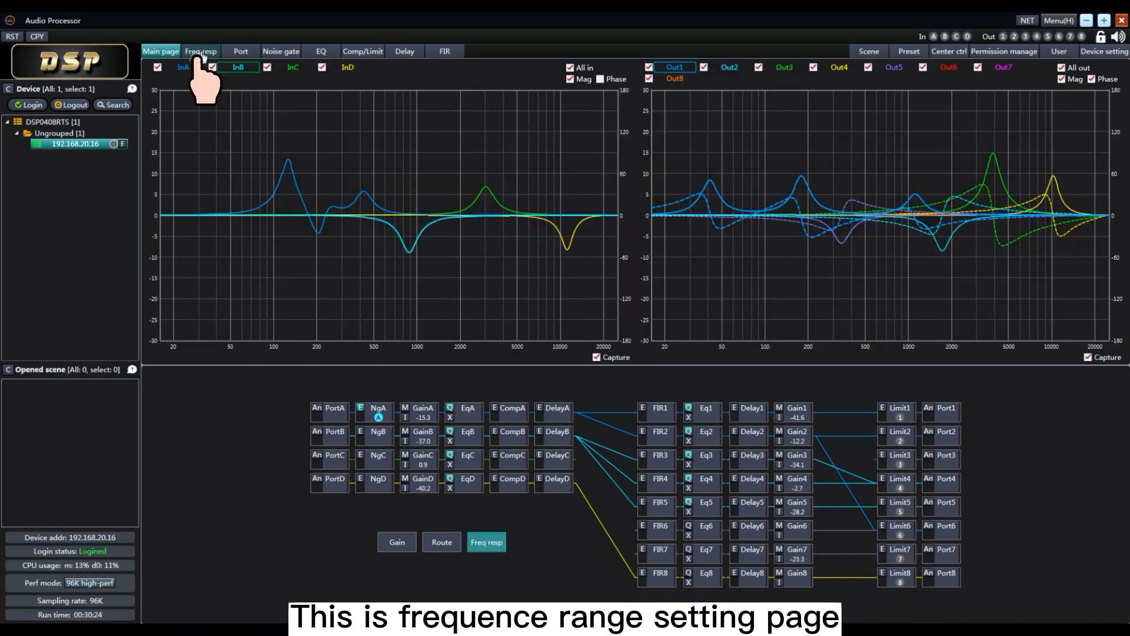
{"action": "left_click", "coordinate": [201, 54]}
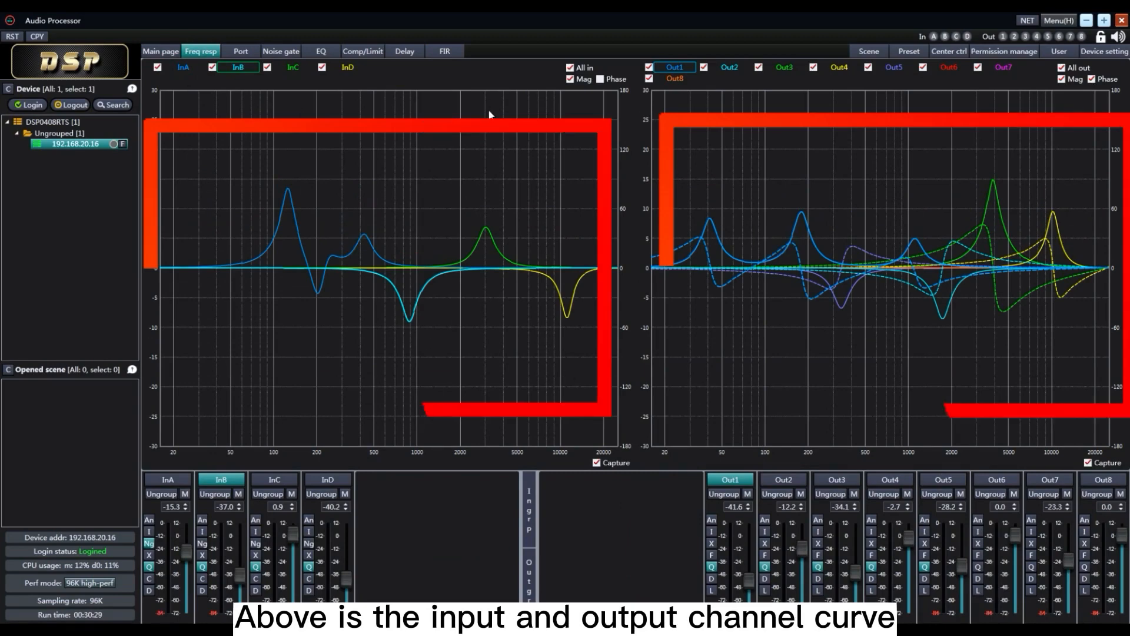
Hide the curves of inputs B and C, and show the phase curves of the input channels alongside the magnitude curves
{"action": "left_click", "coordinate": [213, 67]}
{"action": "left_click", "coordinate": [267, 67]}
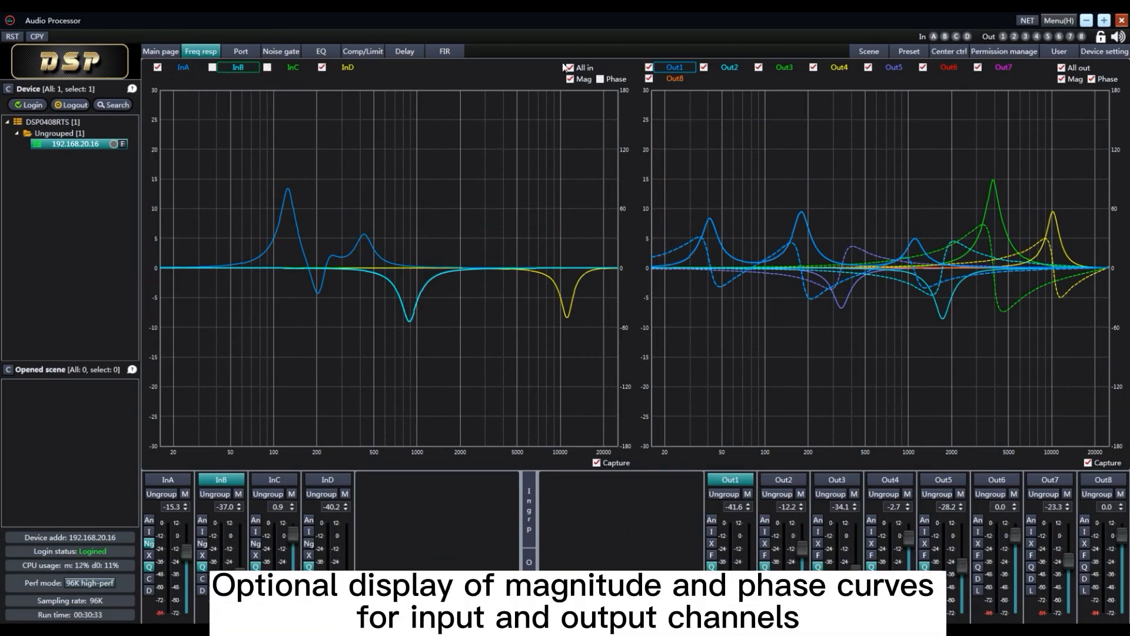
{"action": "left_click", "coordinate": [601, 79]}
{"action": "left_click", "coordinate": [600, 79]}
{"action": "left_click", "coordinate": [570, 79]}
{"action": "left_click", "coordinate": [570, 80]}
{"action": "left_click", "coordinate": [599, 80]}
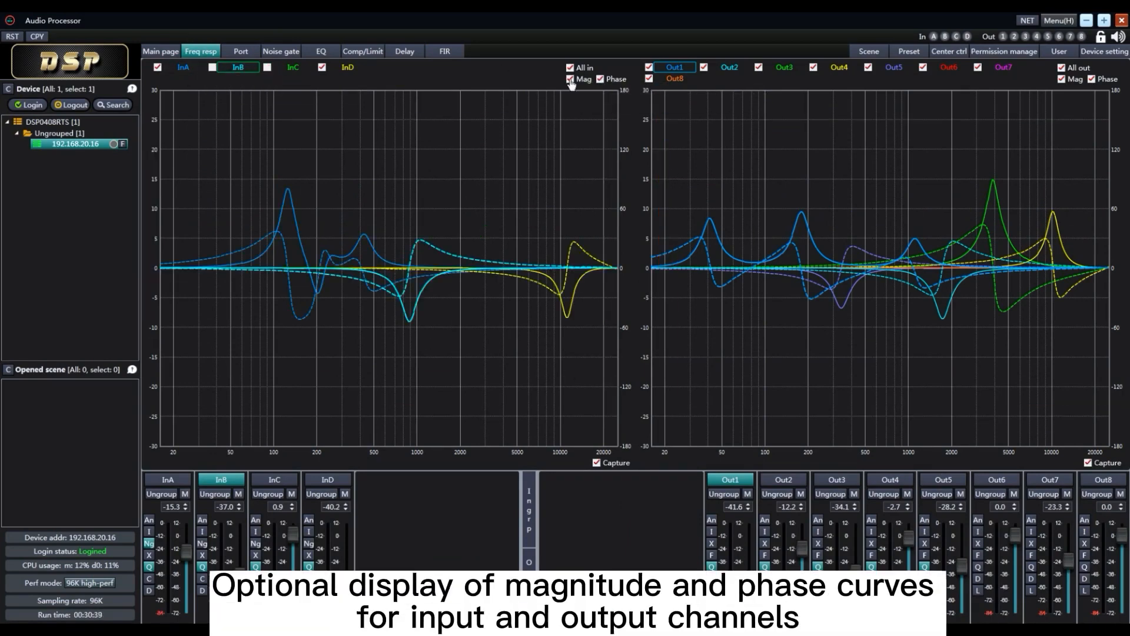
Toggle the input magnitude curves off and on, and show the curves of inputs C and B again
{"action": "left_click", "coordinate": [570, 80]}
{"action": "left_click", "coordinate": [570, 79]}
{"action": "left_click", "coordinate": [267, 67]}
{"action": "left_click", "coordinate": [212, 67]}
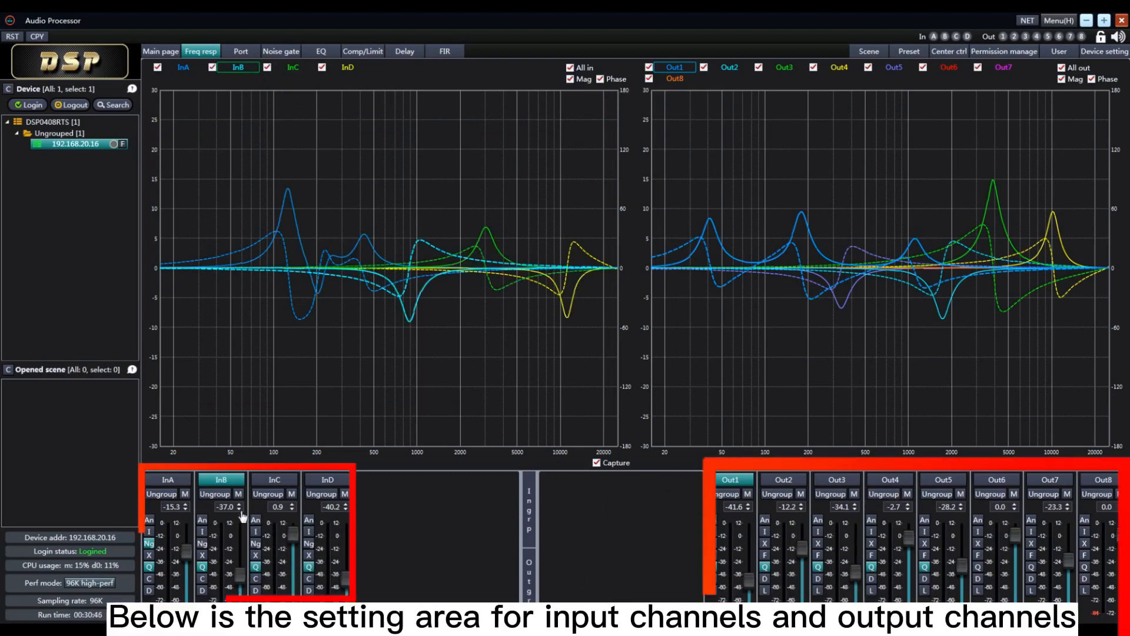
Expand and collapse the input group and output group setting areas
{"action": "left_click", "coordinate": [528, 539]}
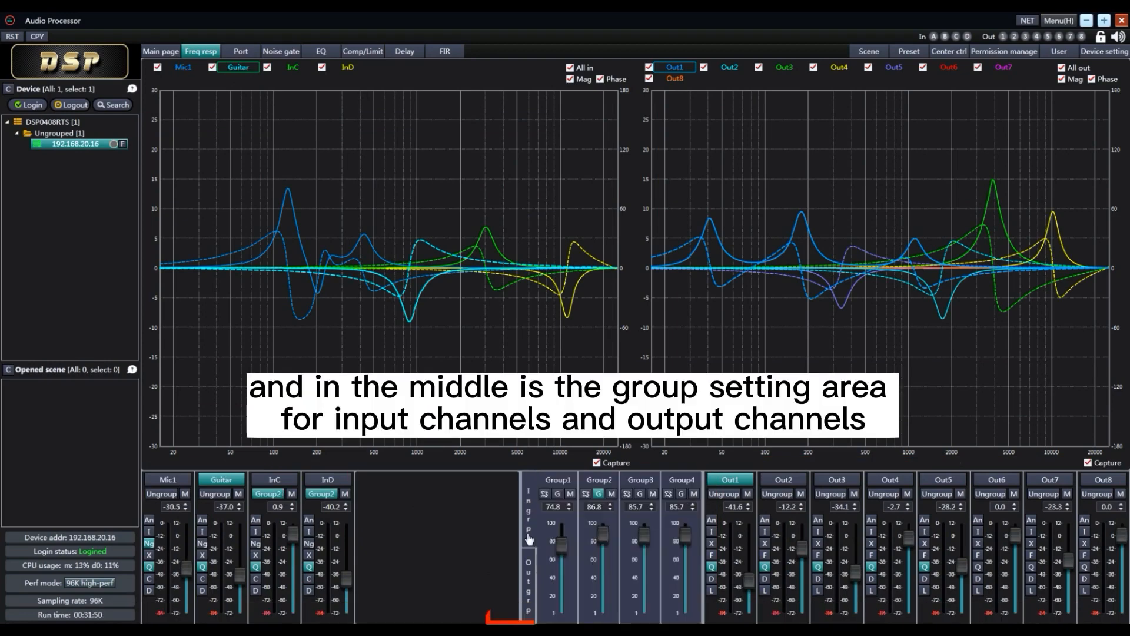
{"action": "left_click", "coordinate": [528, 540]}
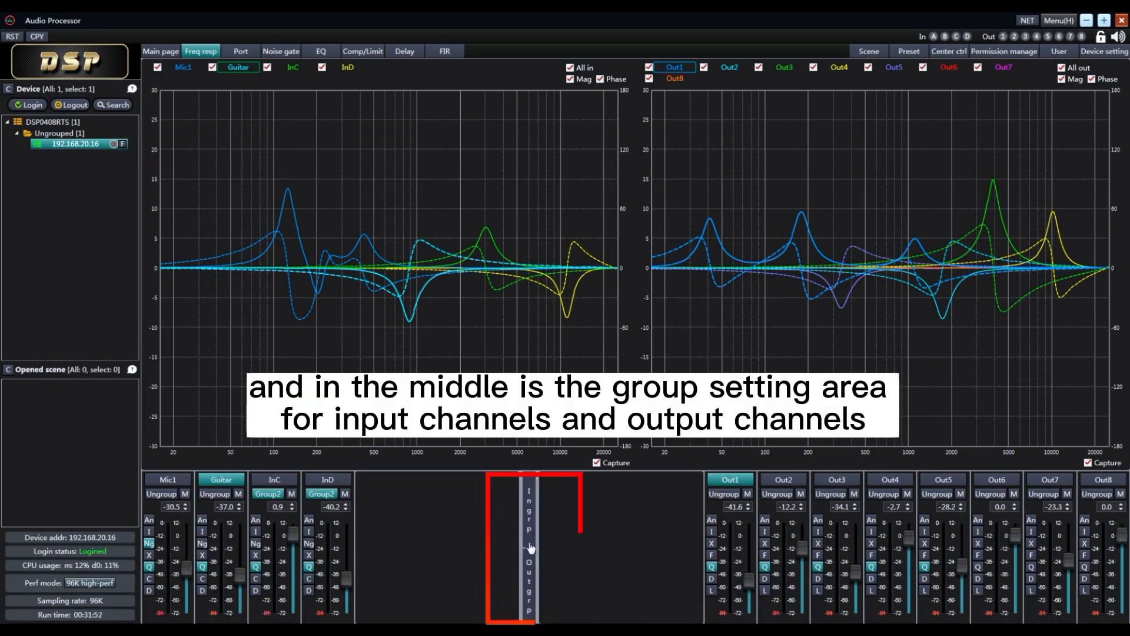
{"action": "left_click", "coordinate": [529, 579]}
{"action": "left_click", "coordinate": [531, 575]}
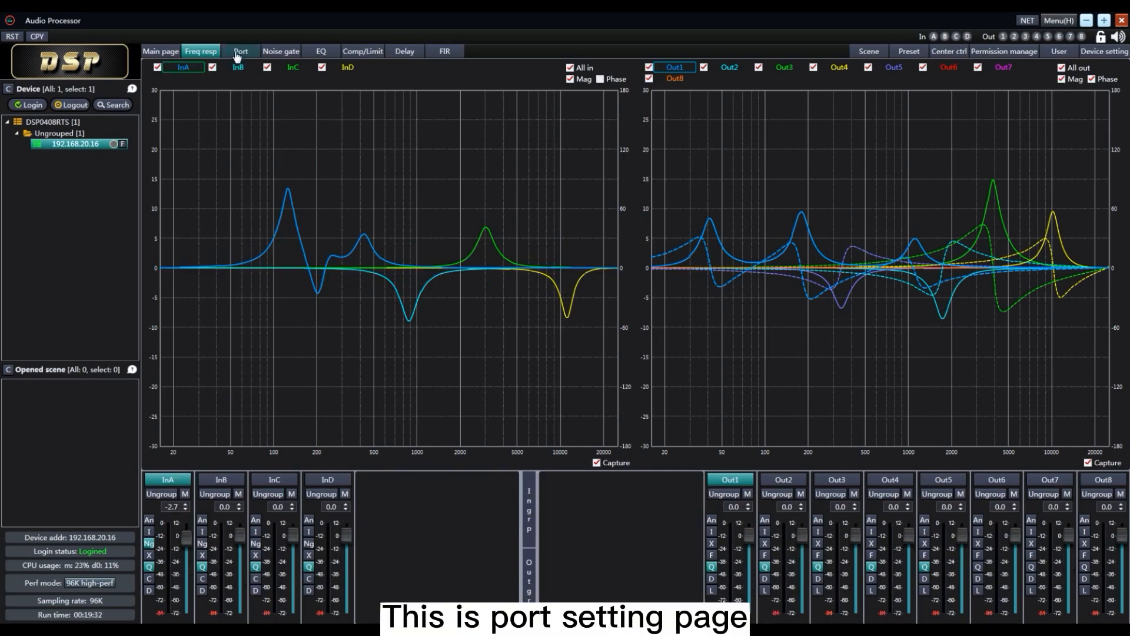
In the port settings, try input A's test signal types, select Sweep at about -41.9 dBFS, and enable the test
{"action": "left_click", "coordinate": [239, 52]}
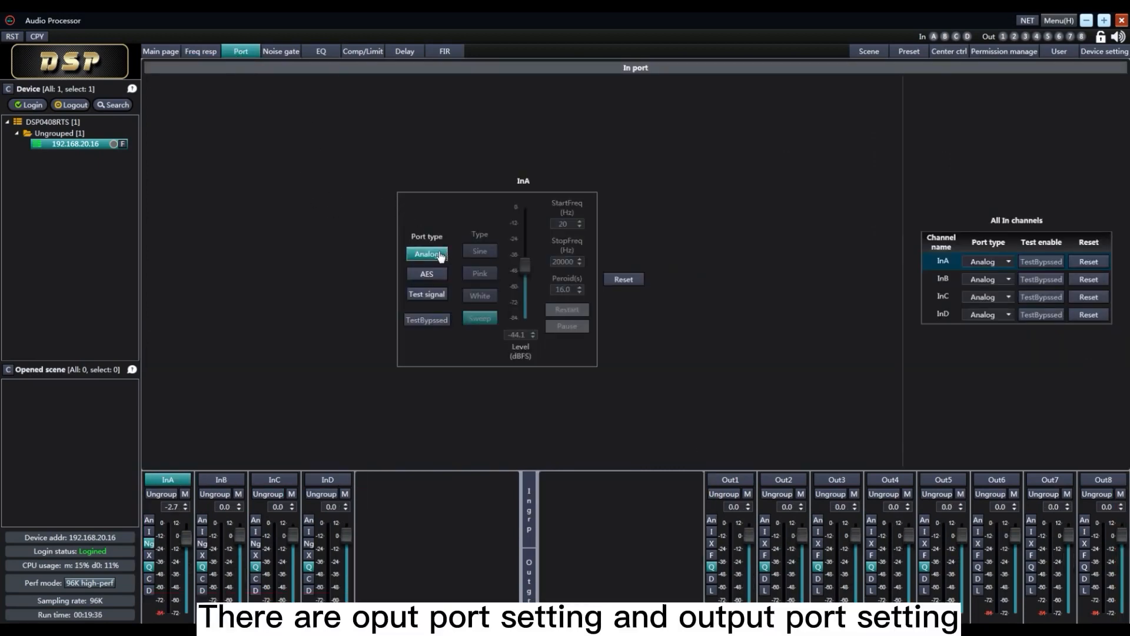
{"action": "left_click", "coordinate": [427, 294]}
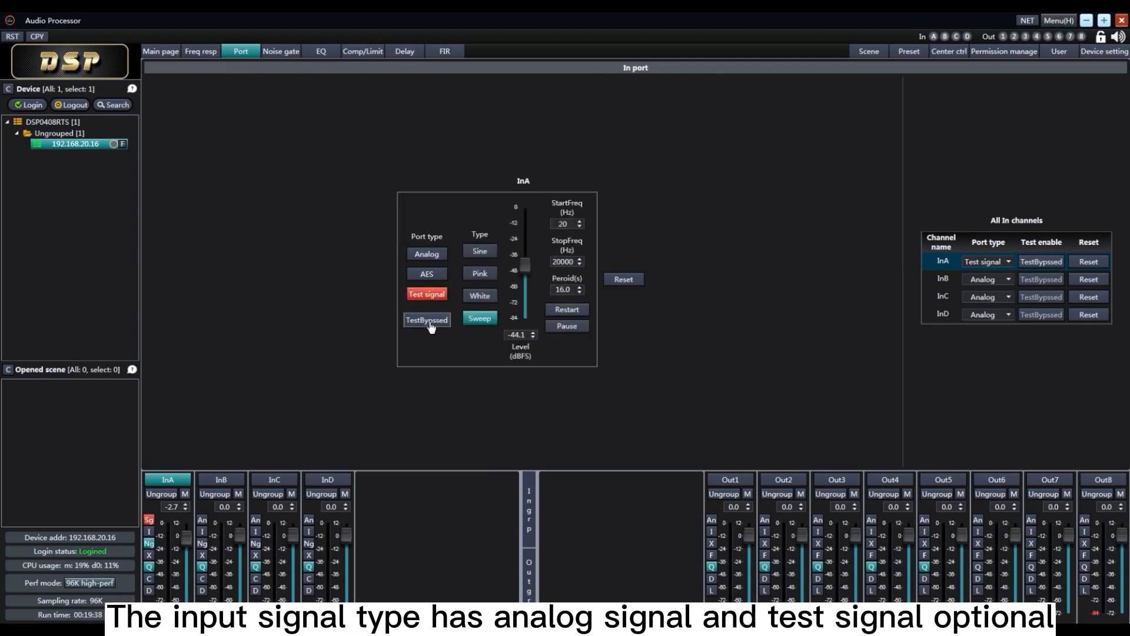
{"action": "left_click", "coordinate": [480, 250]}
{"action": "left_click", "coordinate": [480, 273]}
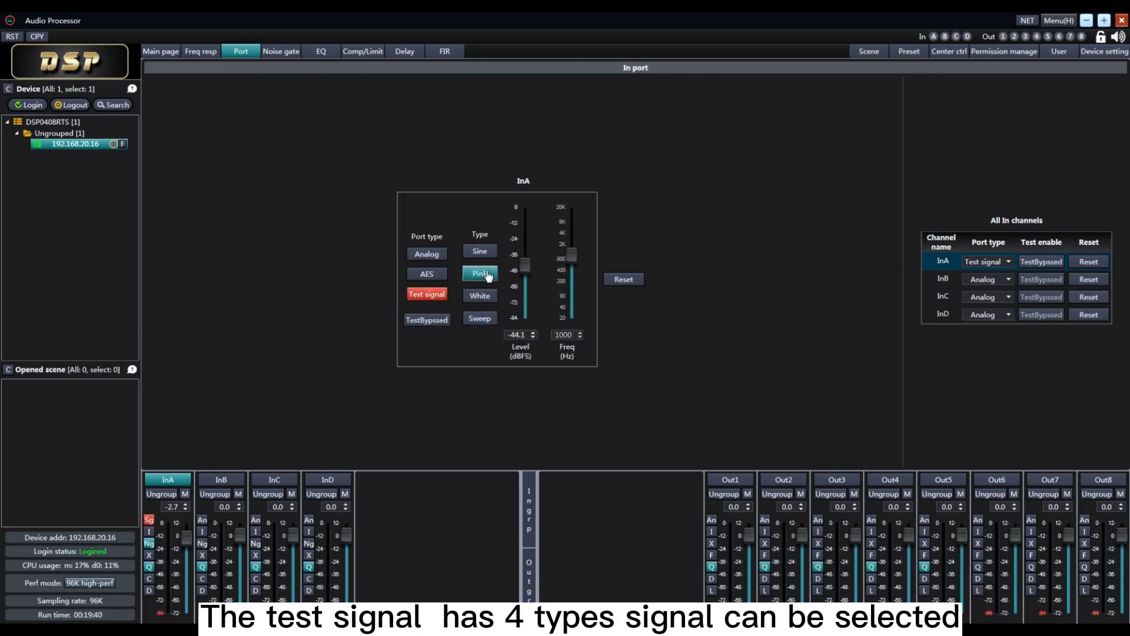
{"action": "left_click", "coordinate": [479, 295]}
{"action": "left_click", "coordinate": [480, 318]}
{"action": "mouse_move", "coordinate": [525, 268]}
{"action": "left_mouse_down"}
{"action": "mouse_move", "coordinate": [527, 278]}
{"action": "mouse_move", "coordinate": [529, 265]}
{"action": "left_mouse_up"}
{"action": "left_click", "coordinate": [431, 322]}
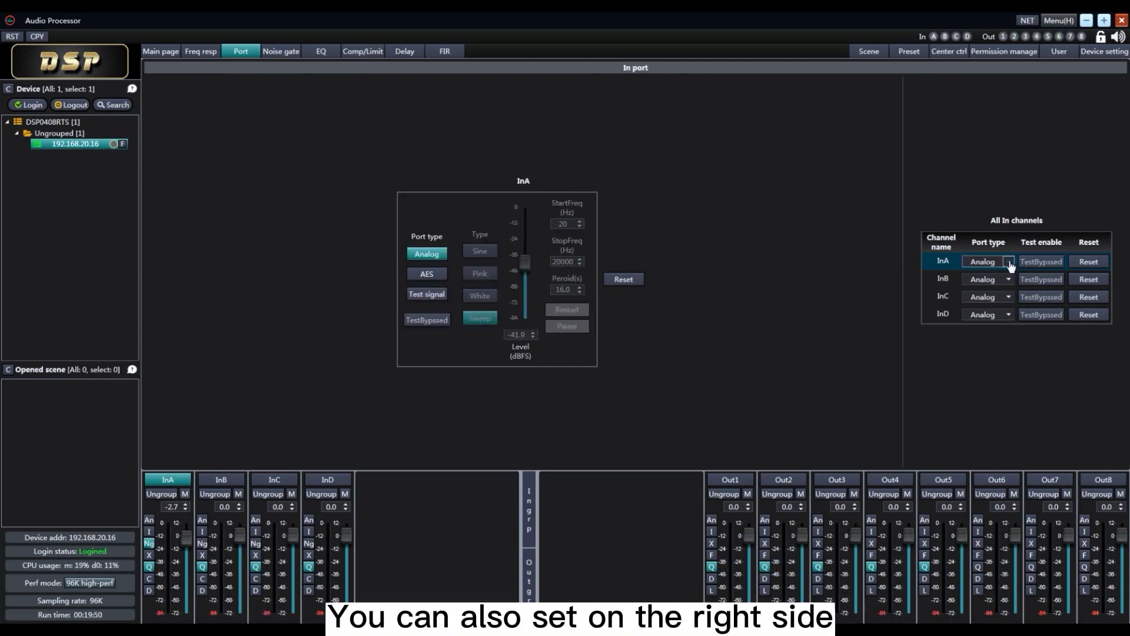
Try input A's port type and test enable options in the input channel list, and reset the channel
{"action": "left_click", "coordinate": [1010, 262]}
{"action": "left_click", "coordinate": [995, 300]}
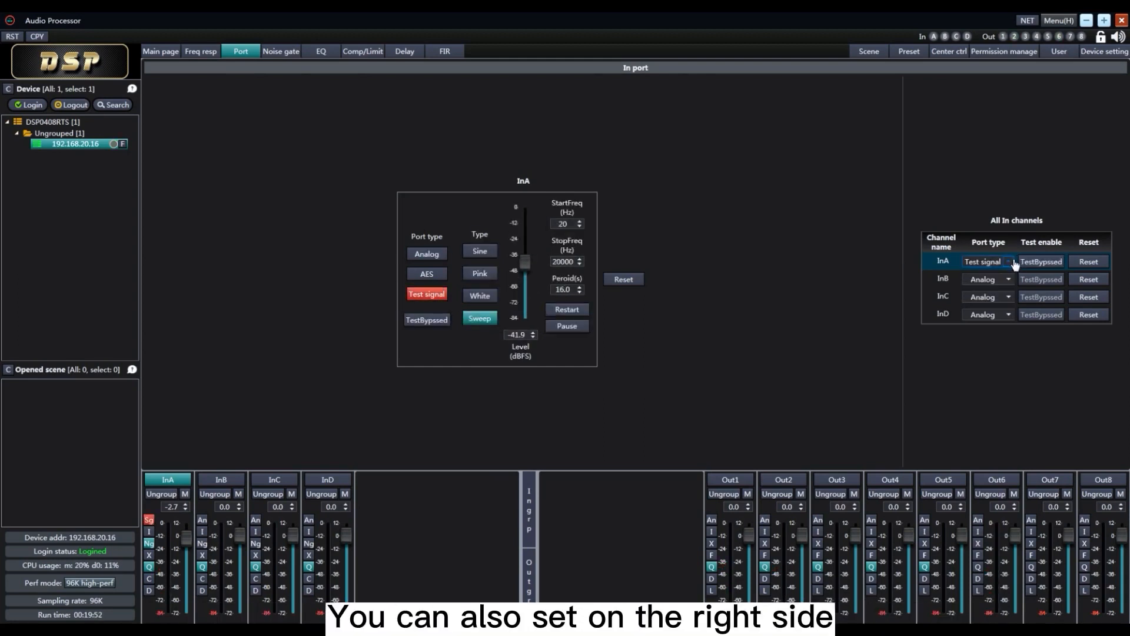
{"action": "left_click", "coordinate": [1011, 264]}
{"action": "left_click", "coordinate": [995, 289]}
{"action": "left_click", "coordinate": [1009, 263]}
{"action": "left_click", "coordinate": [998, 300]}
{"action": "left_click", "coordinate": [1045, 265]}
{"action": "left_click", "coordinate": [1045, 265]}
{"action": "left_click", "coordinate": [1089, 262]}
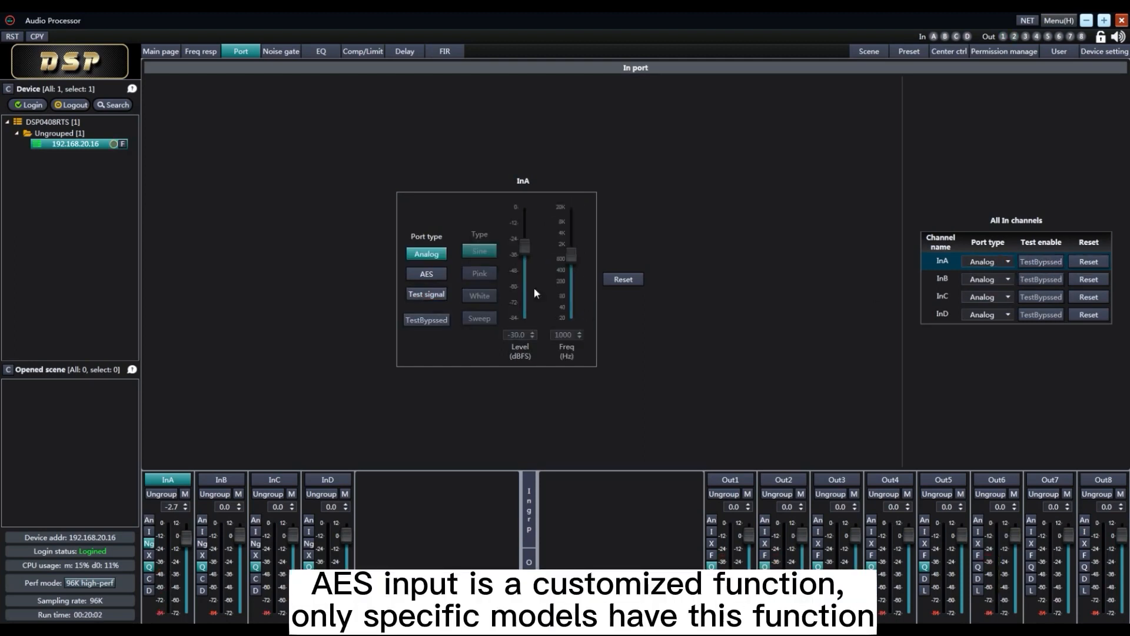
Try the AES port type on inputs A and C, and set the inputs back to analog
{"action": "left_click", "coordinate": [426, 274]}
{"action": "left_click", "coordinate": [283, 536]}
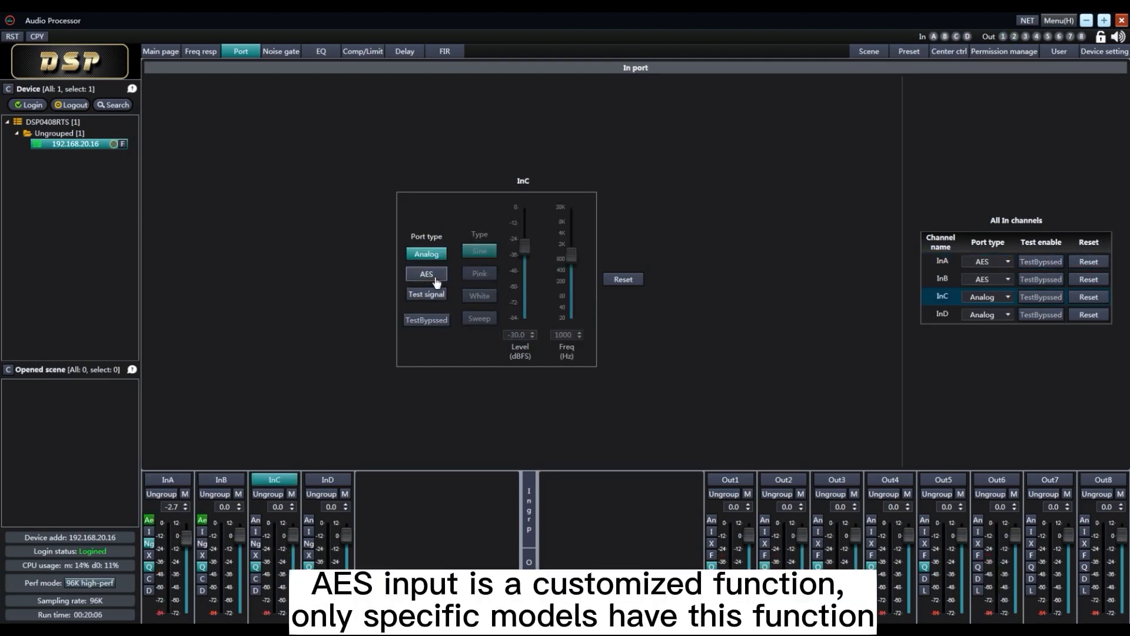
{"action": "left_click", "coordinate": [432, 278]}
{"action": "left_click", "coordinate": [432, 263]}
{"action": "left_click", "coordinate": [222, 535]}
{"action": "left_click", "coordinate": [429, 253]}
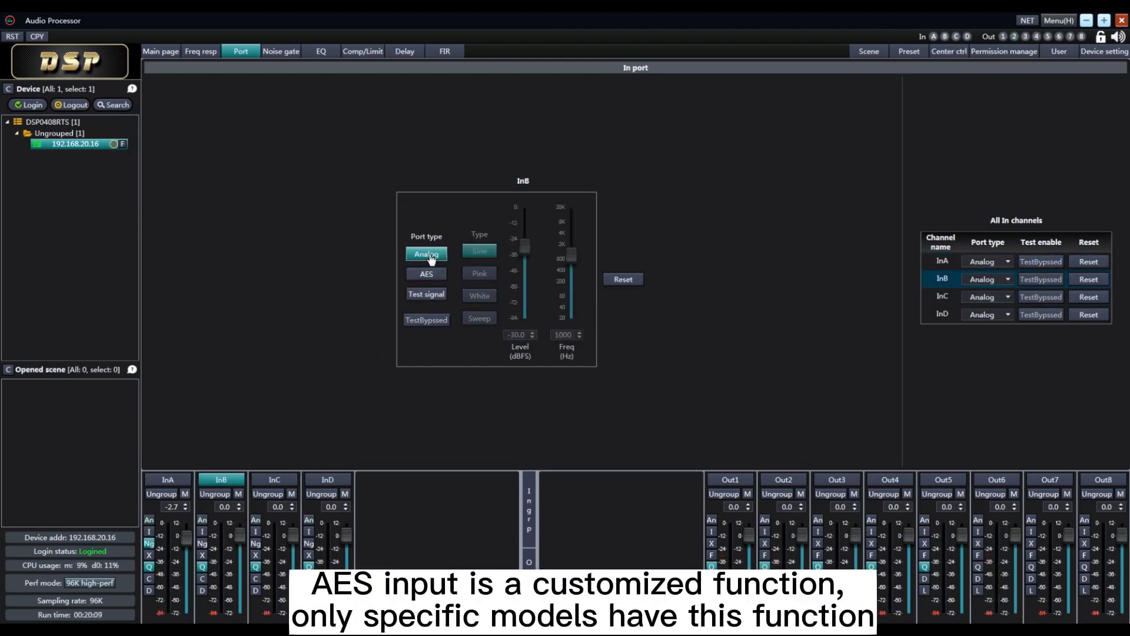
Switch output 1's port type to AES and back to analog
{"action": "left_click", "coordinate": [733, 533]}
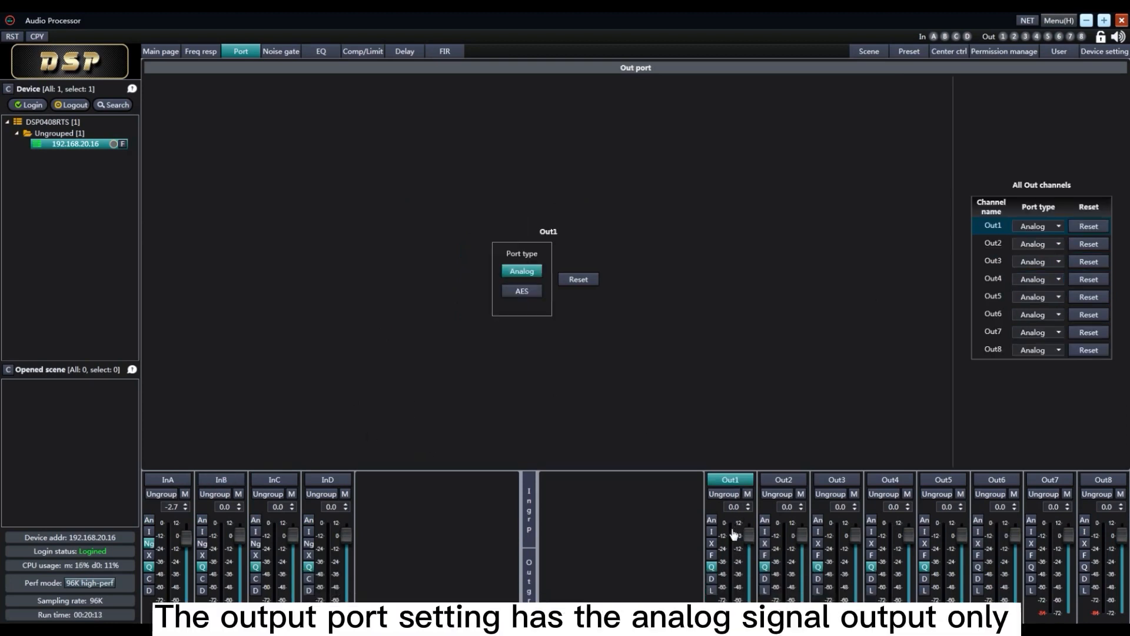
{"action": "left_click", "coordinate": [525, 292]}
{"action": "left_click", "coordinate": [518, 271]}
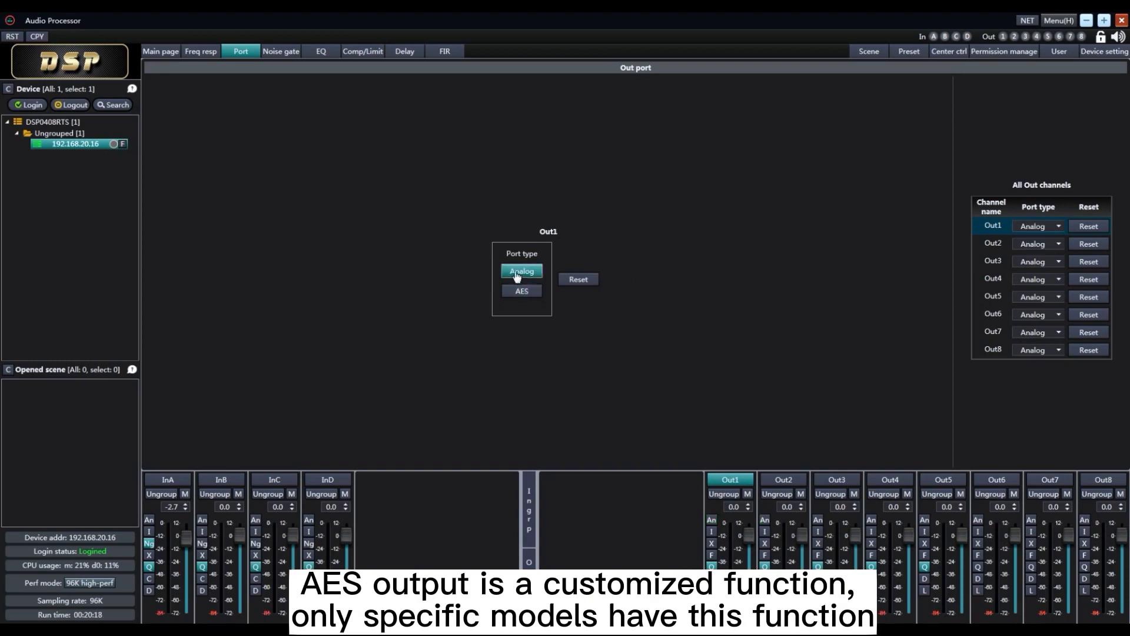
Set output 1's port type to AES in the output channel list, and pick a port type for output 3
{"action": "left_click", "coordinate": [1058, 227]}
{"action": "left_click", "coordinate": [1042, 251]}
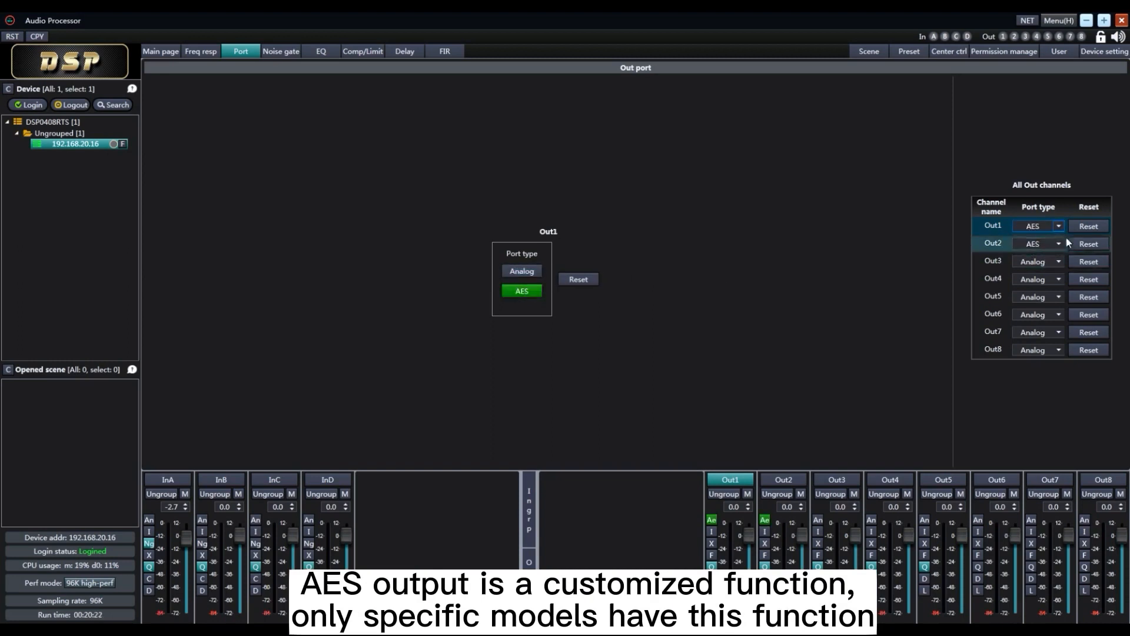
{"action": "left_click", "coordinate": [1058, 261]}
{"action": "left_click", "coordinate": [1039, 299]}
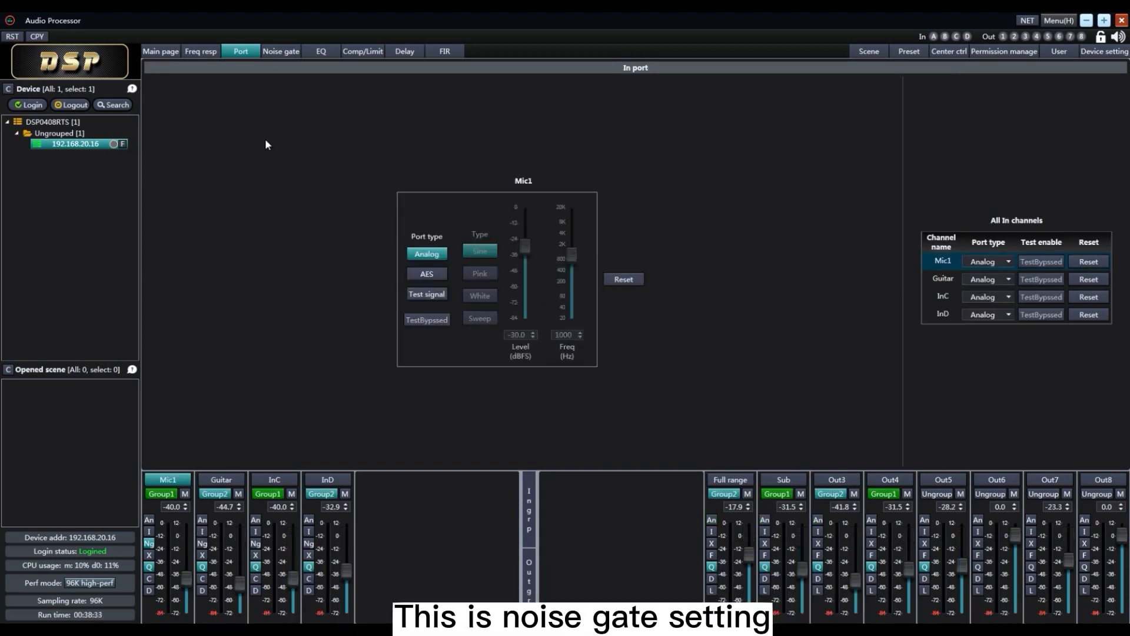
Set Mic1's noise gate to threshold -44.2 dBFS, ratio 14.7 and attack 1 ms, and bypass it
{"action": "left_click", "coordinate": [282, 54]}
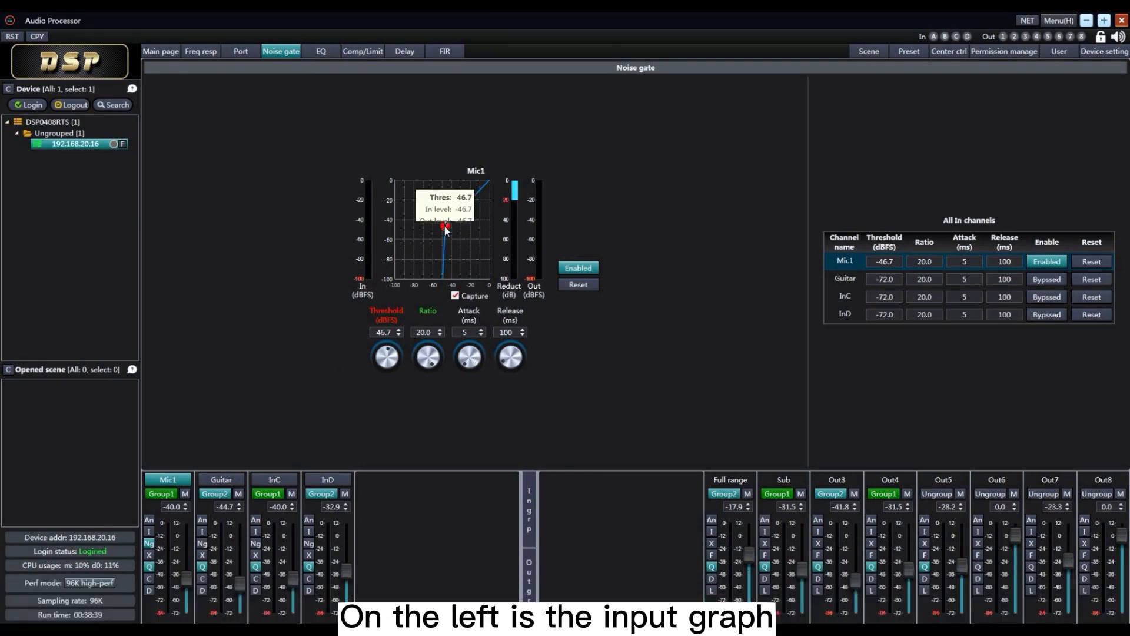
{"action": "left_click_drag", "start_coordinate": [445, 226], "coordinate": [443, 218]}
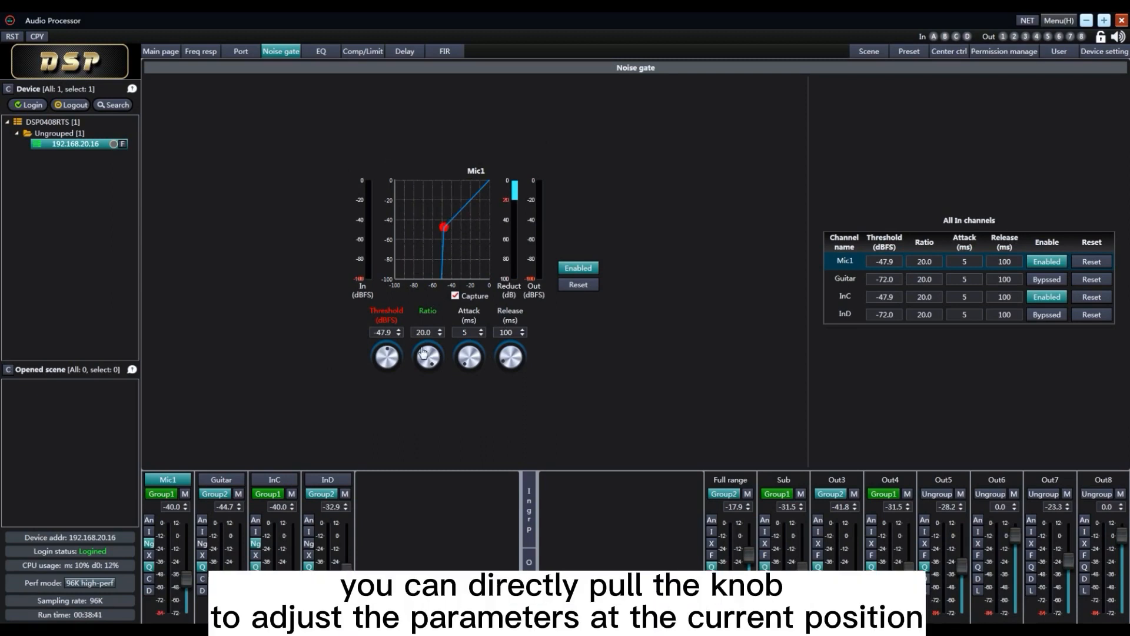
{"action": "left_click_drag", "start_coordinate": [391, 361], "coordinate": [422, 417]}
{"action": "left_click_drag", "start_coordinate": [469, 360], "coordinate": [465, 389]}
{"action": "left_click", "coordinate": [588, 274]}
Set Mic1's noise gate threshold to -10 dBFS and ratio to 20 in the input channel list
{"action": "double_click", "coordinate": [885, 263]}
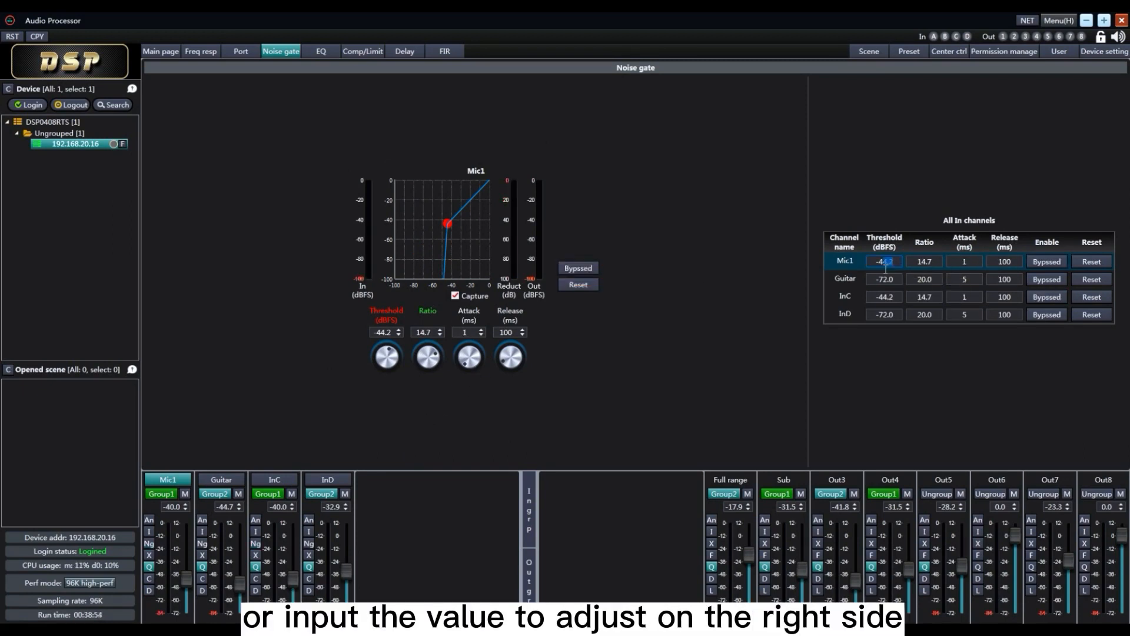
{"action": "type", "text": "-10"}
{"action": "key", "text": "Return"}
{"action": "left_click_drag", "start_coordinate": [935, 263], "coordinate": [911, 264]}
{"action": "type", "text": "20"}
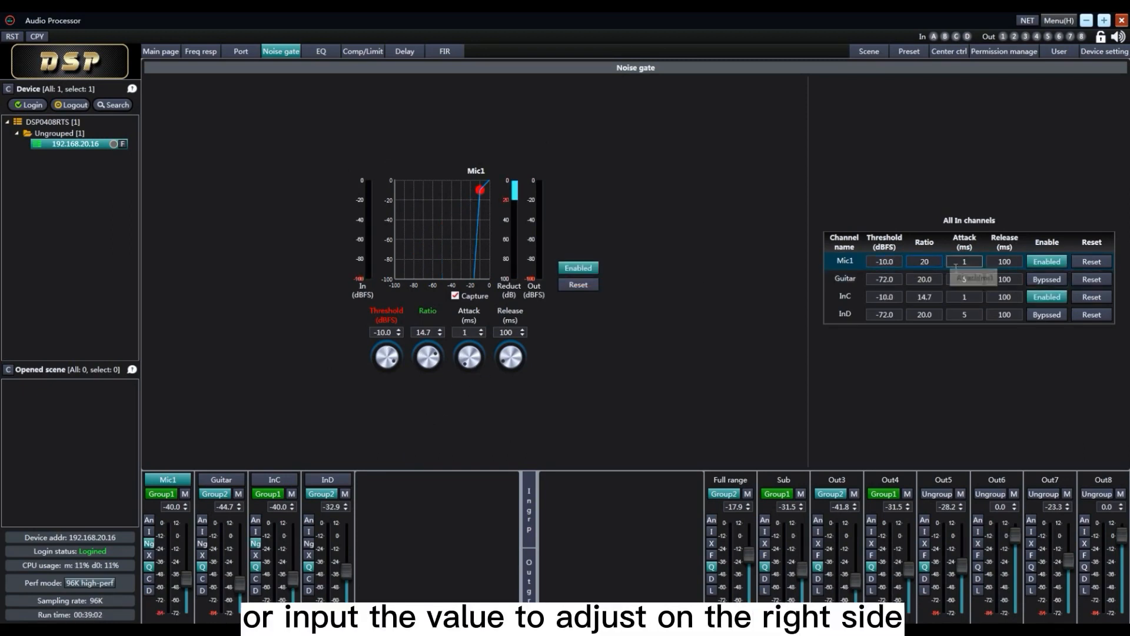
{"action": "key", "text": "Return"}
Toggle Mic1's noise gate between enabled and bypassed in the channel list, leaving it bypassed
{"action": "left_click", "coordinate": [1056, 263]}
{"action": "left_click", "coordinate": [1055, 263]}
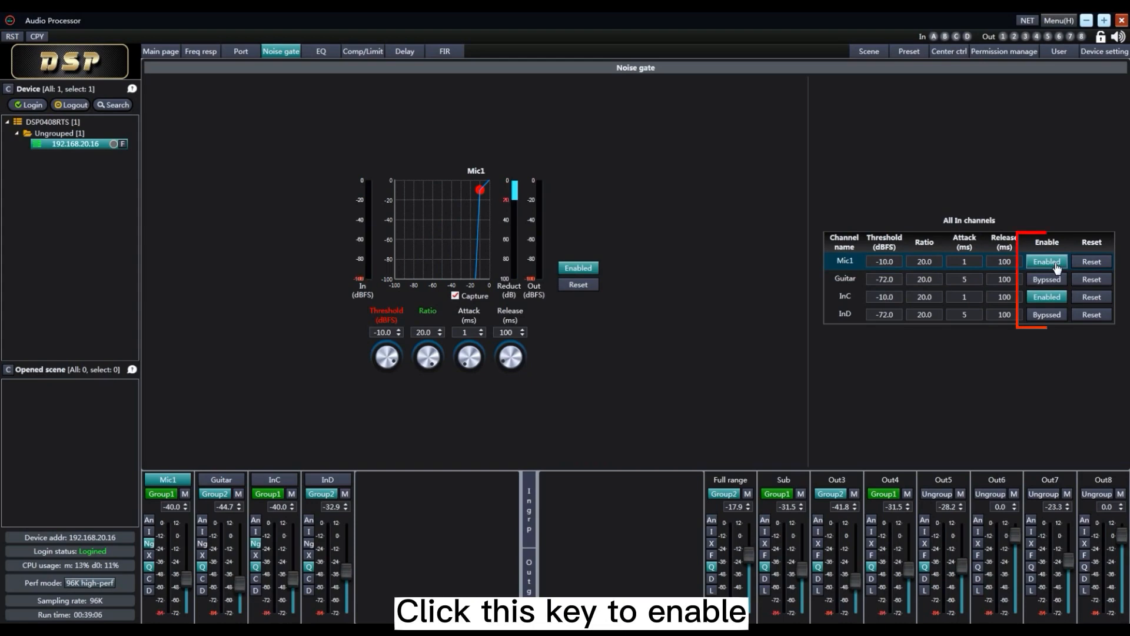
{"action": "left_click", "coordinate": [1055, 264]}
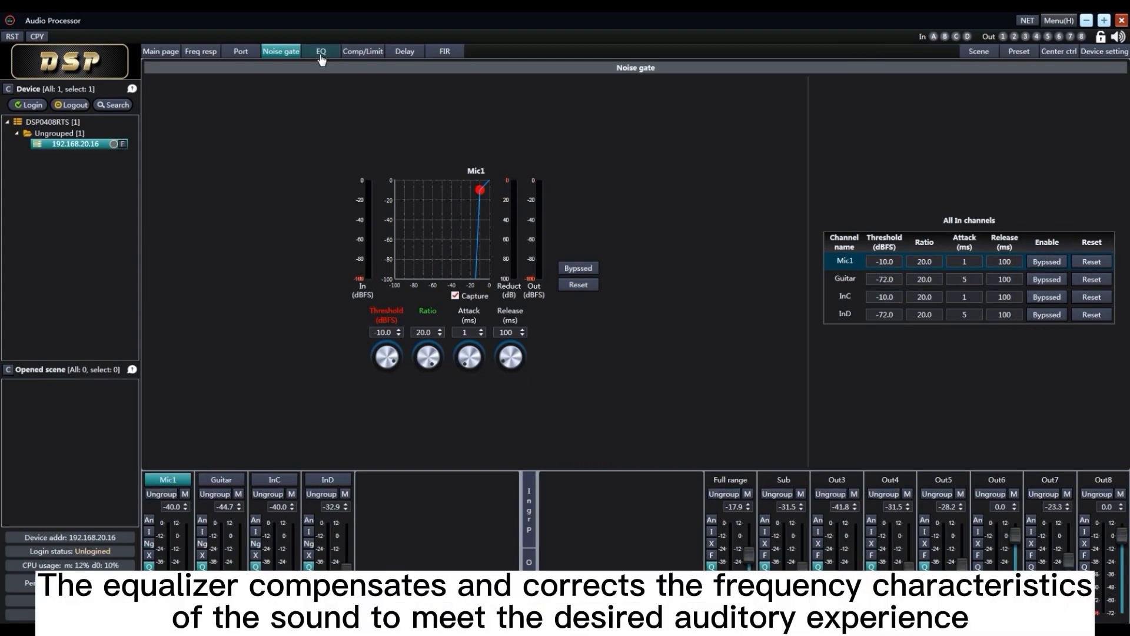
On Guitar's EQ curve, move band 6 to 192 Hz at 17.0 dB and band 7 to 498 Hz at -16.6 dB
{"action": "left_click", "coordinate": [321, 52]}
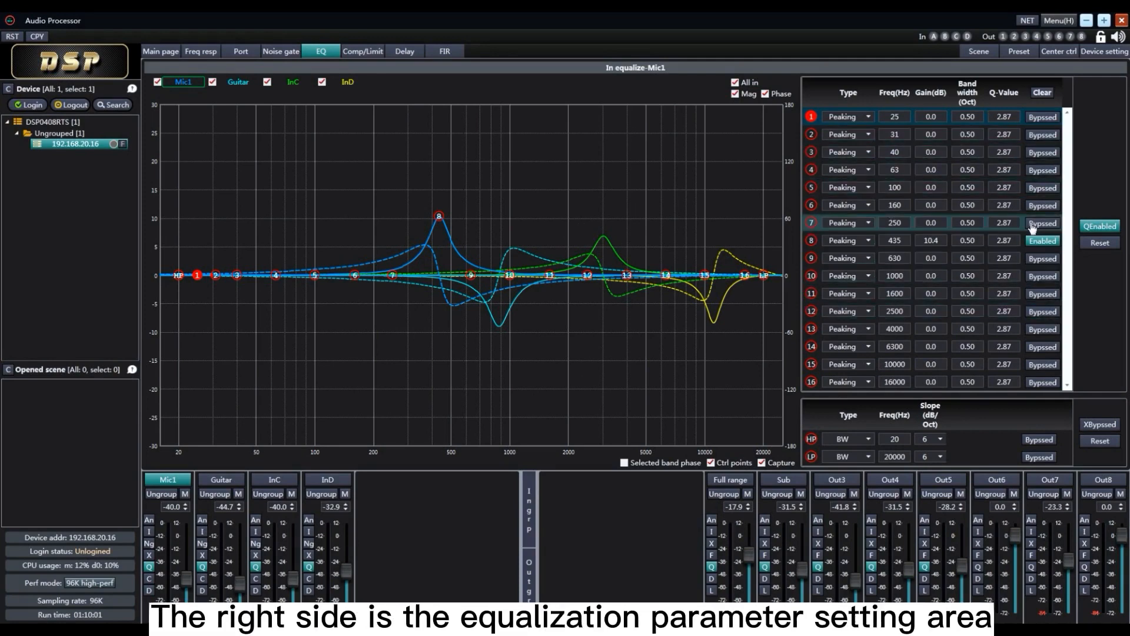
{"action": "left_click", "coordinate": [274, 480]}
{"action": "left_click", "coordinate": [221, 479]}
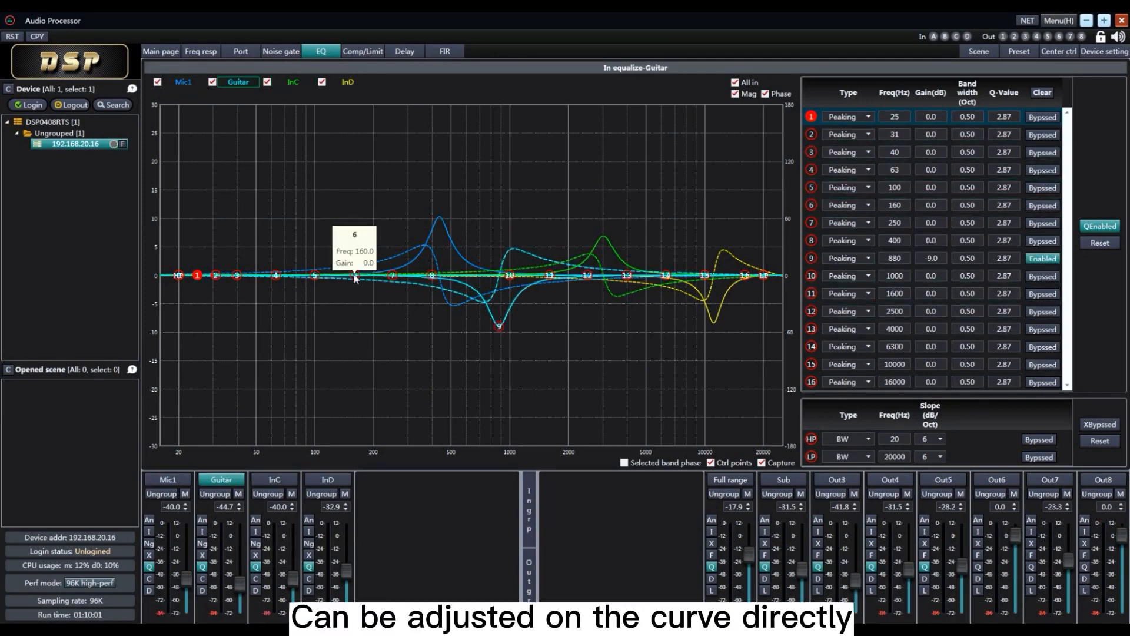
{"action": "left_click_drag", "start_coordinate": [355, 275], "coordinate": [369, 178]}
{"action": "left_click_drag", "start_coordinate": [392, 275], "coordinate": [450, 368]}
Set Guitar's EQ band 1 to 20 Hz with 4.0 dB gain, and toggle the band's bypass
{"action": "left_click", "coordinate": [869, 118]}
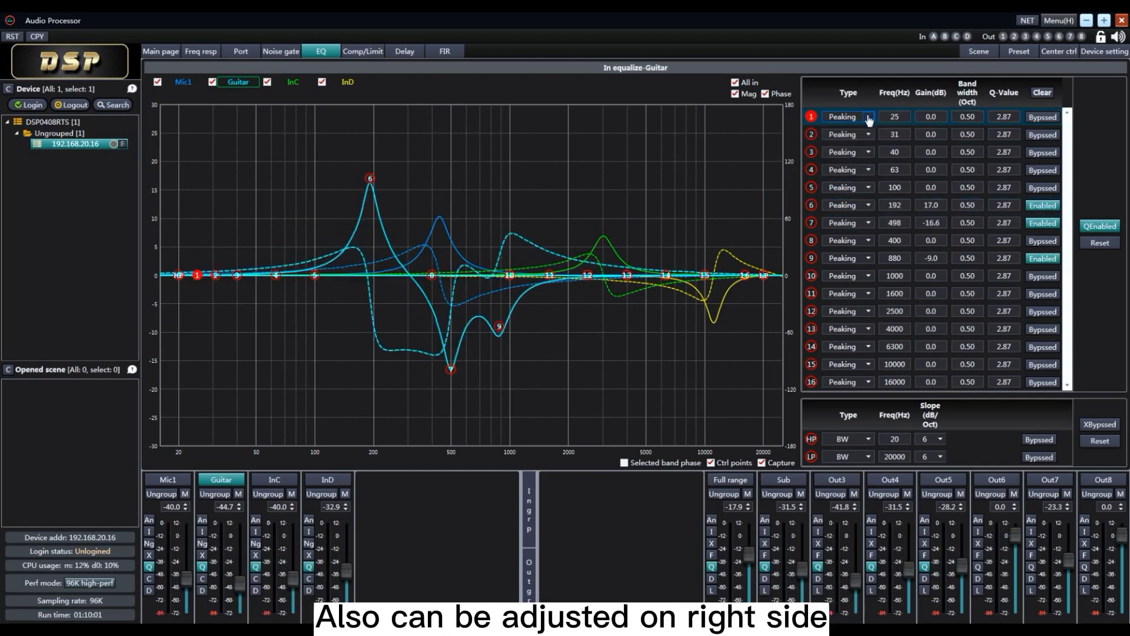
{"action": "left_click", "coordinate": [900, 119]}
{"action": "scroll", "coordinate": [901, 119], "scroll_direction": "down", "scroll_amount": 3}
{"action": "left_click", "coordinate": [941, 121]}
{"action": "scroll", "coordinate": [946, 121], "scroll_direction": "up", "scroll_amount": 4}
{"action": "left_click", "coordinate": [978, 120]}
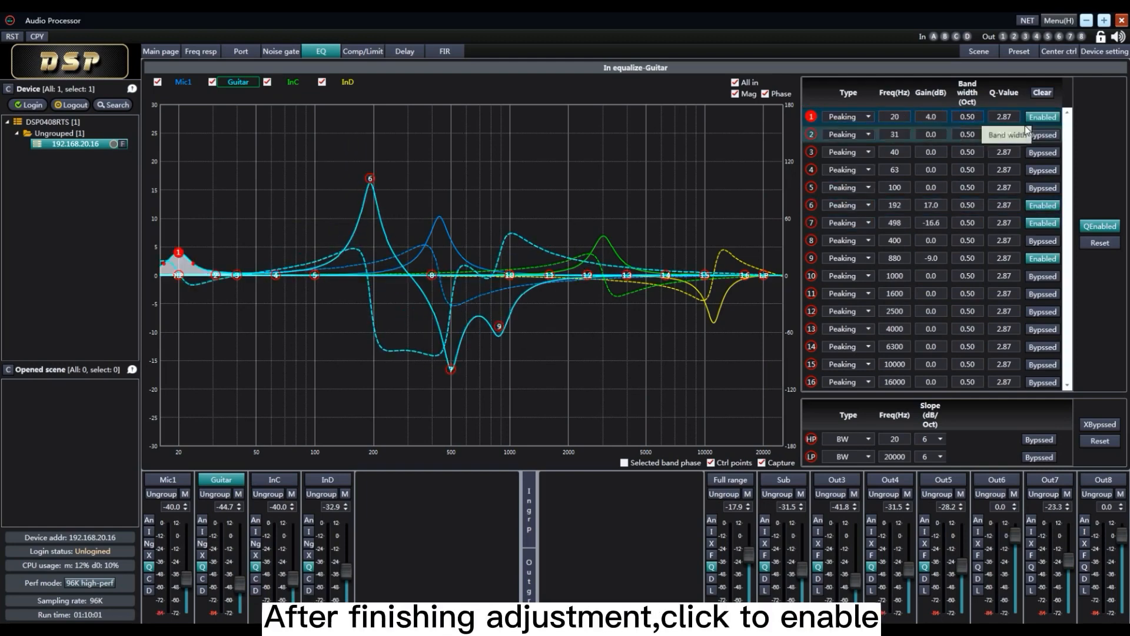
{"action": "left_click", "coordinate": [1043, 117]}
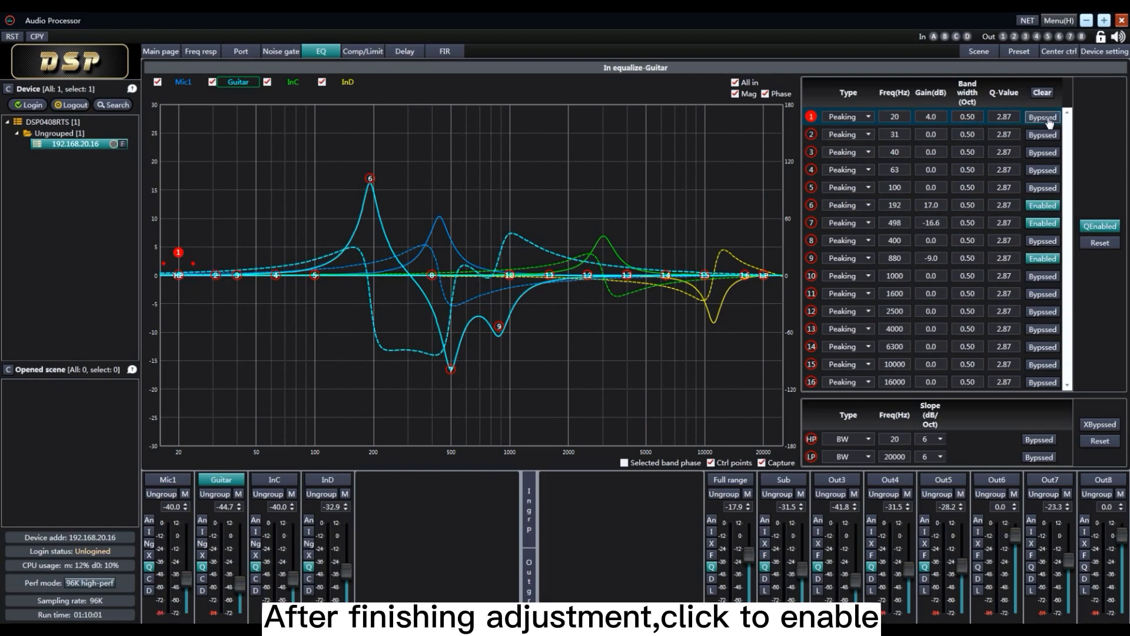
{"action": "left_click", "coordinate": [1043, 118]}
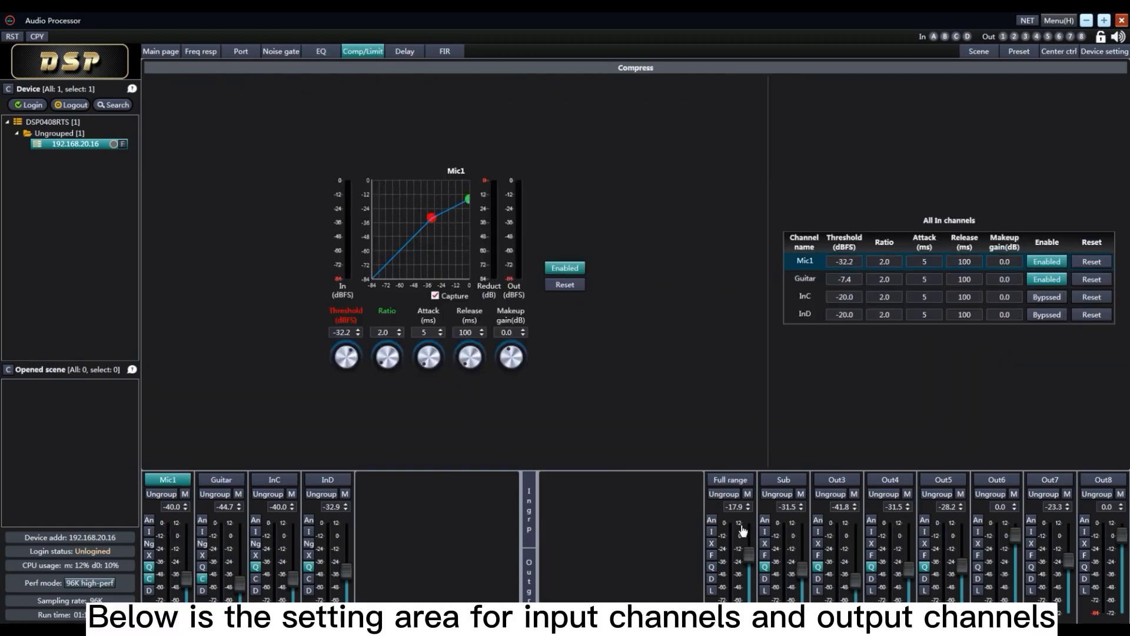
View the limiter settings of the Full range output and the compressor settings of Mic1
{"action": "left_click", "coordinate": [742, 532]}
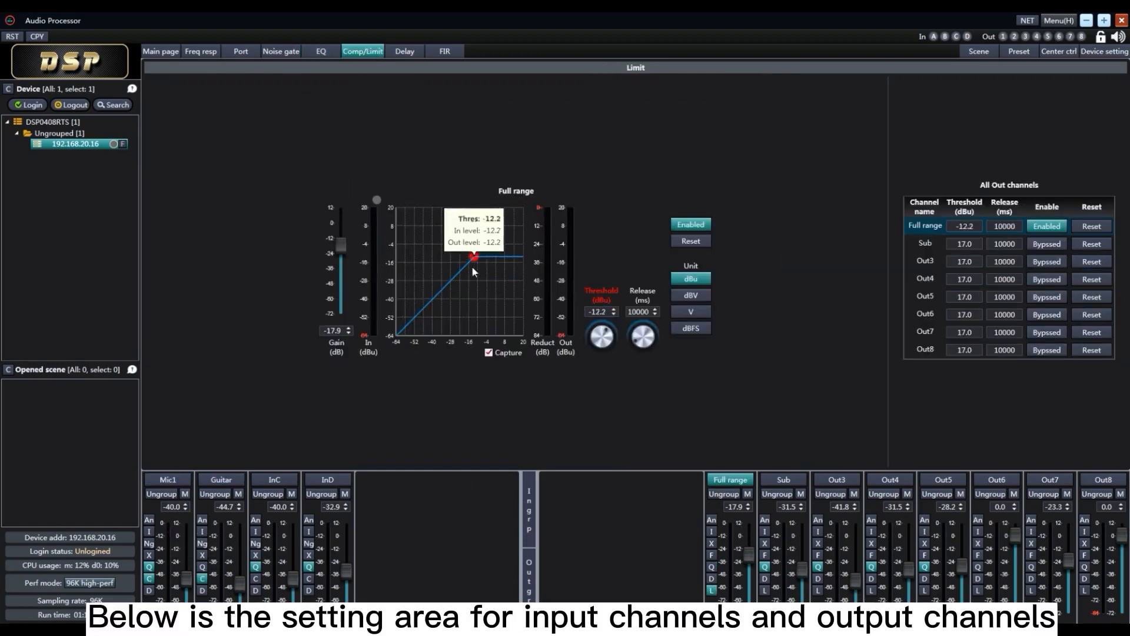
{"action": "left_click", "coordinate": [154, 531]}
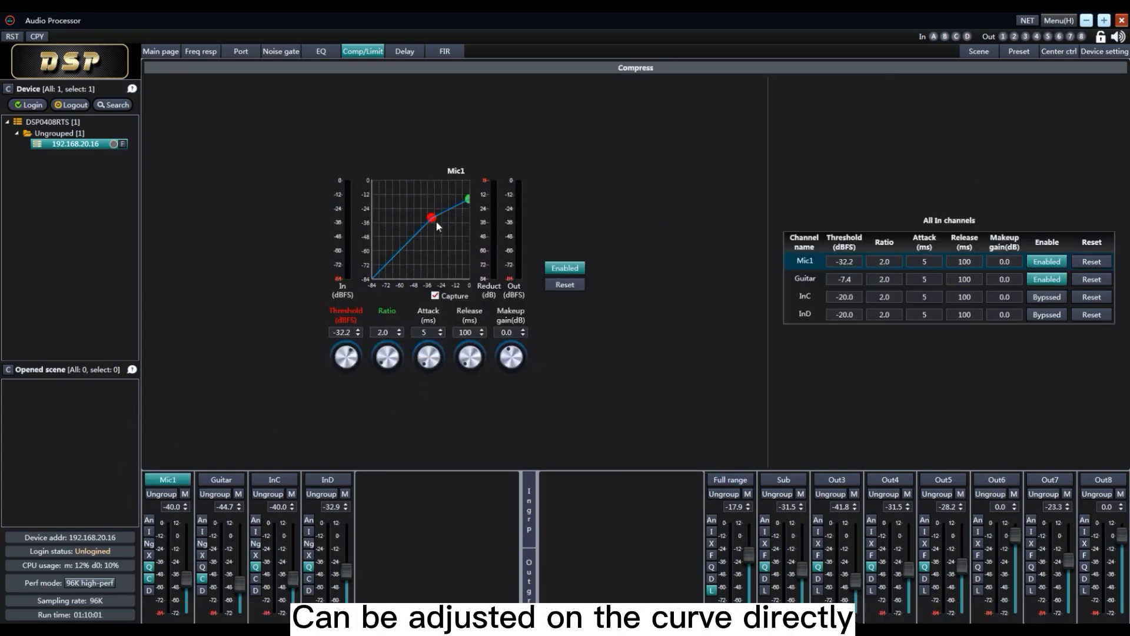
Set Mic1's compressor to a -29.1 dBFS threshold, a 5.0 ratio and a 1 ms attack
{"action": "left_click_drag", "start_coordinate": [357, 359], "coordinate": [396, 416]}
{"action": "left_click_drag", "start_coordinate": [897, 263], "coordinate": [860, 266]}
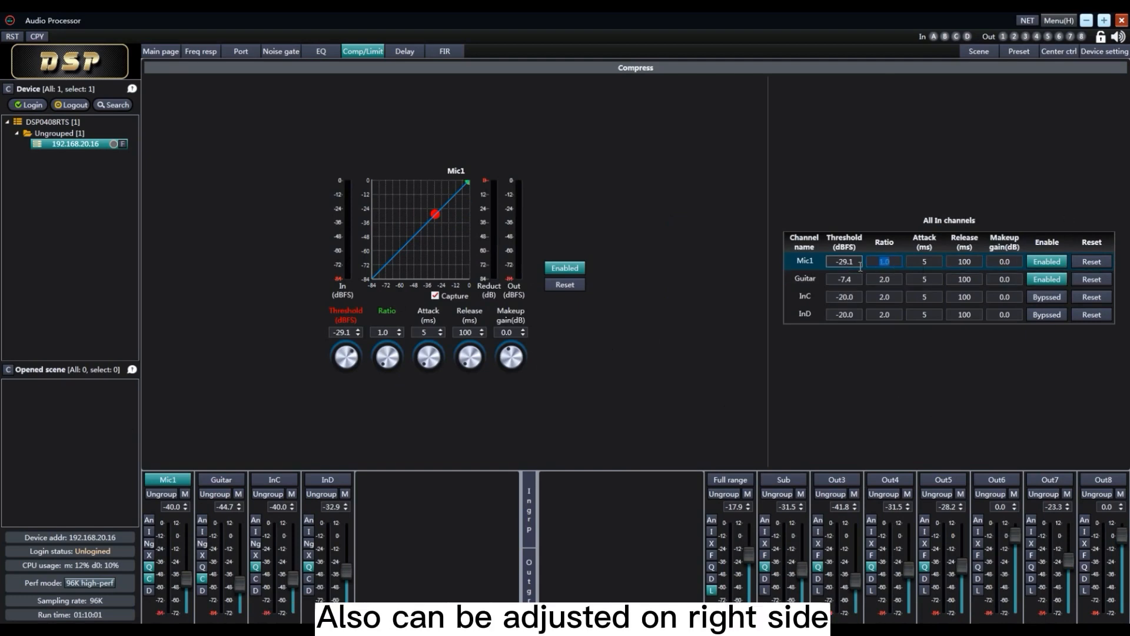
{"action": "left_click_drag", "start_coordinate": [937, 265], "coordinate": [901, 263]}
{"action": "type", "text": "1"}
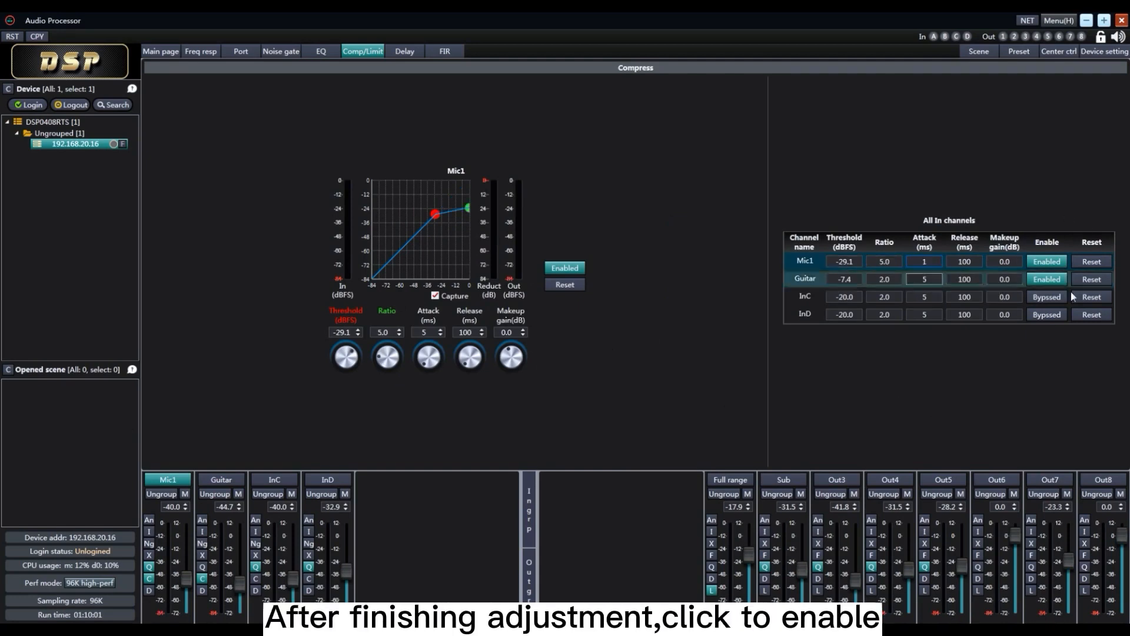
Toggle Mic1's compressor off and on, reset its settings to default, and bypass Guitar's compressor
{"action": "left_click", "coordinate": [1062, 266]}
{"action": "left_click", "coordinate": [1062, 266]}
{"action": "left_click", "coordinate": [1091, 261]}
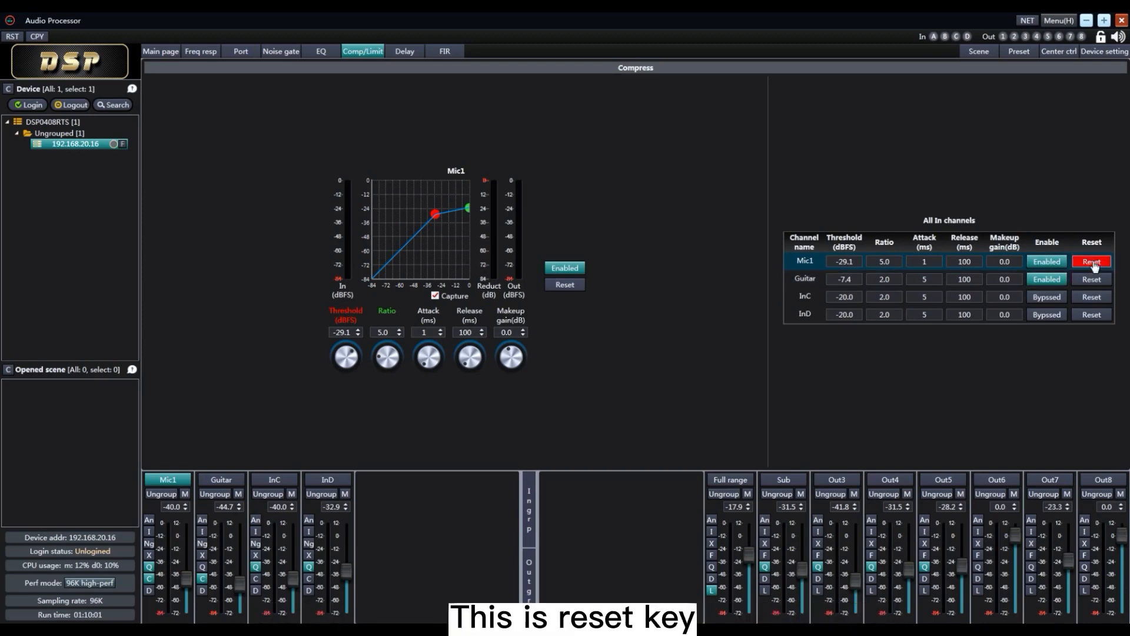
{"action": "left_click", "coordinate": [1063, 281]}
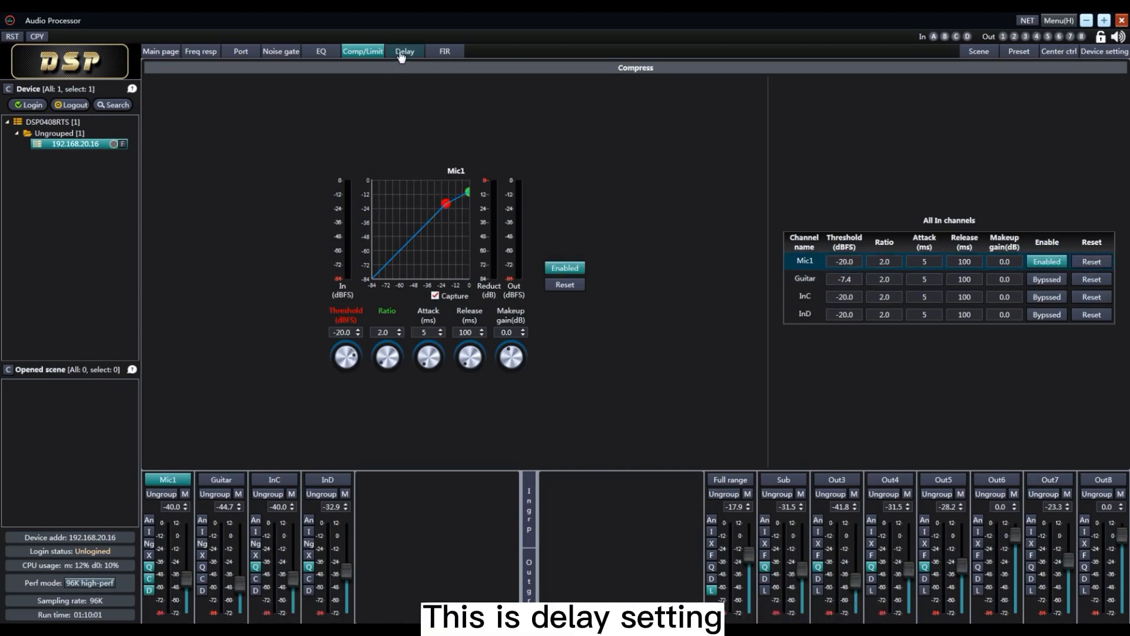
View the delay settings of the input and output channels, and show the output delays in meters and feet
{"action": "left_click", "coordinate": [400, 54]}
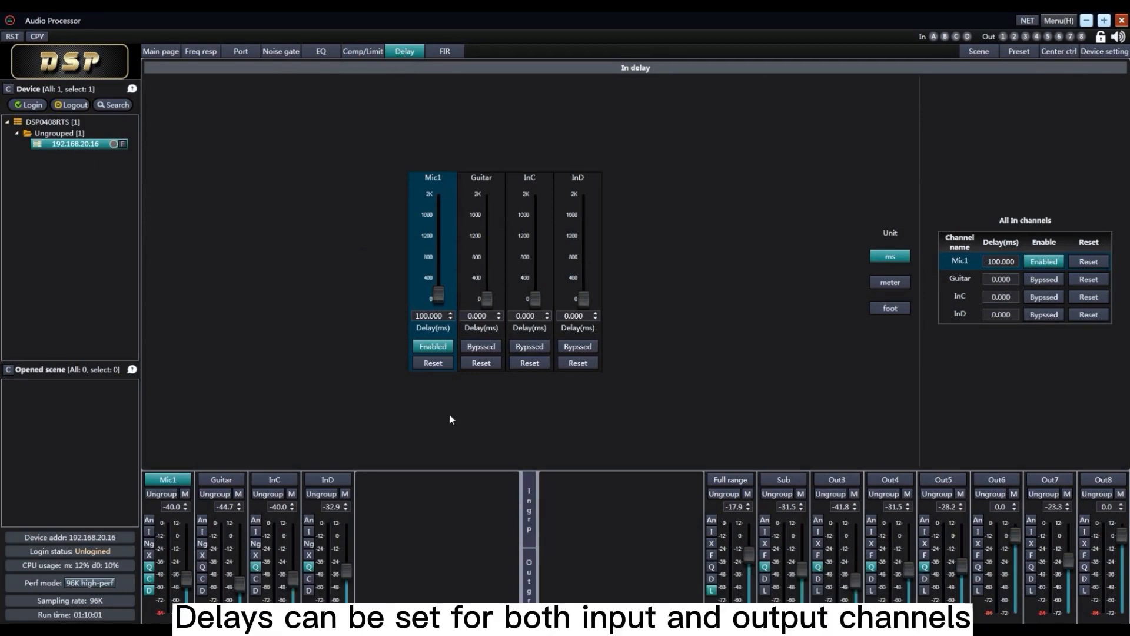
{"action": "left_click", "coordinate": [230, 534]}
{"action": "left_click", "coordinate": [744, 539]}
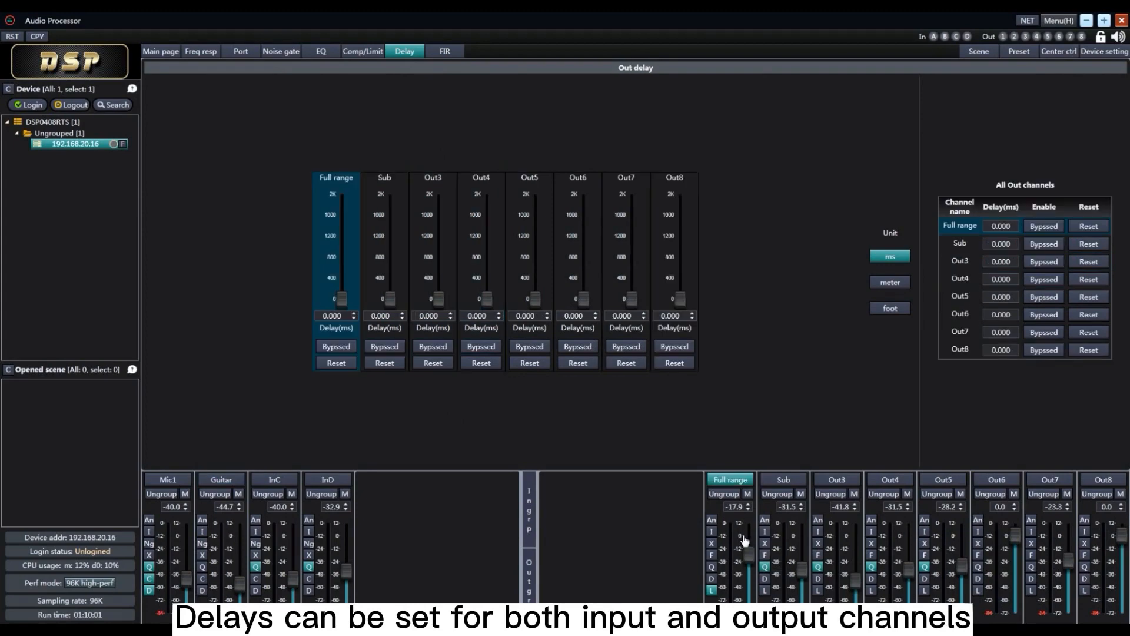
{"action": "left_click", "coordinate": [901, 284]}
{"action": "left_click", "coordinate": [898, 307]}
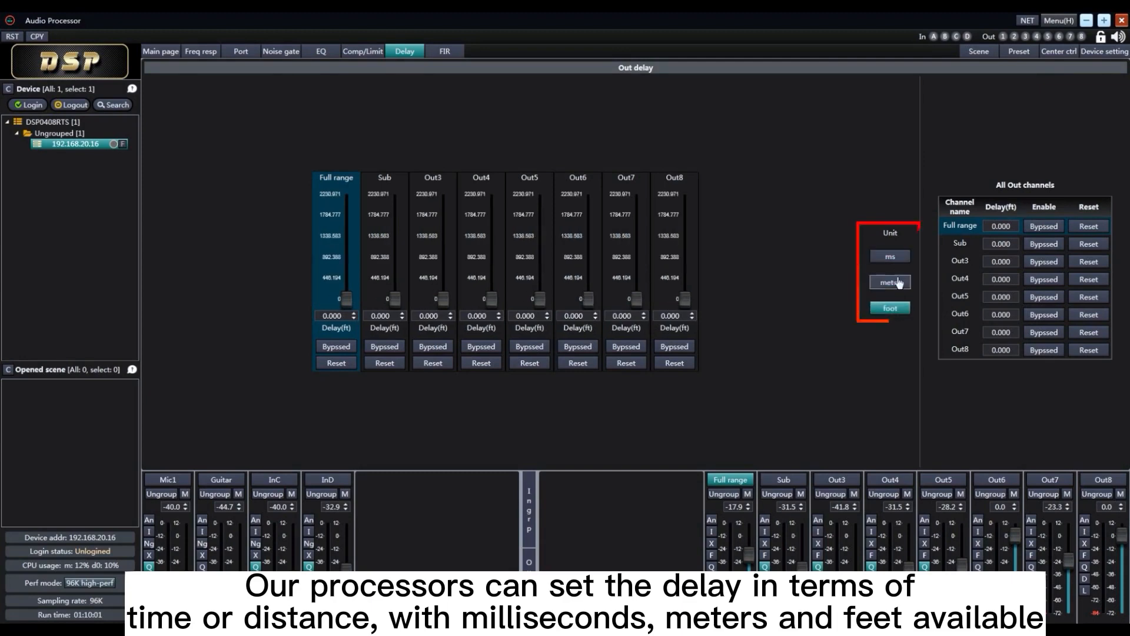
Raise three output delays to their maximum: Full range at 2000 ms, Sub in meters and Out3 at 2230.971 ft
{"action": "left_click", "coordinate": [897, 255]}
{"action": "left_click_drag", "start_coordinate": [348, 299], "coordinate": [354, 190]}
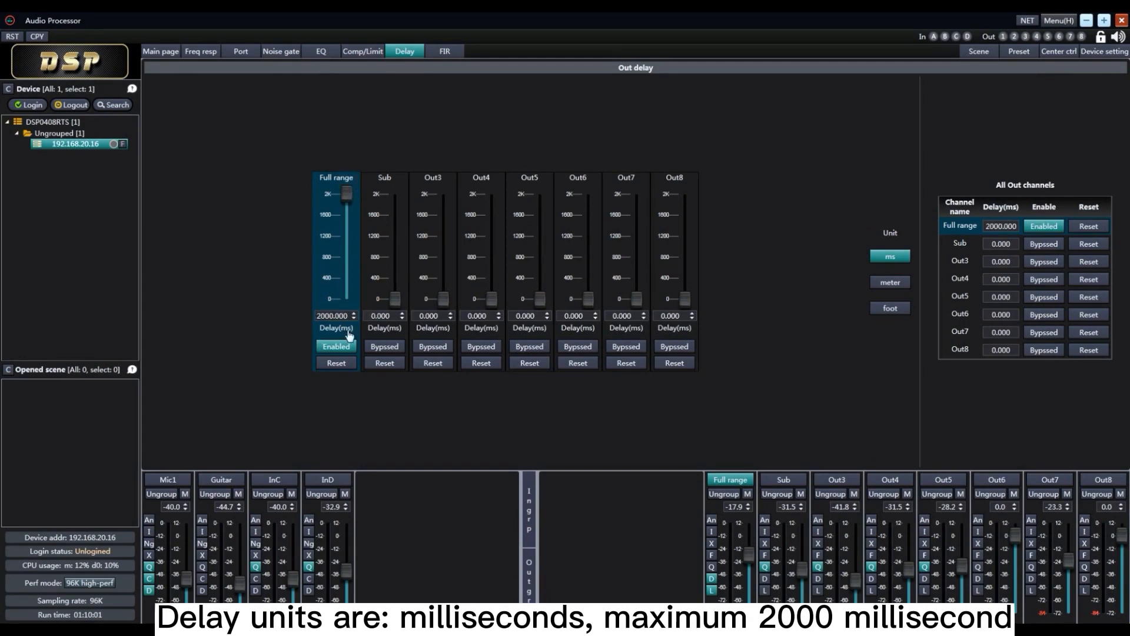
{"action": "left_click", "coordinate": [898, 283]}
{"action": "left_click_drag", "start_coordinate": [395, 299], "coordinate": [404, 185]}
{"action": "left_click", "coordinate": [898, 310]}
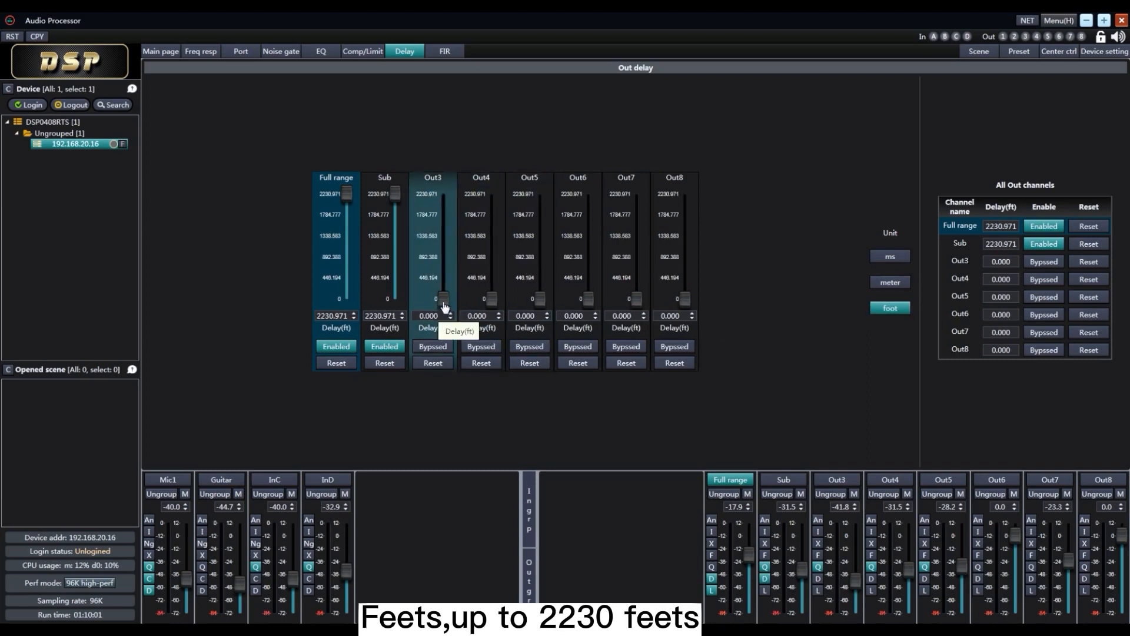
{"action": "left_click_drag", "start_coordinate": [444, 302], "coordinate": [443, 177]}
Set Mic1's input delay to 200 ms and toggle its bypass, leaving the delay enabled
{"action": "left_click", "coordinate": [163, 539]}
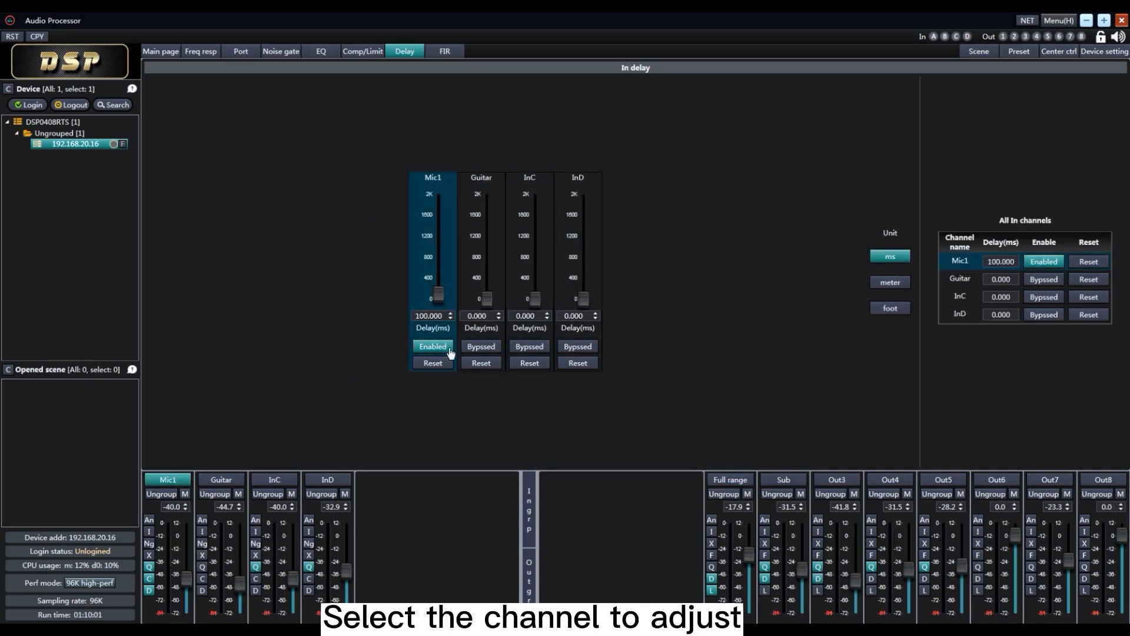
{"action": "left_click_drag", "start_coordinate": [443, 297], "coordinate": [443, 263]}
{"action": "double_click", "coordinate": [1001, 261]}
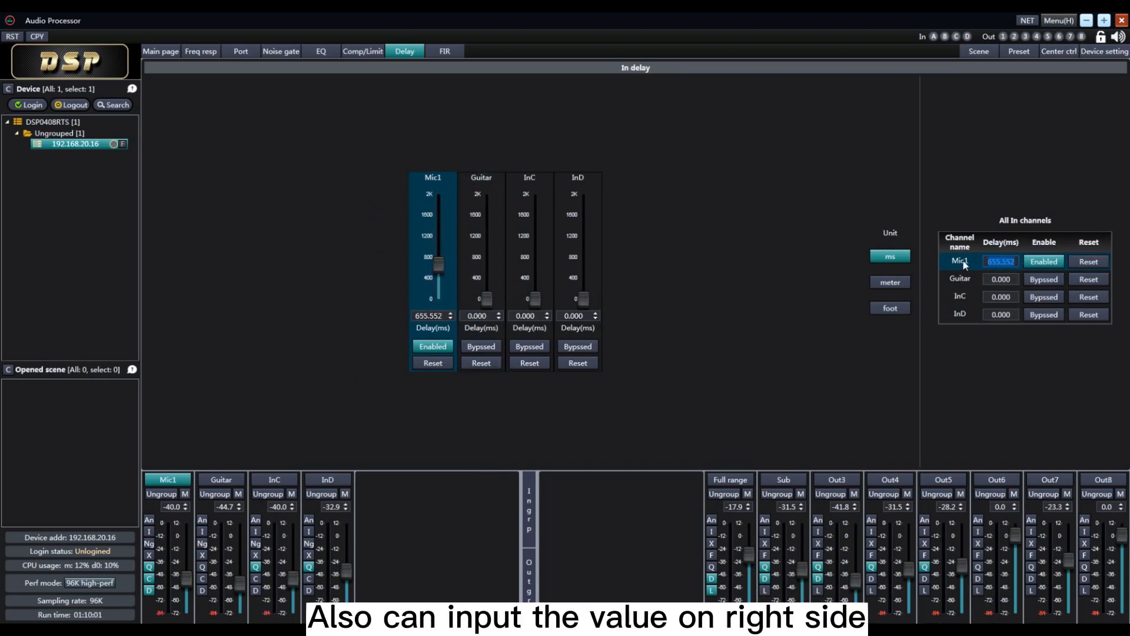
{"action": "type", "text": "200"}
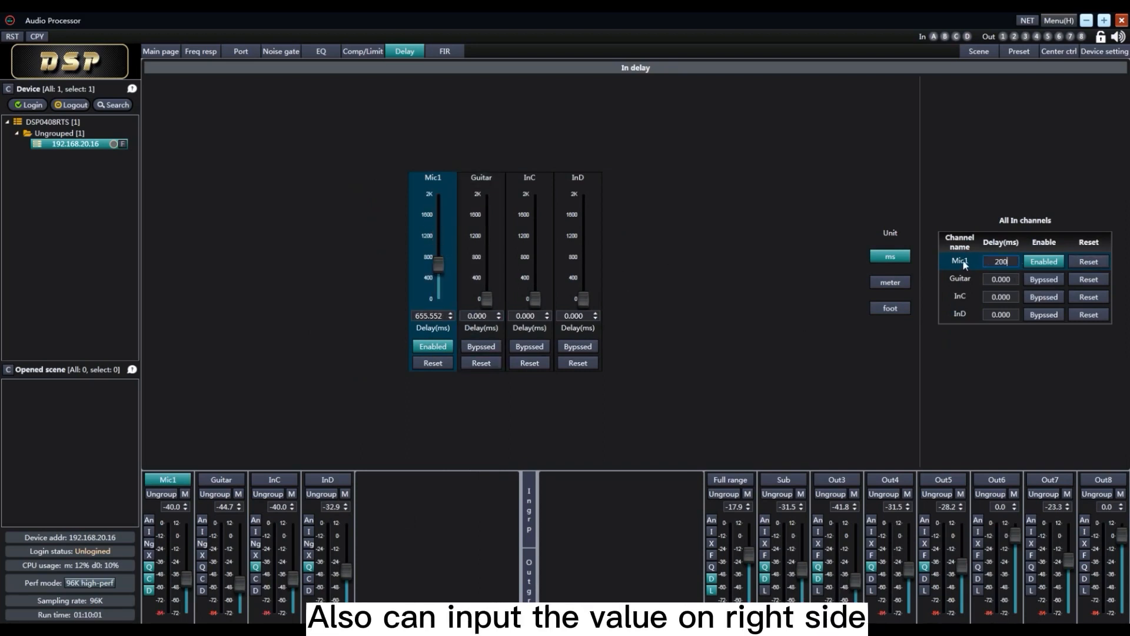
{"action": "left_click", "coordinate": [1044, 262]}
{"action": "left_click", "coordinate": [1053, 266]}
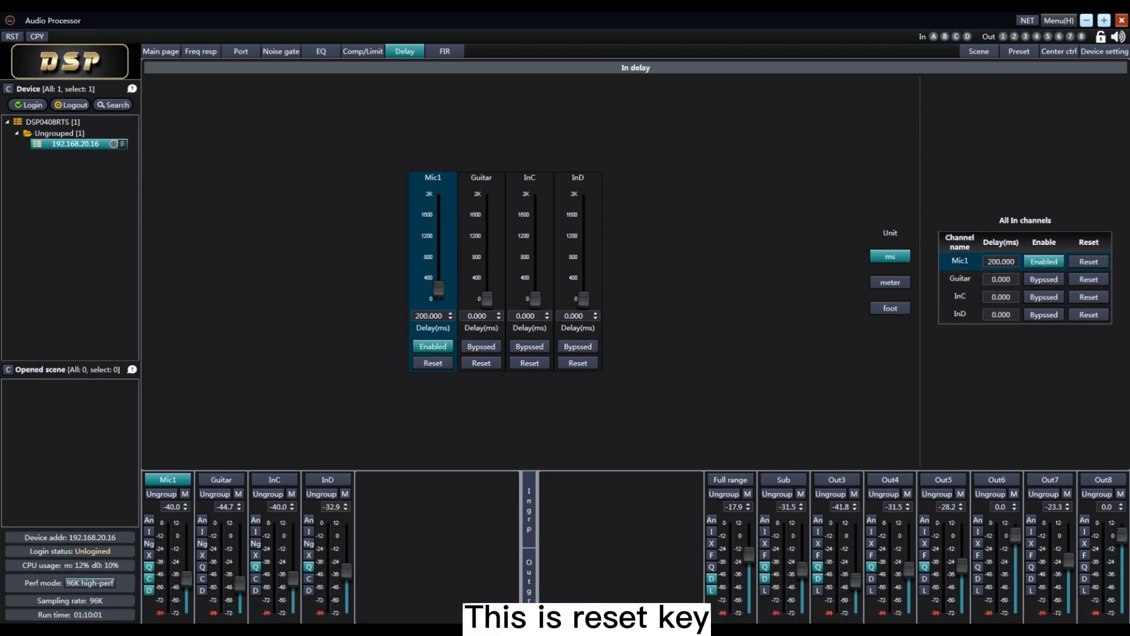
Try a low-pass FIR filter with 895 taps and a 3850 Hz cutoff on the Sub output
{"action": "left_click", "coordinate": [451, 54]}
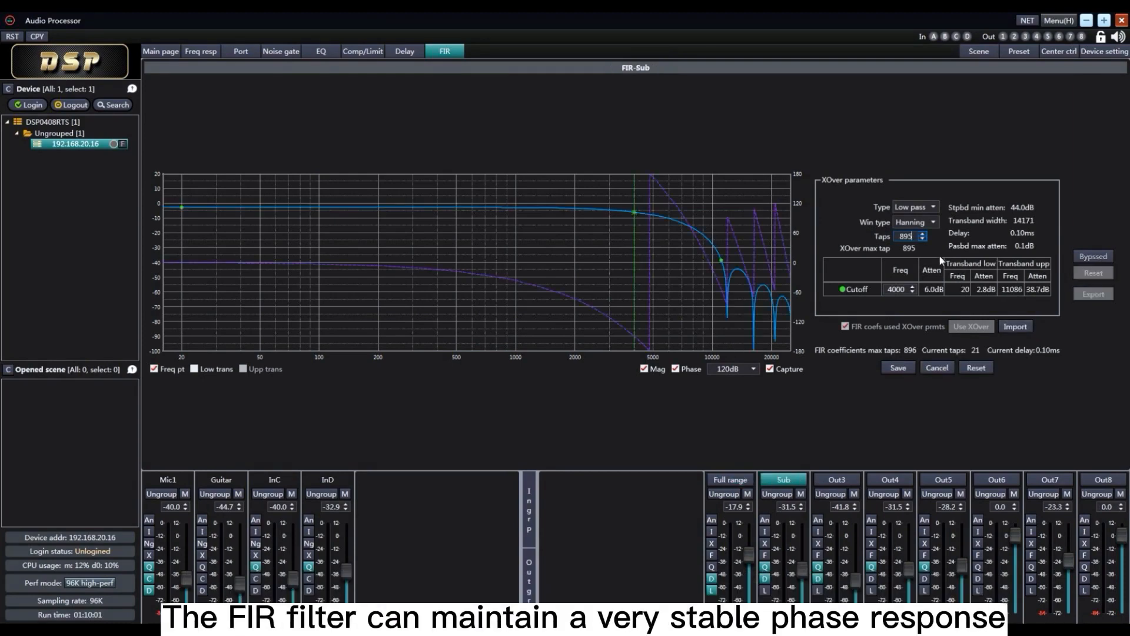
{"action": "key", "text": "Return"}
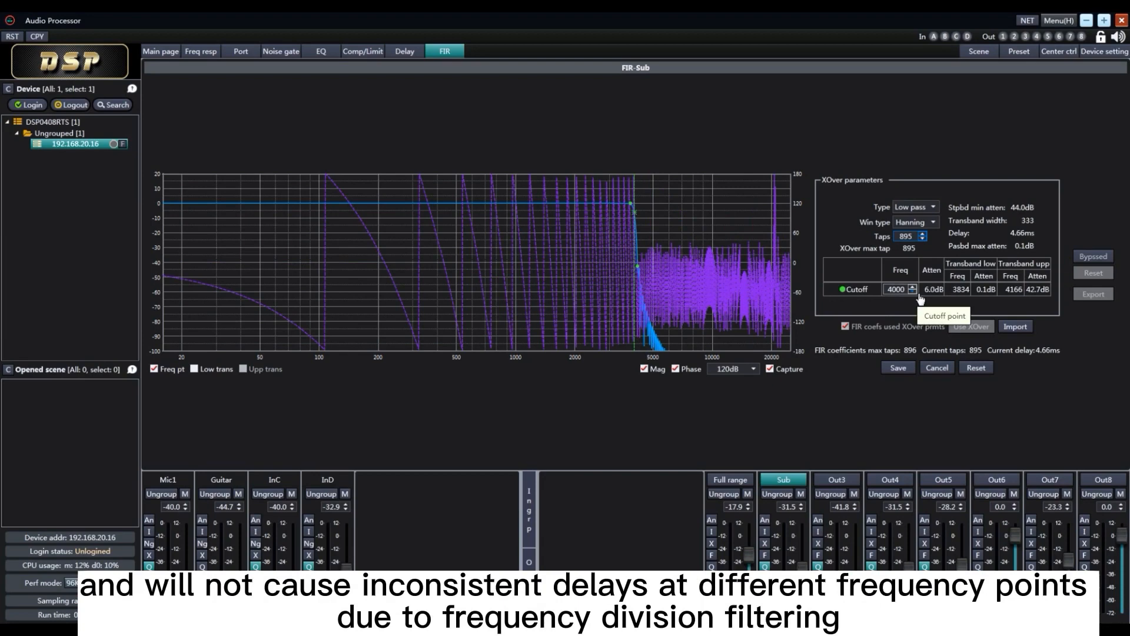
{"action": "scroll", "coordinate": [916, 295], "scroll_direction": "down", "scroll_amount": 3}
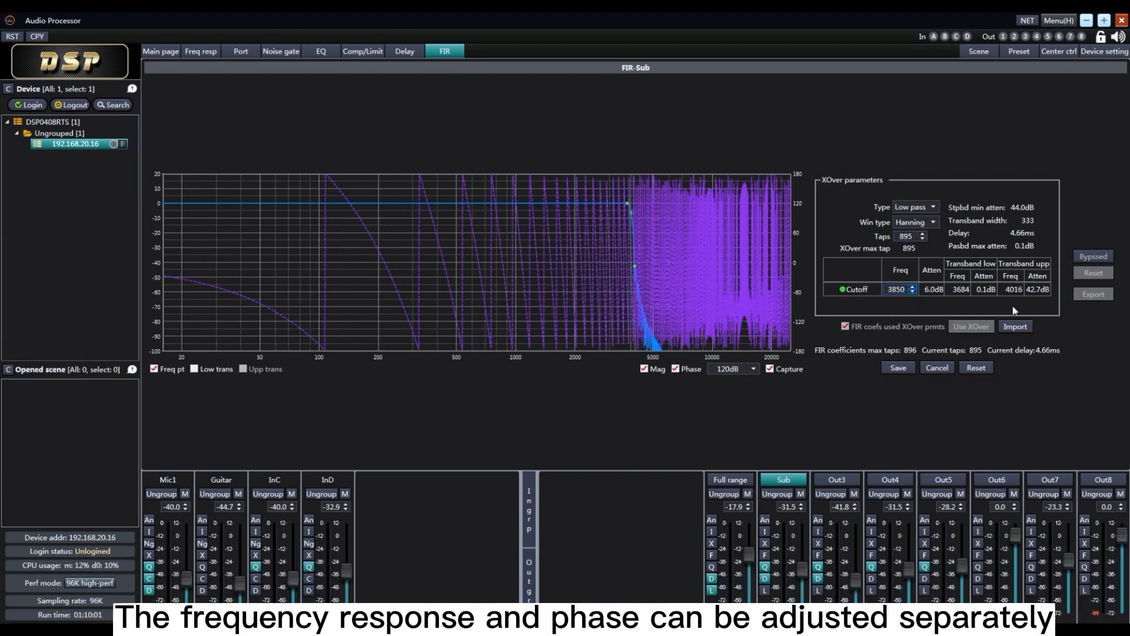
{"action": "left_click", "coordinate": [943, 369]}
Edit Sub's FIR filter again and apply the crossover parameters with 3 taps
{"action": "left_click", "coordinate": [901, 372]}
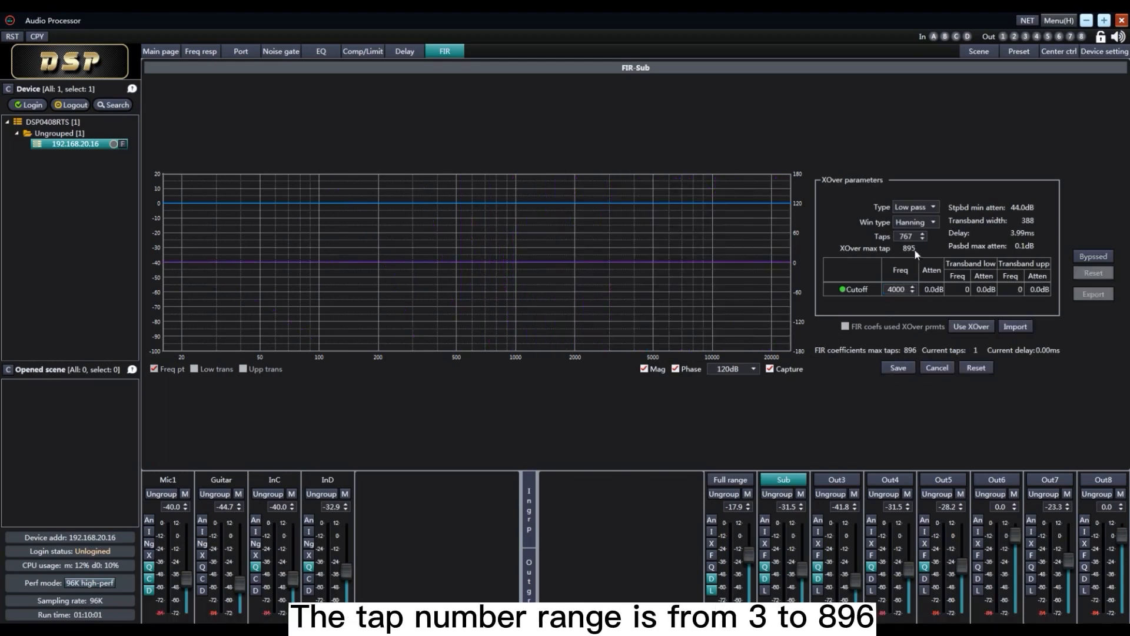
{"action": "double_click", "coordinate": [904, 238]}
{"action": "left_click", "coordinate": [971, 326]}
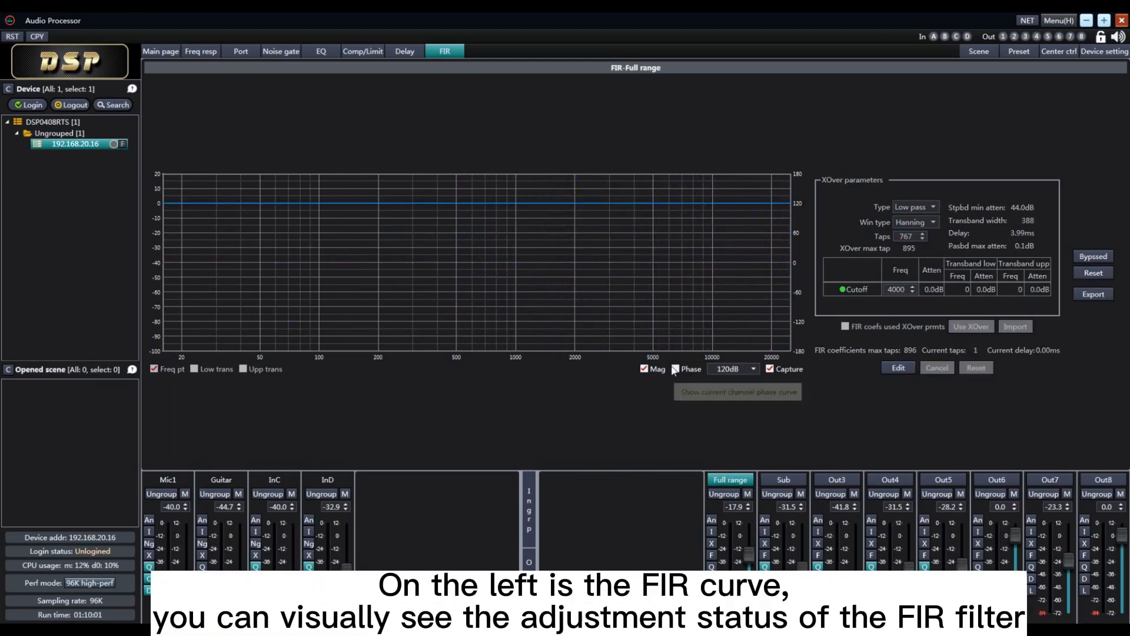
{"action": "left_click", "coordinate": [675, 369]}
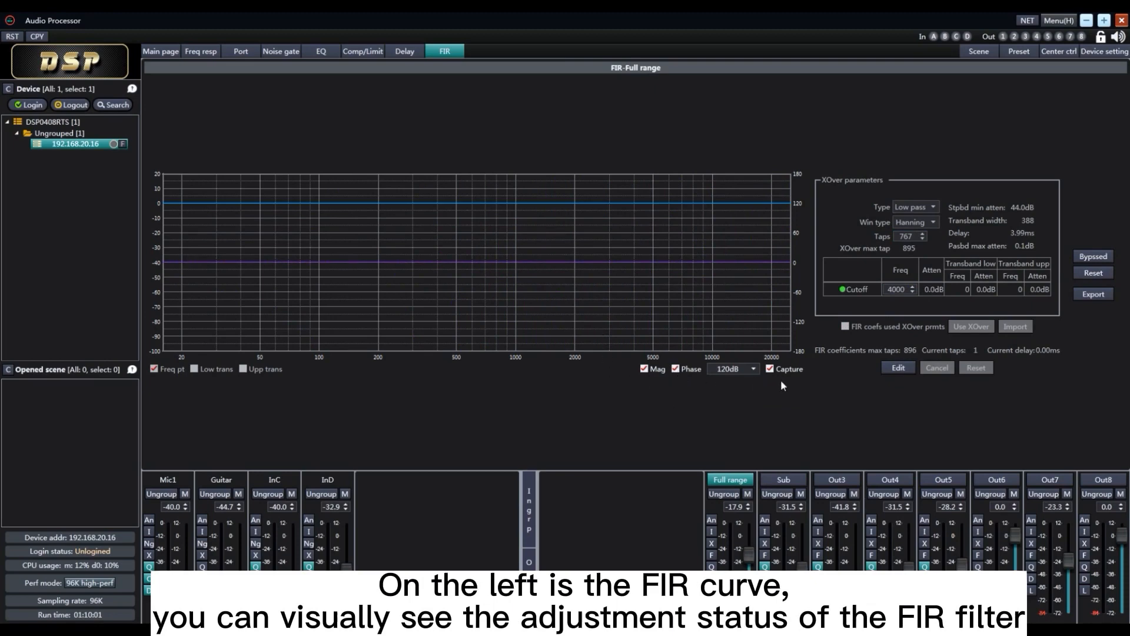
Edit the Sub output's FIR low-pass filter, using 895 taps and a 3850 Hz cutoff
{"action": "left_click", "coordinate": [804, 535]}
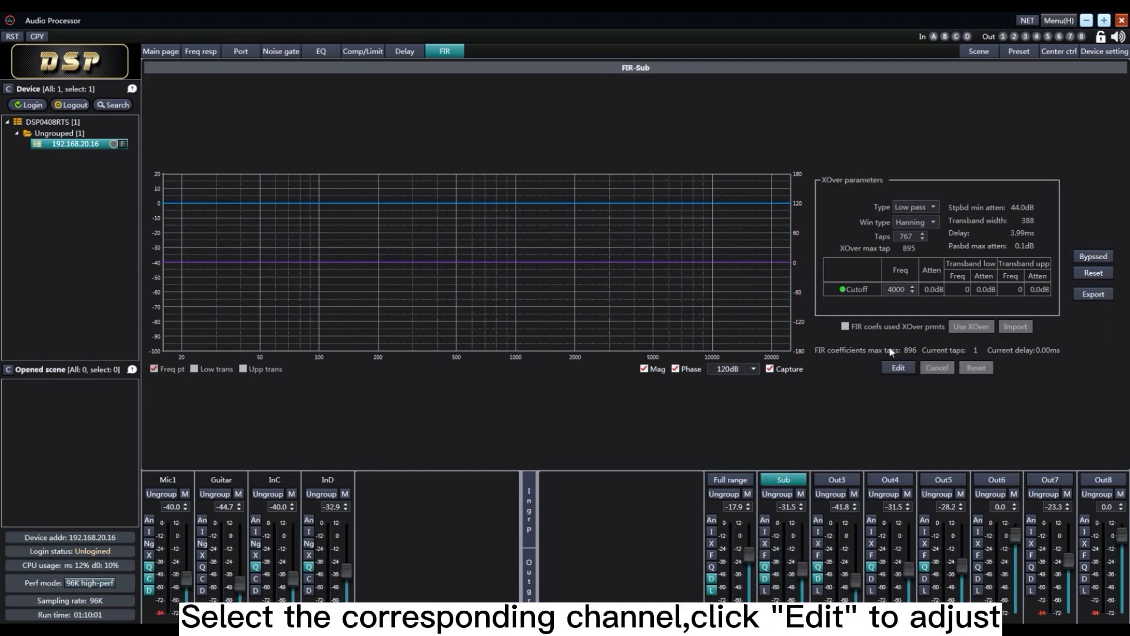
{"action": "left_click", "coordinate": [899, 369]}
{"action": "double_click", "coordinate": [903, 237]}
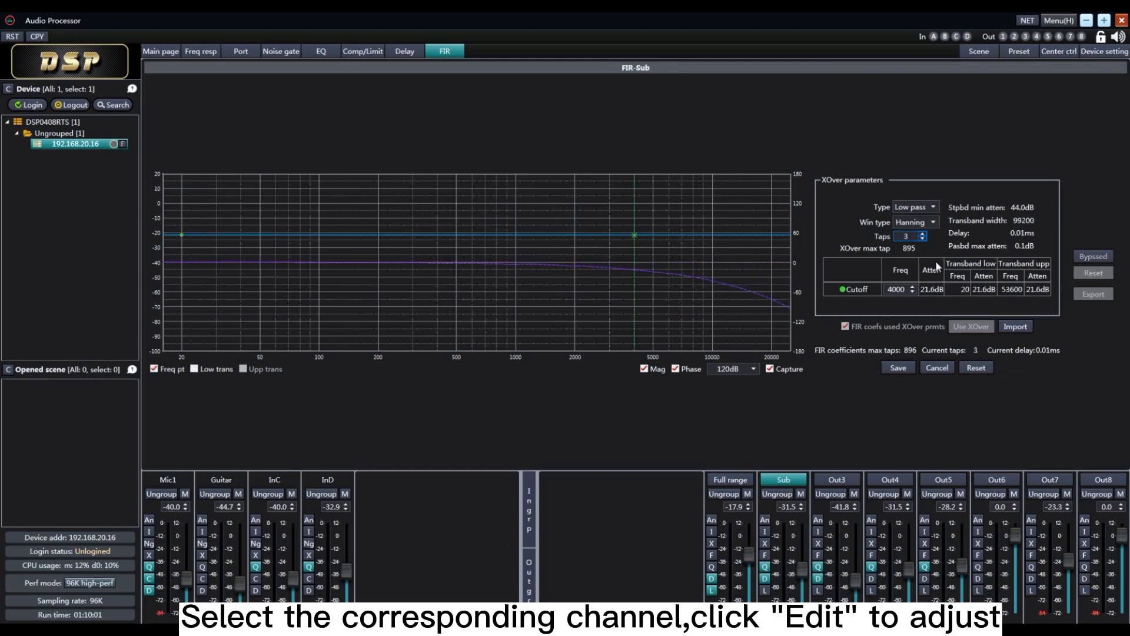
{"action": "key", "text": "Up"}
{"action": "key", "text": "Up"}
{"action": "key", "text": "Up"}
{"action": "key", "text": "Up"}
{"action": "key", "text": "Up"}
{"action": "key", "text": "Up"}
{"action": "key", "text": "Up"}
{"action": "key", "text": "Up"}
{"action": "key", "text": "Up"}
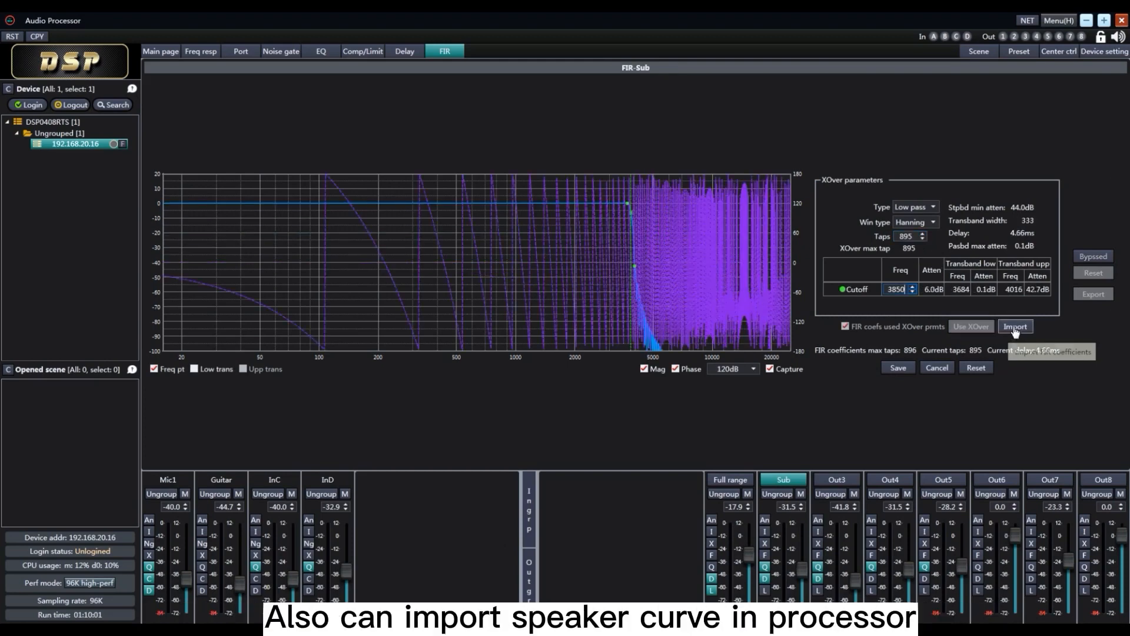
Examine the file formats offered for importing FIR coefficients, and leave the import dialog without choosing a file
{"action": "left_click", "coordinate": [1012, 329]}
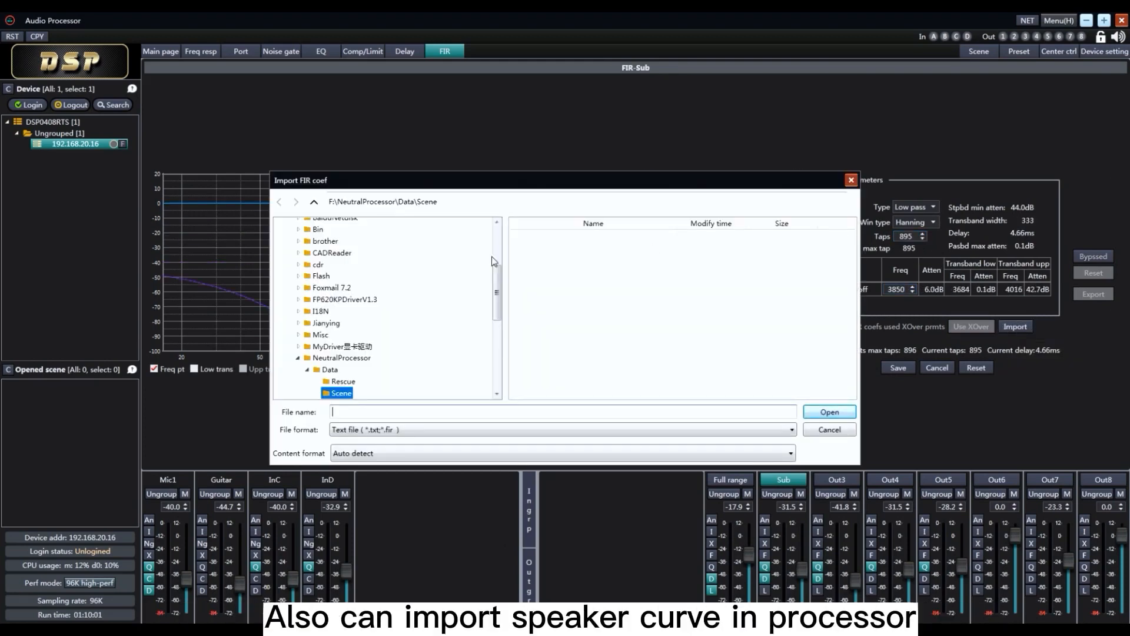
{"action": "left_click", "coordinate": [832, 431]}
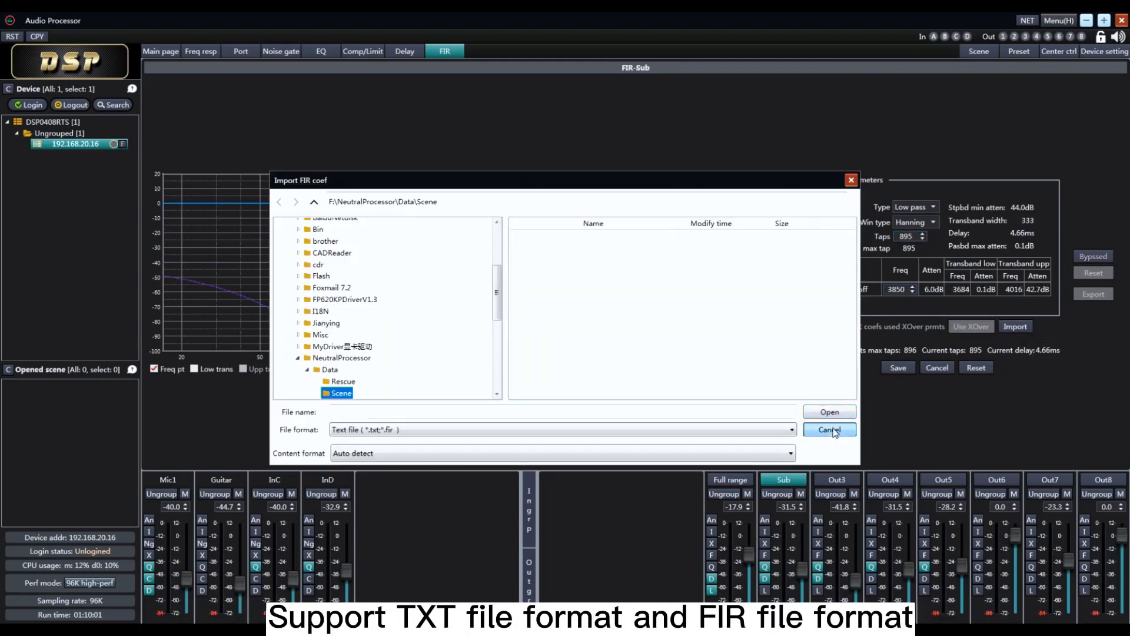
{"action": "left_click", "coordinate": [789, 430]}
{"action": "left_click", "coordinate": [789, 430]}
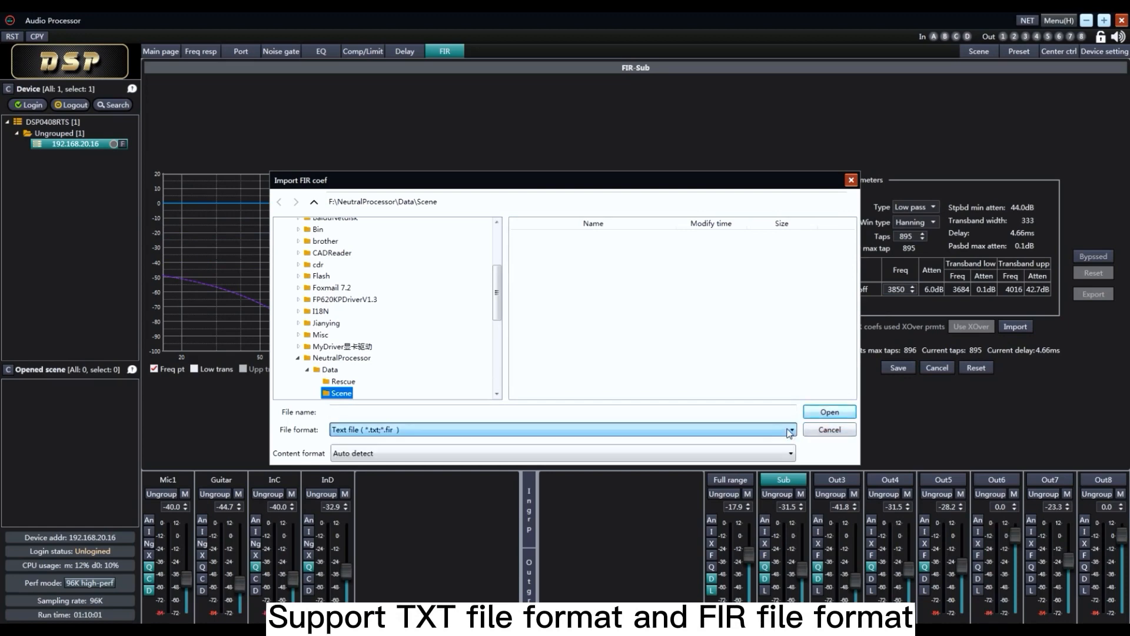
{"action": "left_click", "coordinate": [829, 429]}
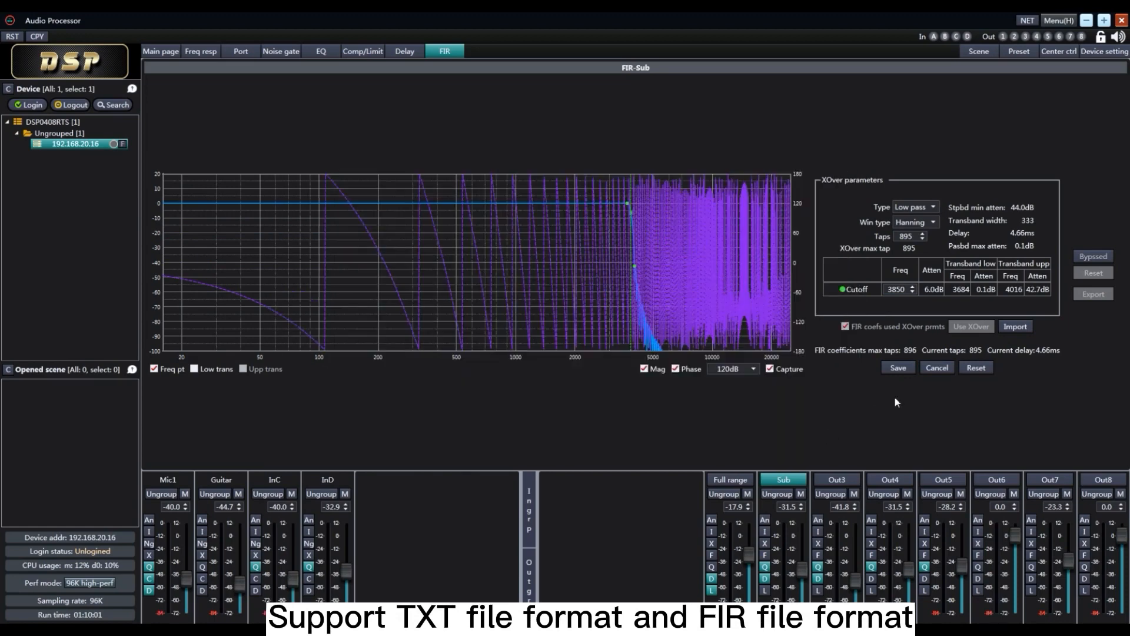
Enable Sub's FIR filter and check the text file format offered for exporting its coefficients, without saving a file
{"action": "left_click", "coordinate": [1096, 257]}
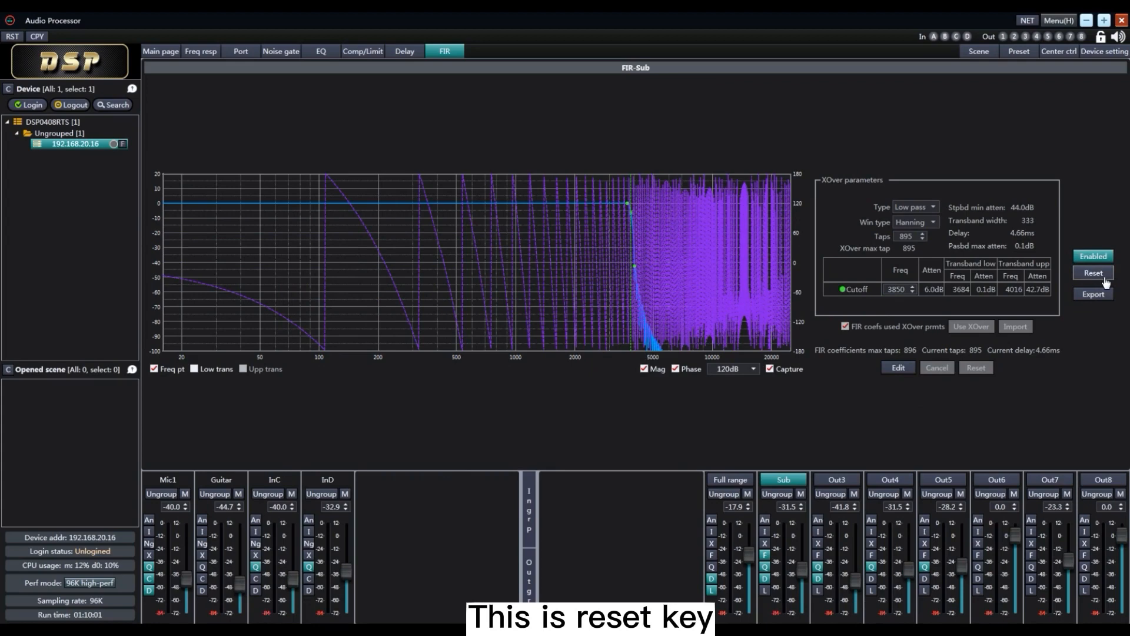
{"action": "left_click", "coordinate": [1092, 294]}
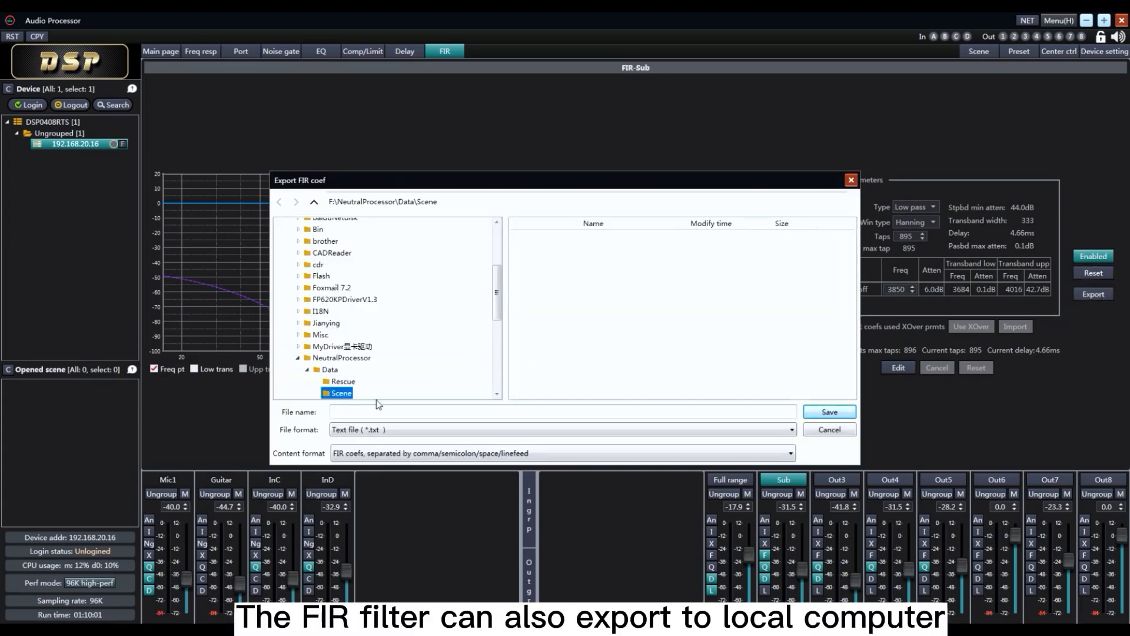
{"action": "left_click", "coordinate": [393, 431]}
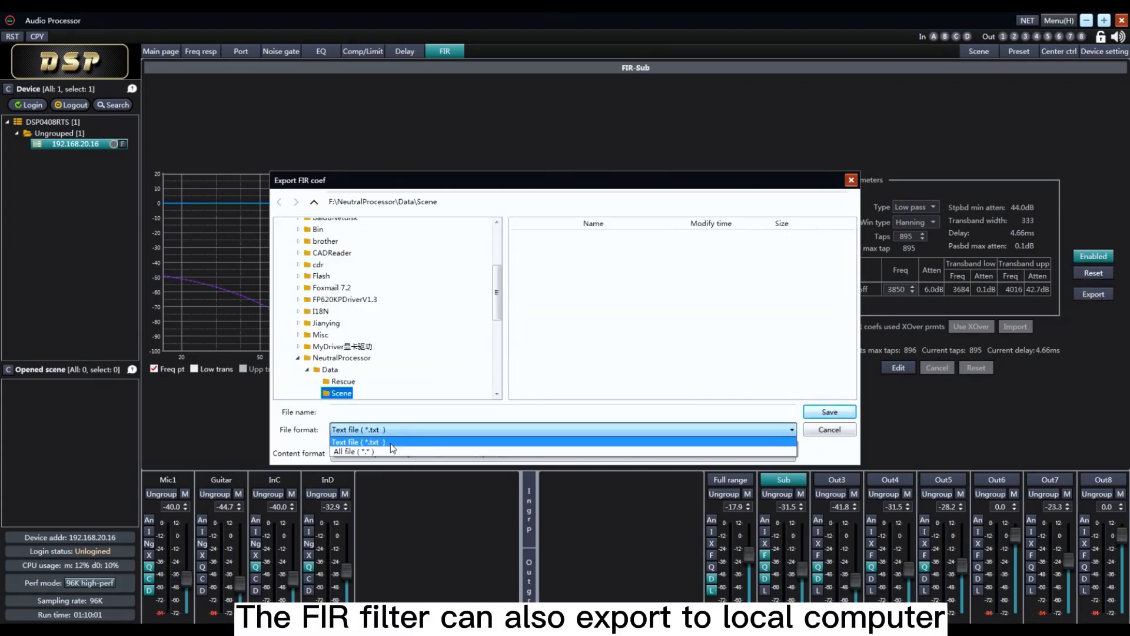
{"action": "left_click", "coordinate": [391, 445]}
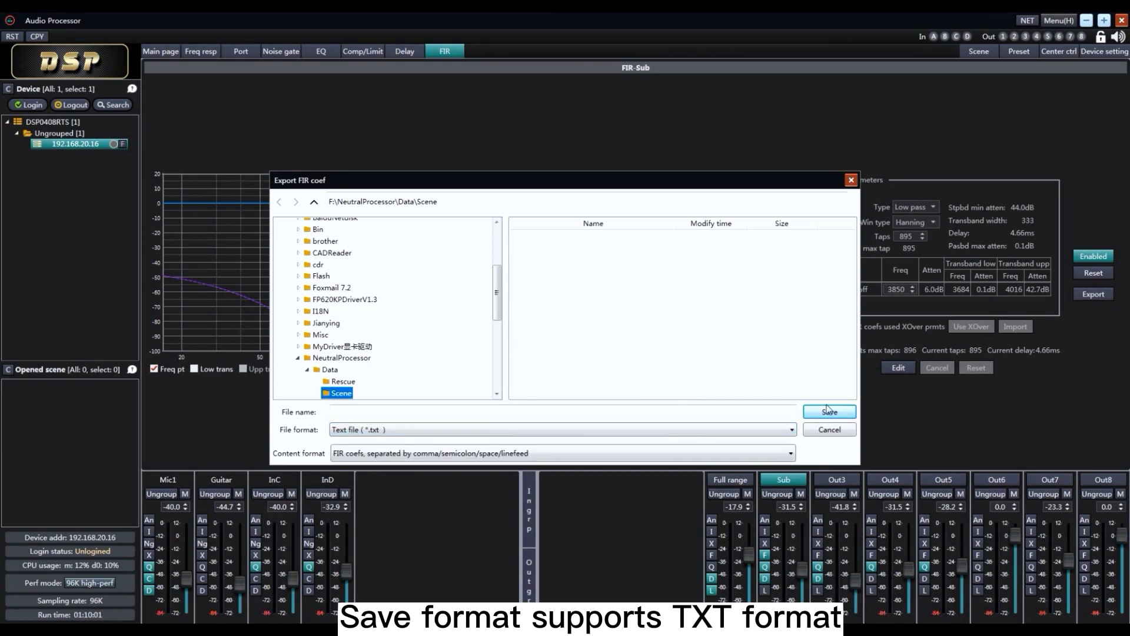
{"action": "left_click", "coordinate": [851, 433]}
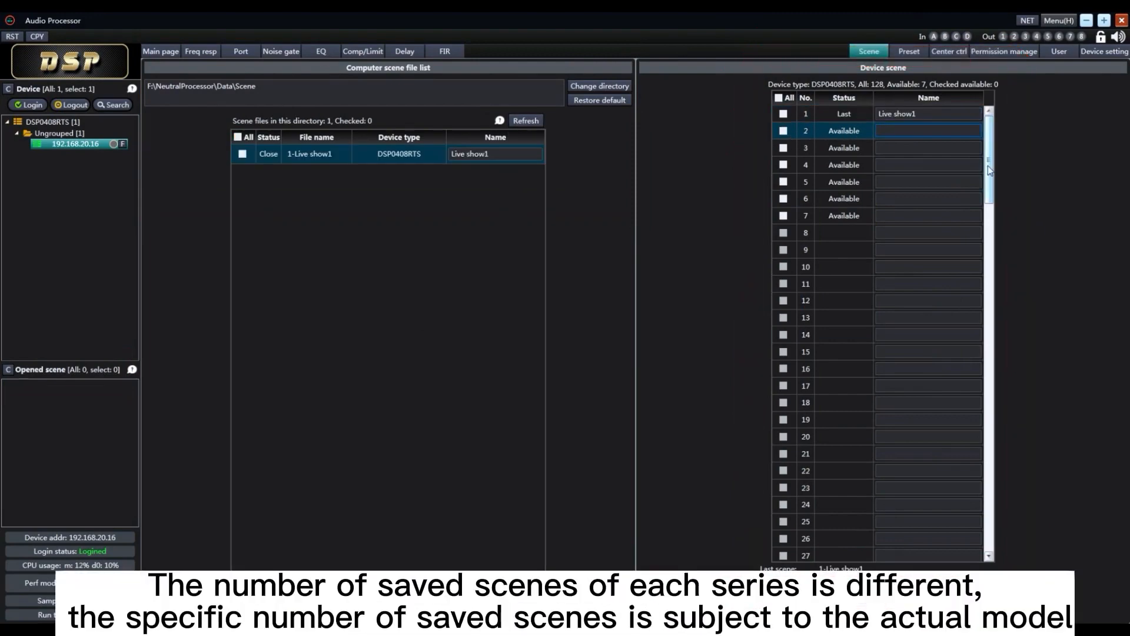
Browse the device's scene slots and the list of preset slots
{"action": "mouse_move", "coordinate": [989, 159]}
{"action": "left_mouse_down"}
{"action": "mouse_move", "coordinate": [1001, 245]}
{"action": "mouse_move", "coordinate": [1001, 580]}
{"action": "mouse_move", "coordinate": [996, 153]}
{"action": "left_mouse_up"}
{"action": "left_click", "coordinate": [909, 53]}
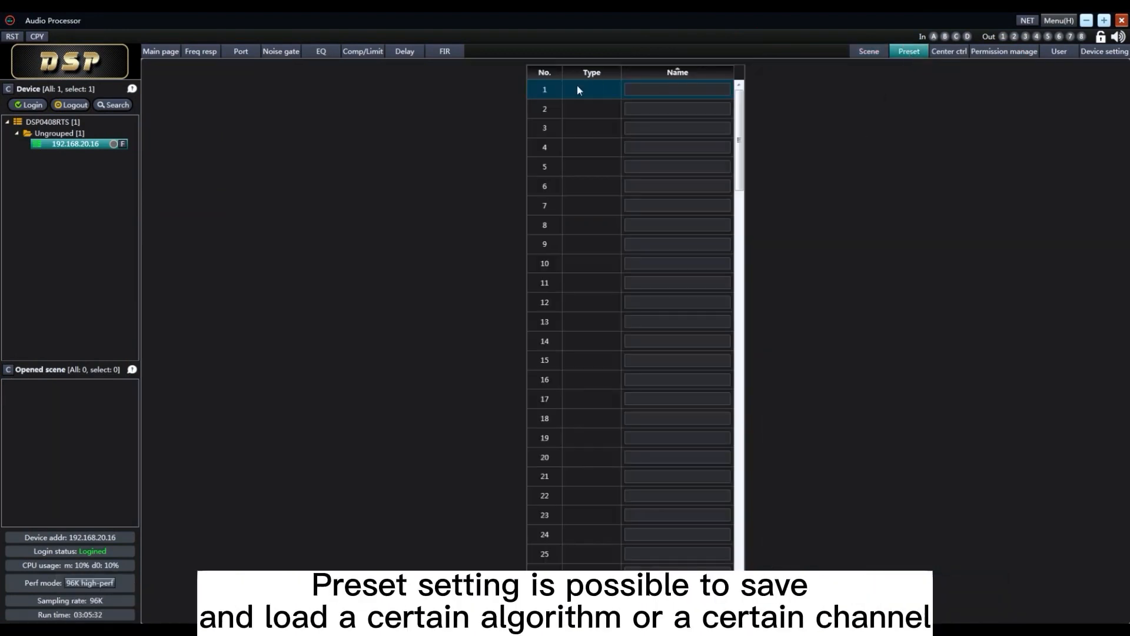
{"action": "mouse_move", "coordinate": [741, 115]}
{"action": "left_mouse_down"}
{"action": "mouse_move", "coordinate": [755, 213]}
{"action": "mouse_move", "coordinate": [754, 512]}
{"action": "mouse_move", "coordinate": [760, 105]}
{"action": "left_mouse_up"}
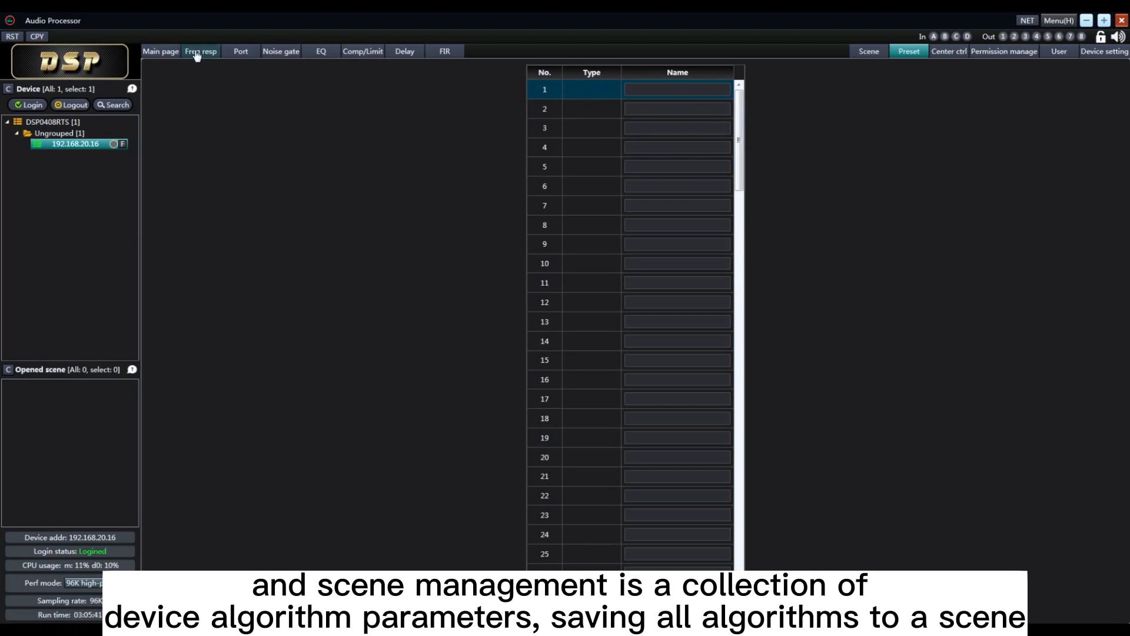
Save the Mic1 input channel's parameters from the EQ page to preset slot 1 under the name EQ1
{"action": "left_click", "coordinate": [322, 55]}
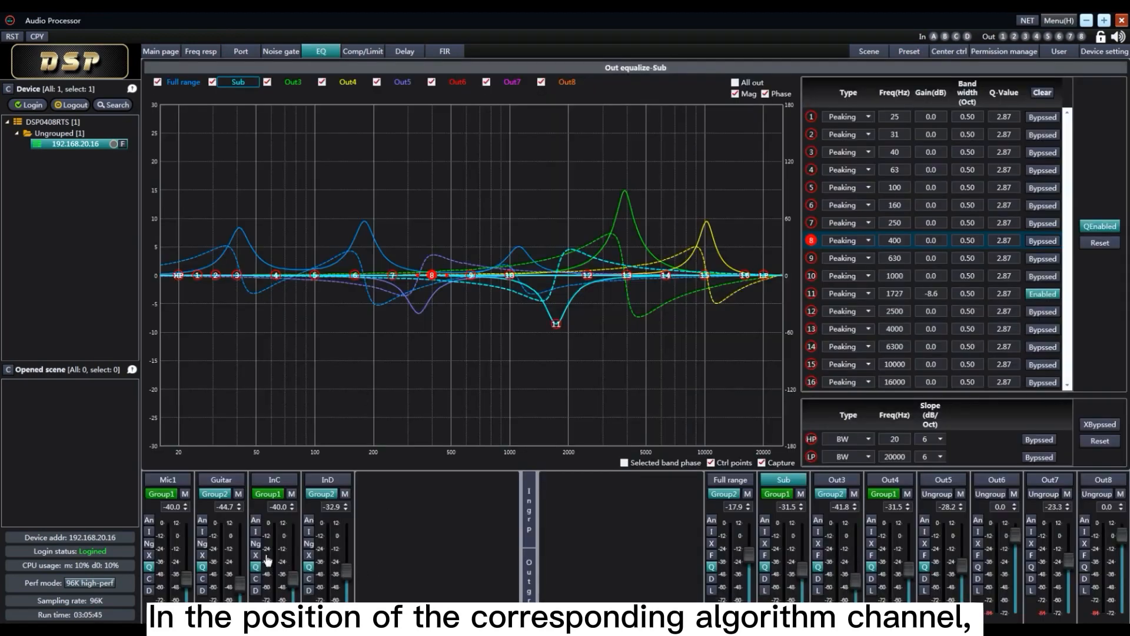
{"action": "left_click", "coordinate": [165, 524]}
{"action": "right_click", "coordinate": [165, 524]}
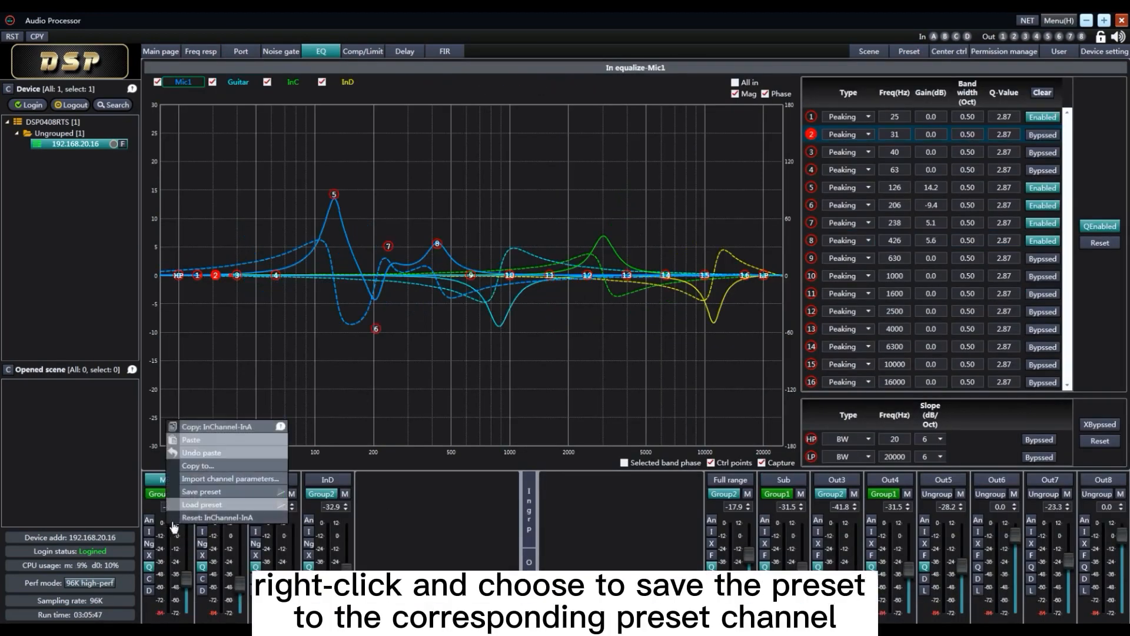
{"action": "mouse_move", "coordinate": [249, 497]}
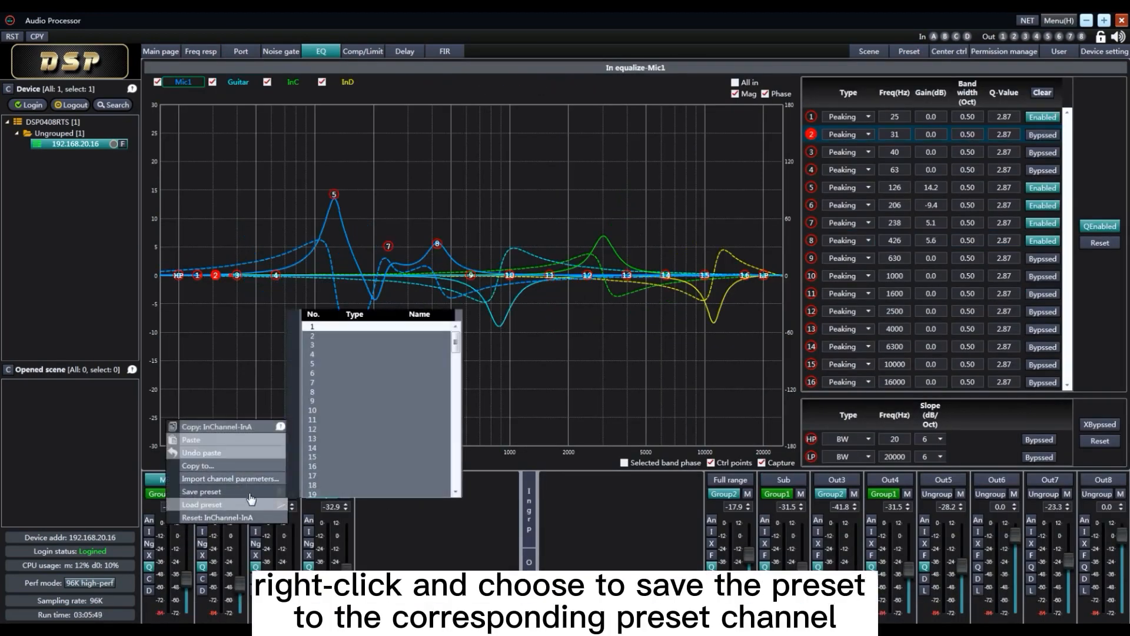
{"action": "left_click", "coordinate": [327, 329]}
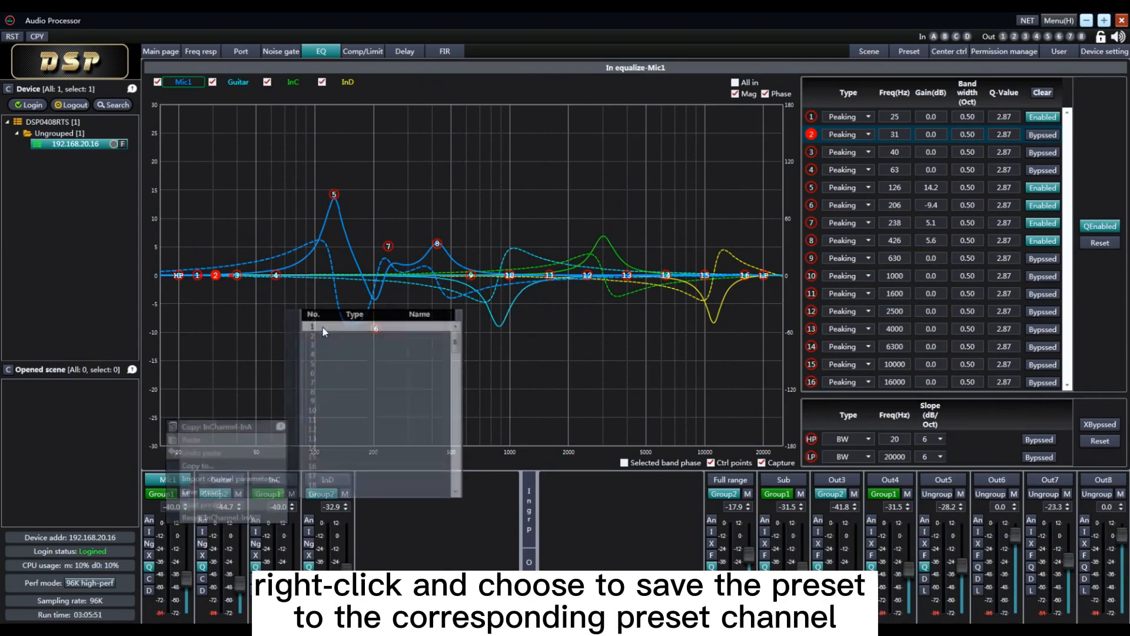
{"action": "type", "text": "EQ1"}
{"action": "left_click", "coordinate": [545, 371]}
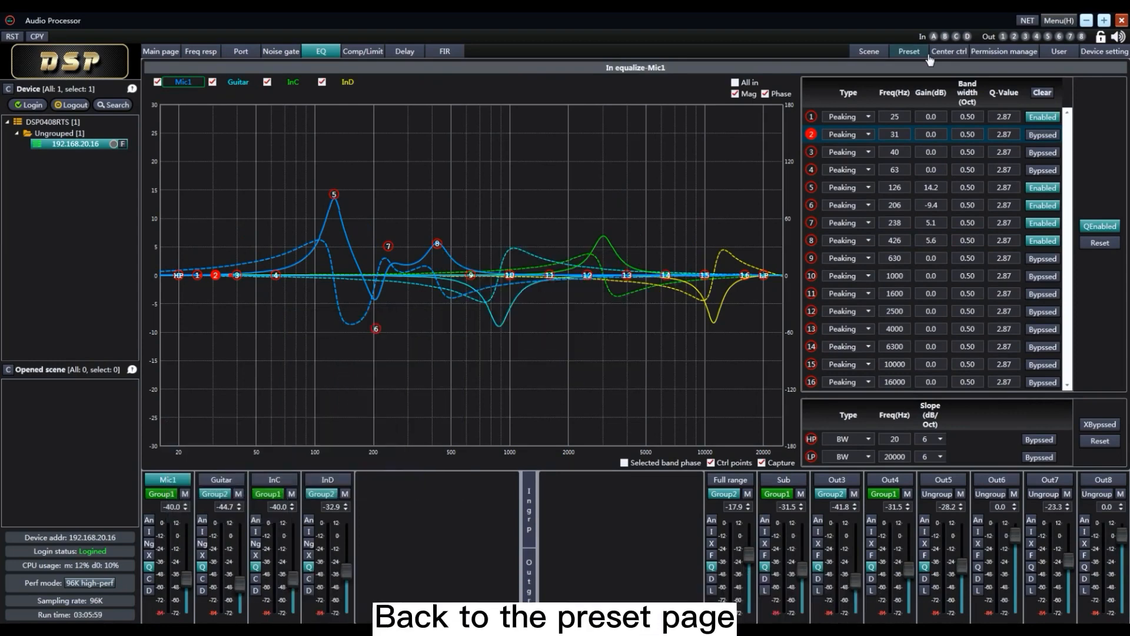
Examine the file dialogs for uploading and downloading the EQ1 preset, leaving both without choosing or saving a file
{"action": "left_click", "coordinate": [909, 52]}
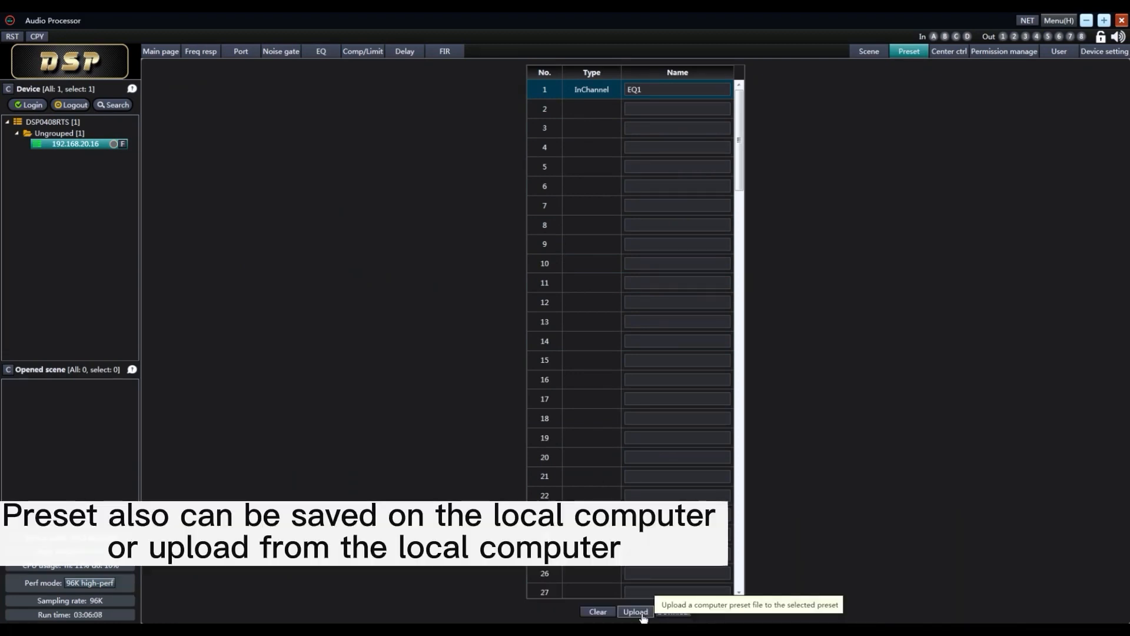
{"action": "left_click", "coordinate": [642, 613]}
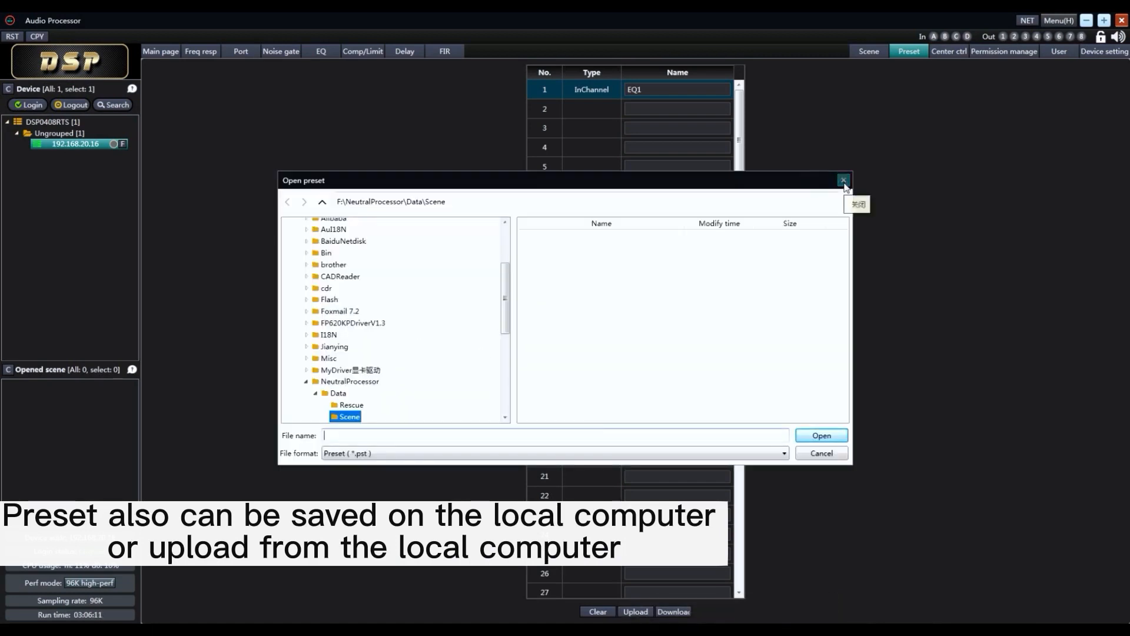
{"action": "left_click", "coordinate": [846, 178]}
{"action": "left_click", "coordinate": [673, 611]}
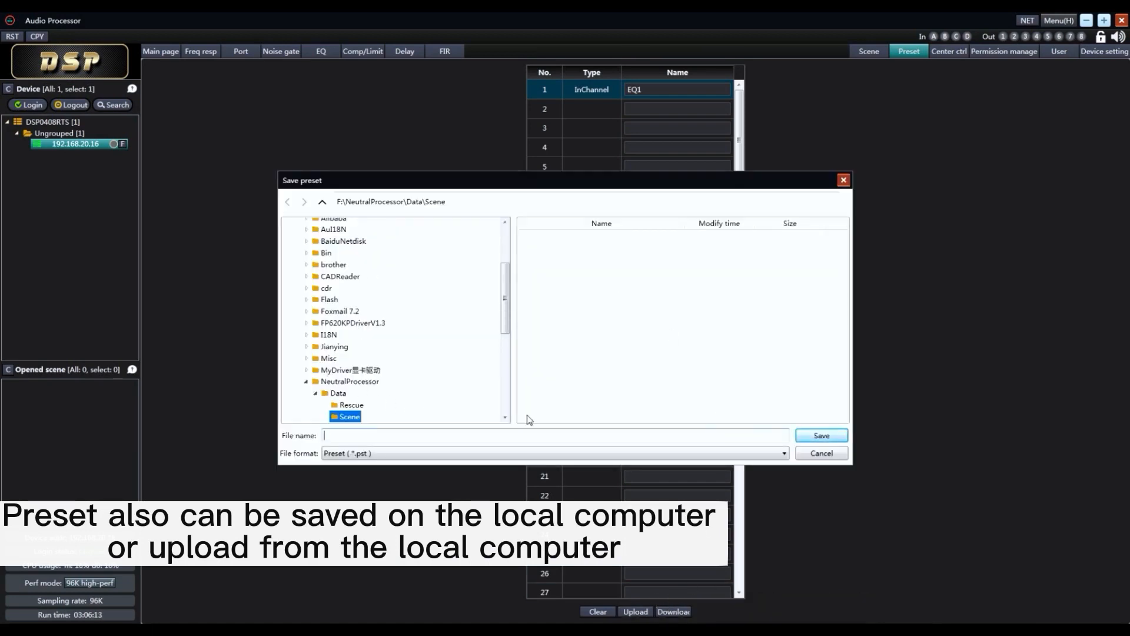
{"action": "left_click", "coordinate": [825, 455]}
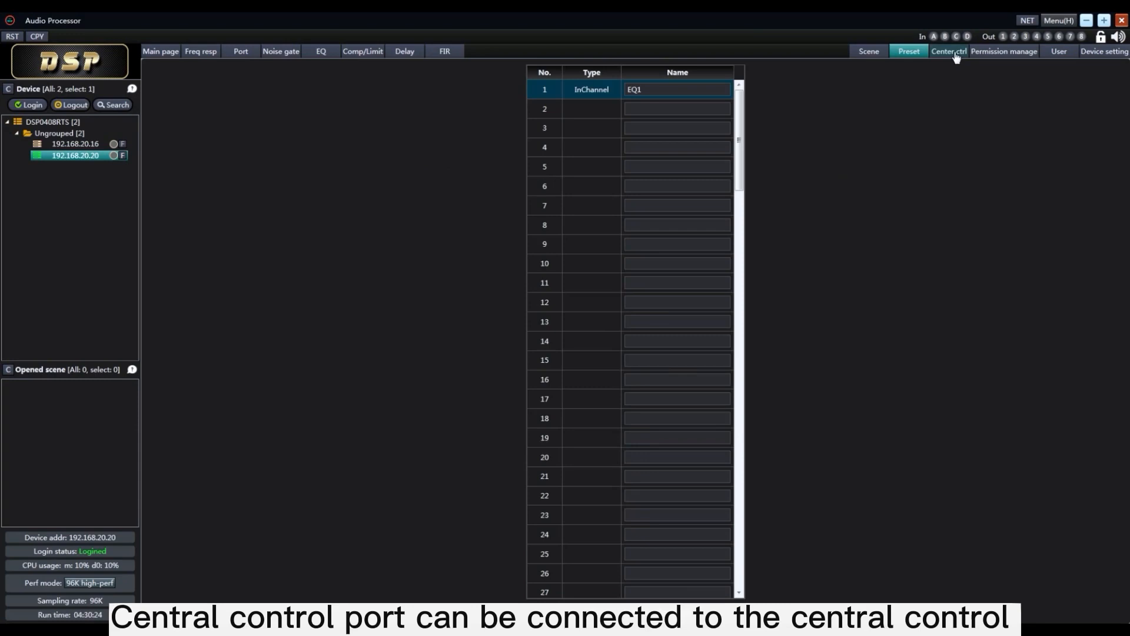
View the central control page and the RS232 communication protocol table in the central control spreadsheet, then close the spreadsheet and its folder
{"action": "left_click", "coordinate": [953, 52]}
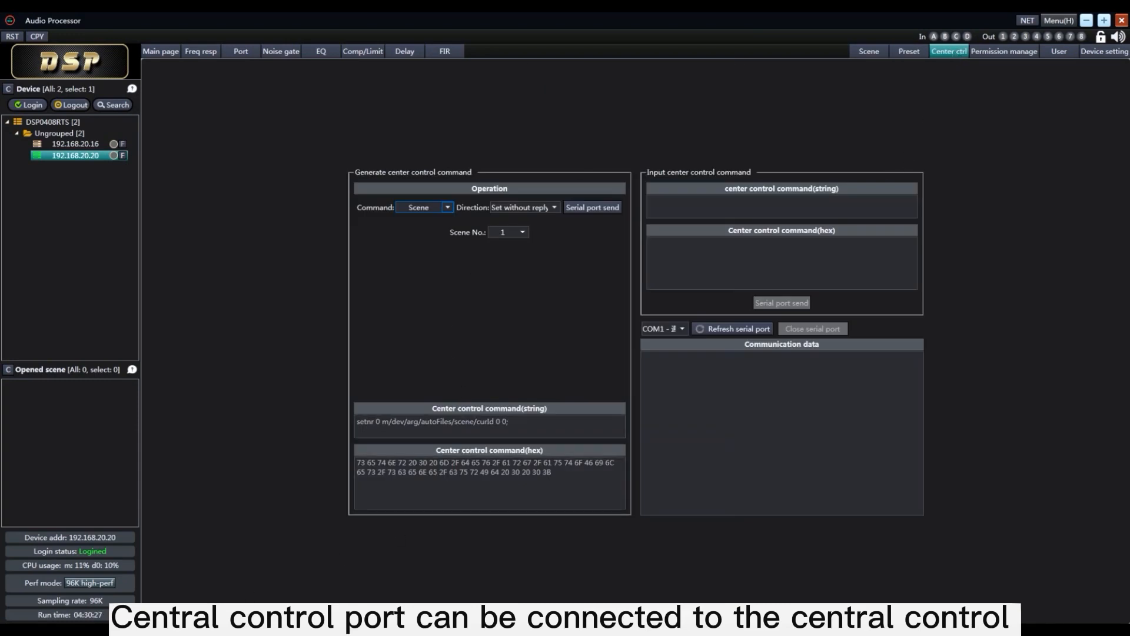
{"action": "mouse_move", "coordinate": [235, 632]}
{"action": "left_click", "coordinate": [368, 574]}
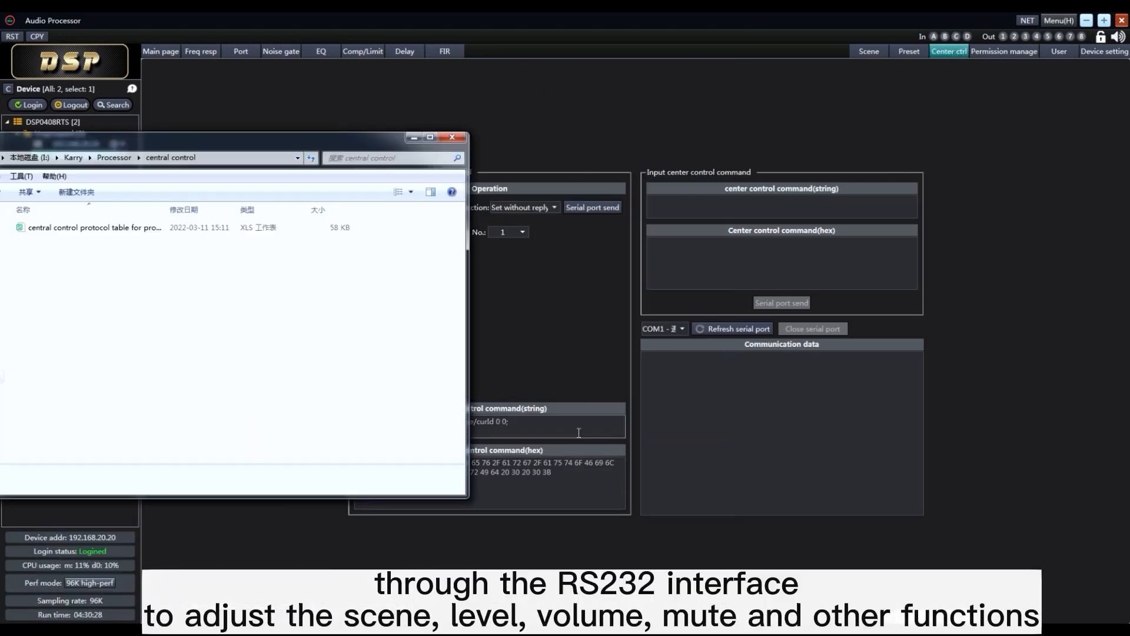
{"action": "double_click", "coordinate": [94, 230]}
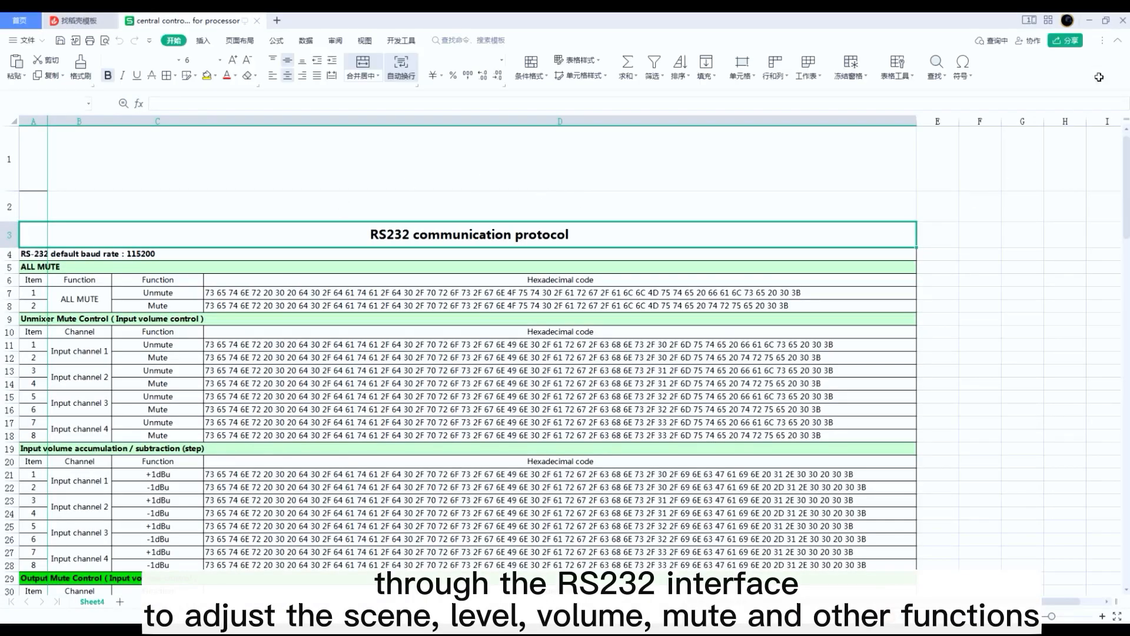
{"action": "left_click", "coordinate": [1122, 22]}
{"action": "left_click", "coordinate": [452, 137]}
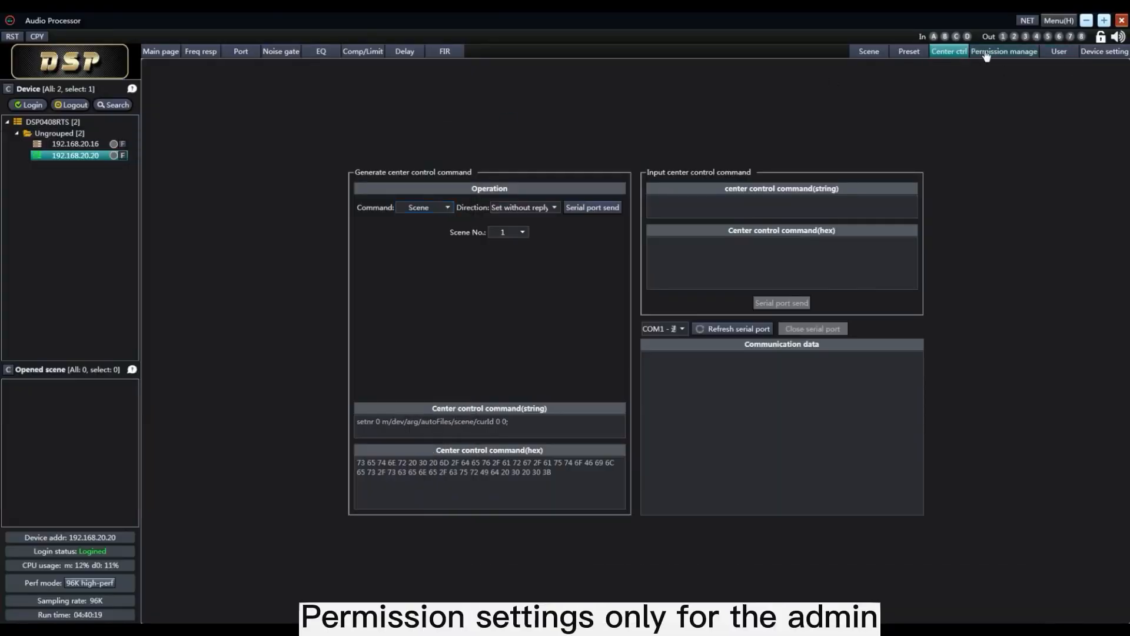
Hide input ports 1 and 3 and input 3's EQ and compressor, make port 2 and inputs 2 and 4's EQ and compressor read-only, then test
{"action": "left_click", "coordinate": [1003, 51]}
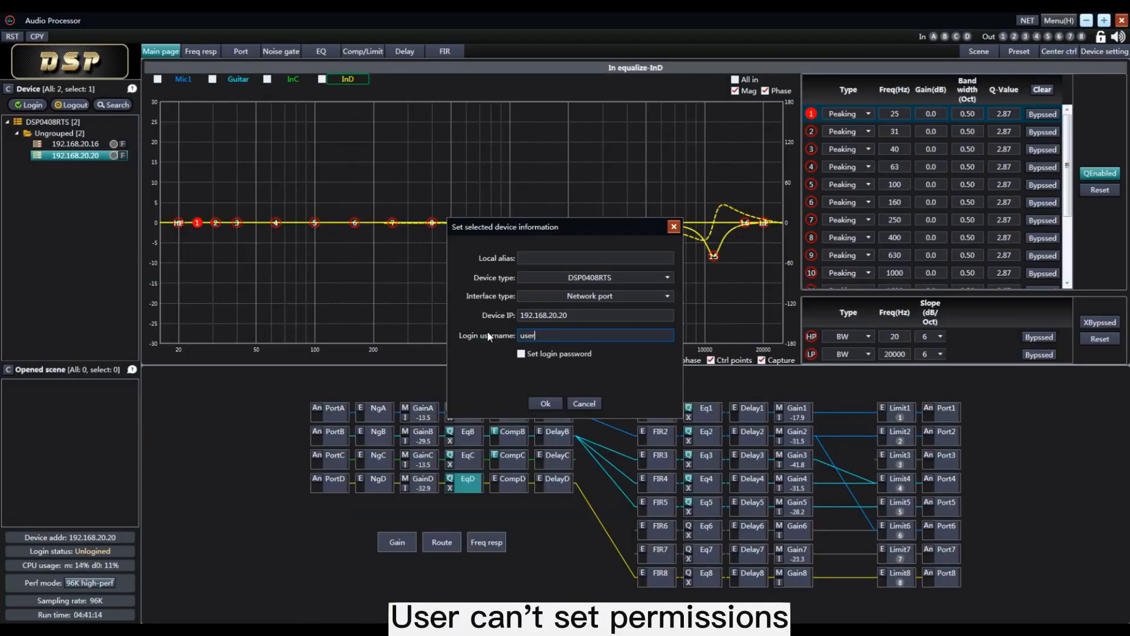
{"action": "left_click", "coordinate": [521, 353]}
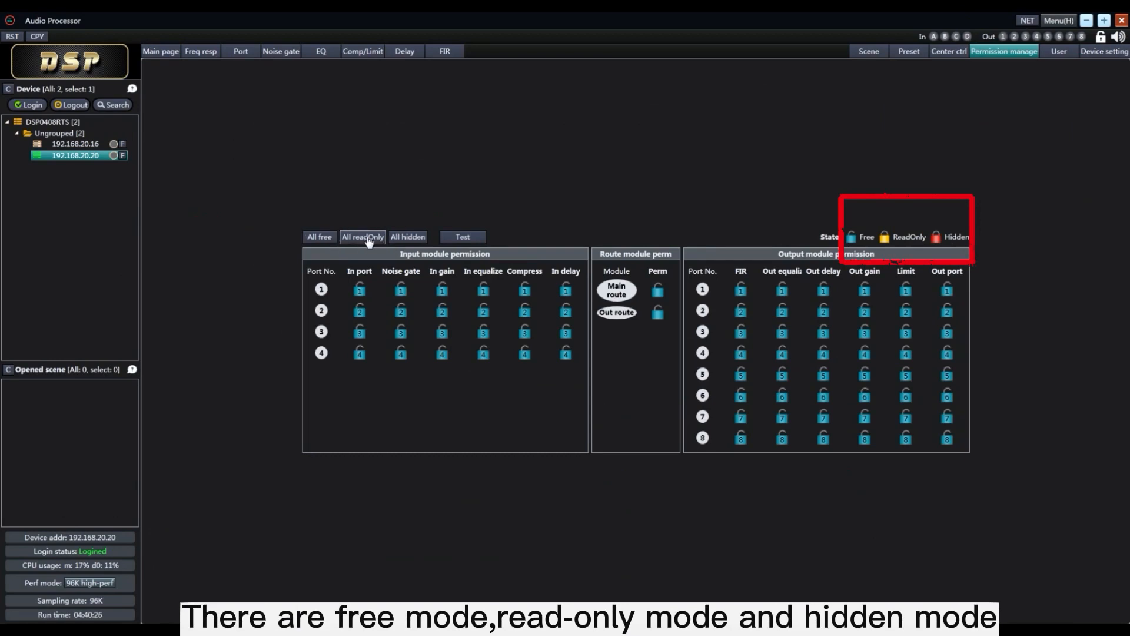
{"action": "left_click", "coordinate": [360, 290]}
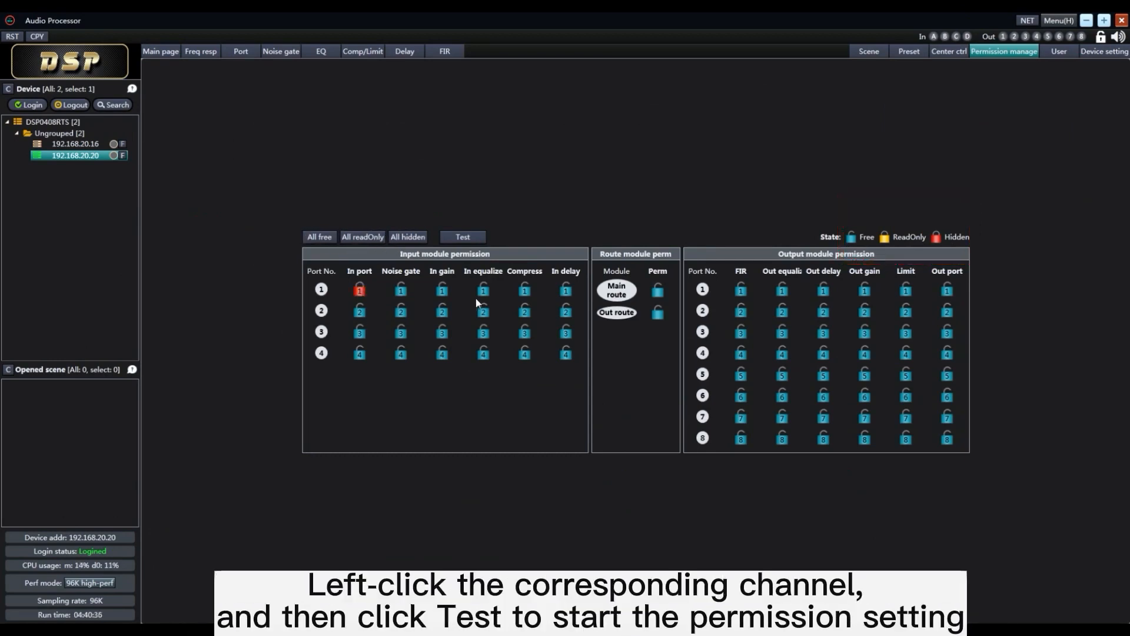
{"action": "left_click", "coordinate": [361, 315]}
{"action": "left_click", "coordinate": [361, 335]}
{"action": "left_click", "coordinate": [361, 335]}
{"action": "left_click", "coordinate": [484, 314]}
{"action": "left_click", "coordinate": [523, 313]}
{"action": "left_click", "coordinate": [483, 335]}
{"action": "left_click", "coordinate": [484, 335]}
{"action": "double_click", "coordinate": [524, 338]}
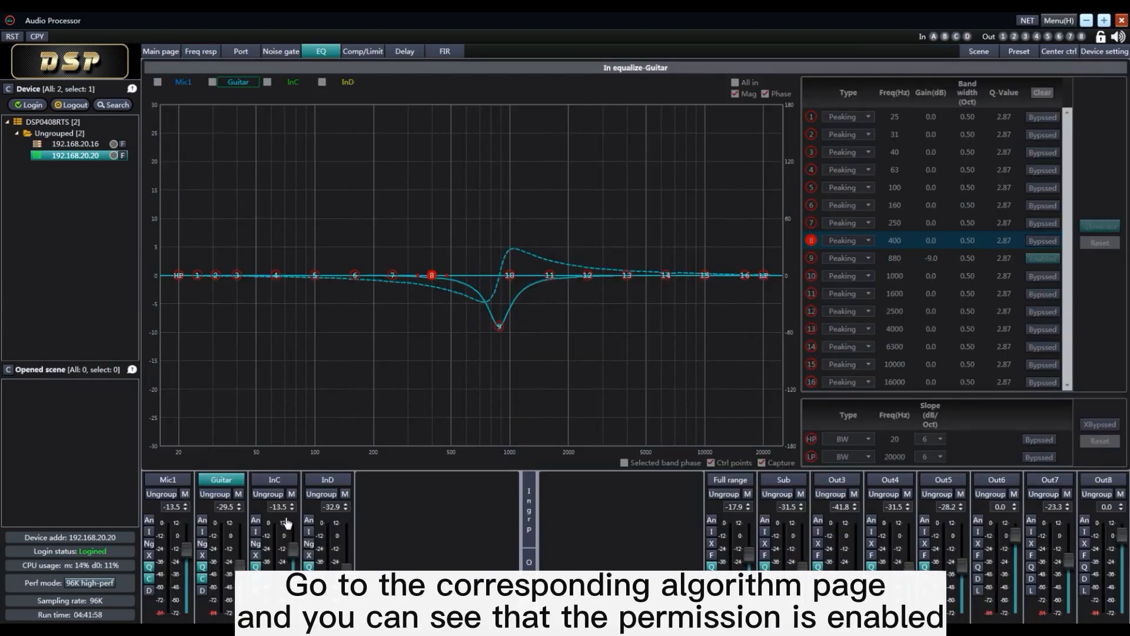
Check the equalizer pages of inputs InC and InD under the tested permissions
{"action": "left_click", "coordinate": [275, 479]}
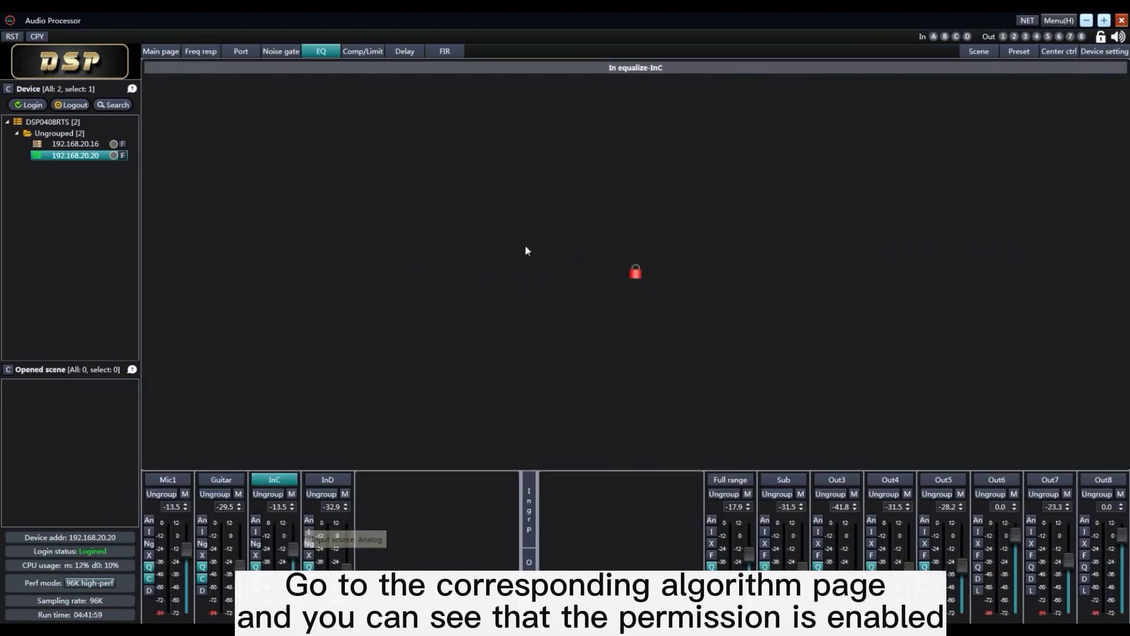
{"action": "left_click", "coordinate": [327, 479]}
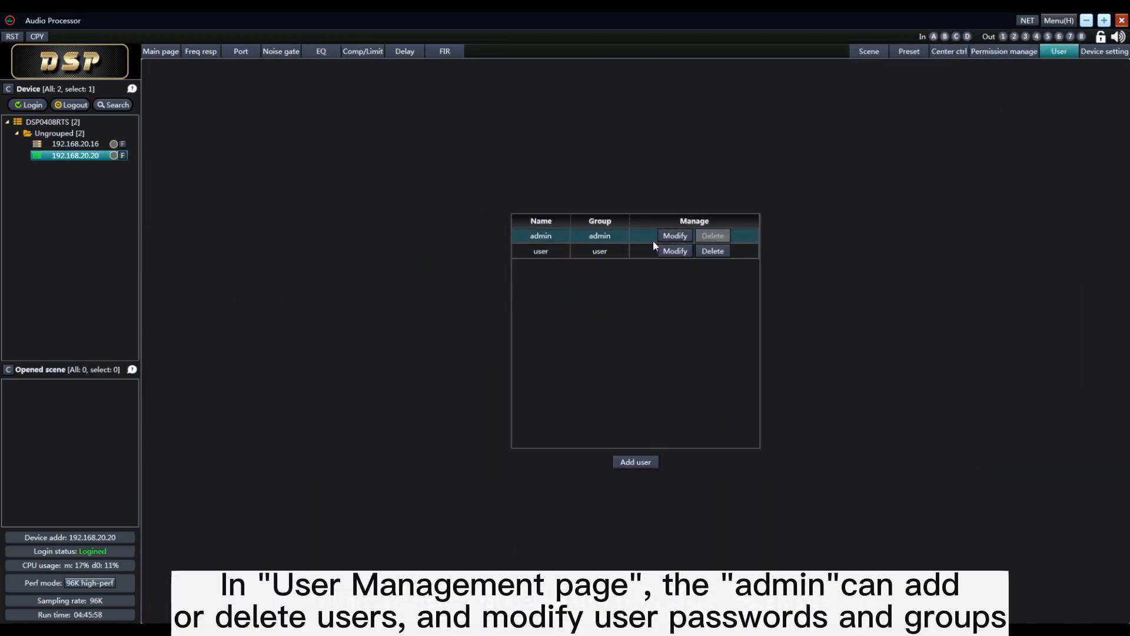
Add a user account named user1 in the user group, entering and confirming its new password
{"action": "left_click", "coordinate": [636, 462]}
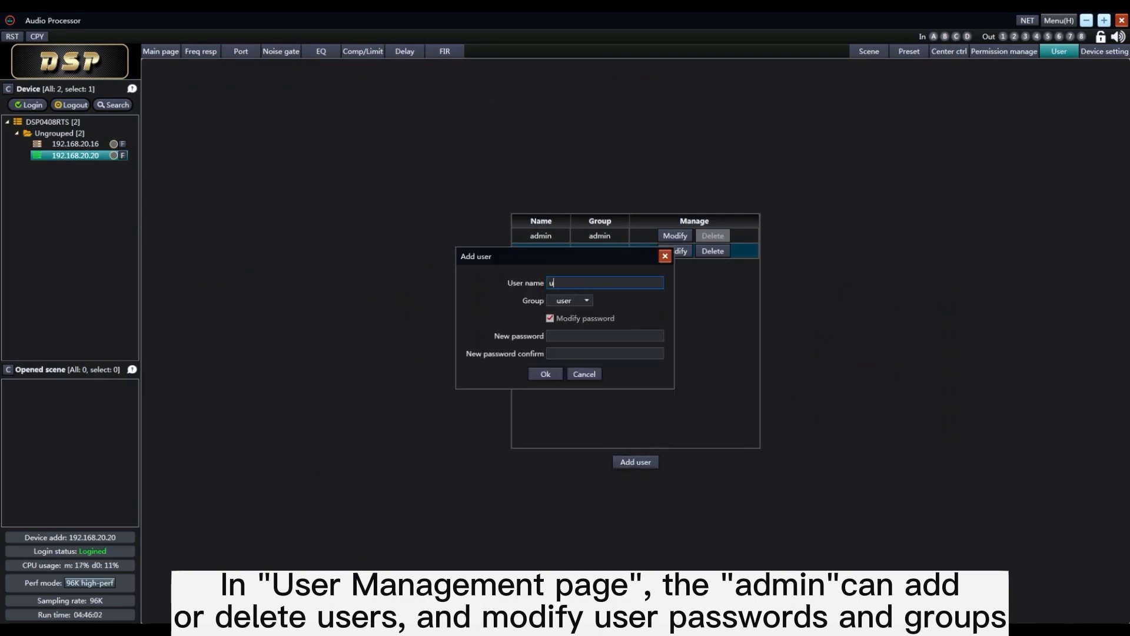
{"action": "left_click", "coordinate": [581, 338]}
{"action": "type", "text": "1"}
{"action": "left_click", "coordinate": [581, 357]}
{"action": "type", "text": "1"}
{"action": "left_click", "coordinate": [554, 375]}
Examine the group and password options for modifying user1, and leave the dialog without saving
{"action": "left_click", "coordinate": [675, 266]}
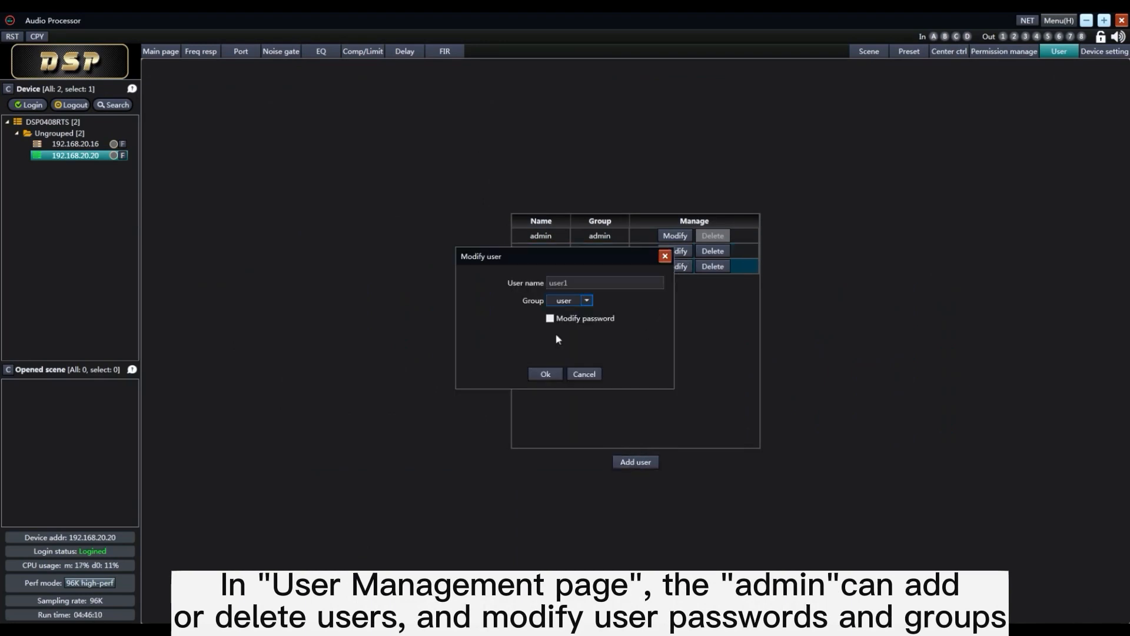
{"action": "left_click", "coordinate": [550, 318]}
{"action": "left_click", "coordinate": [576, 375]}
Name the device Nuoxun Audio 1 in the device settings
{"action": "left_click", "coordinate": [1102, 52]}
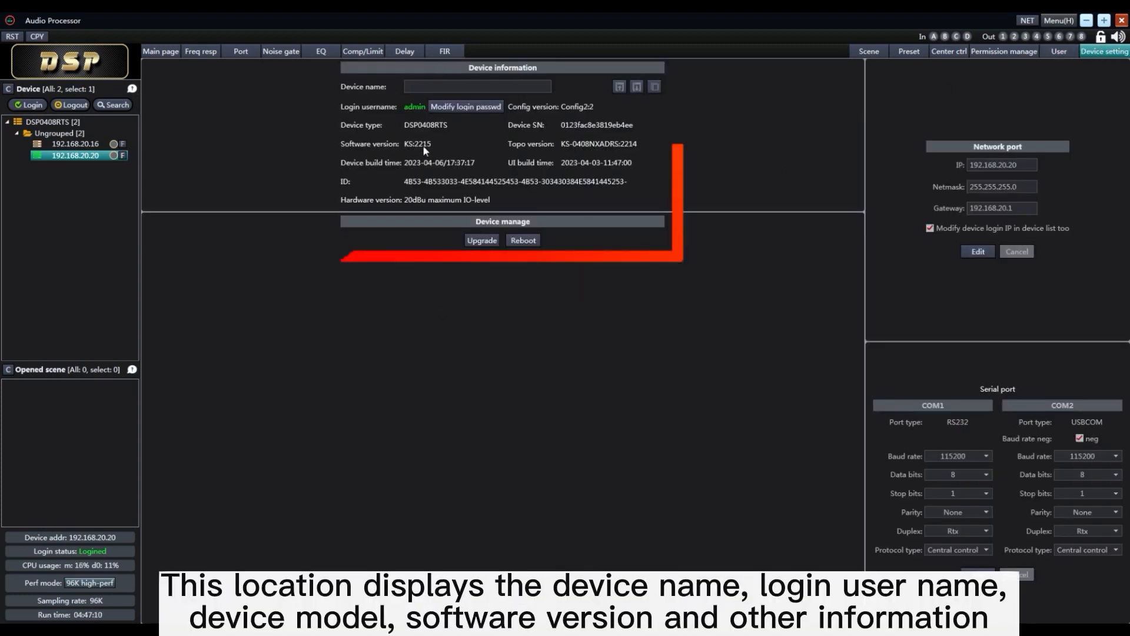
{"action": "left_click", "coordinate": [445, 89]}
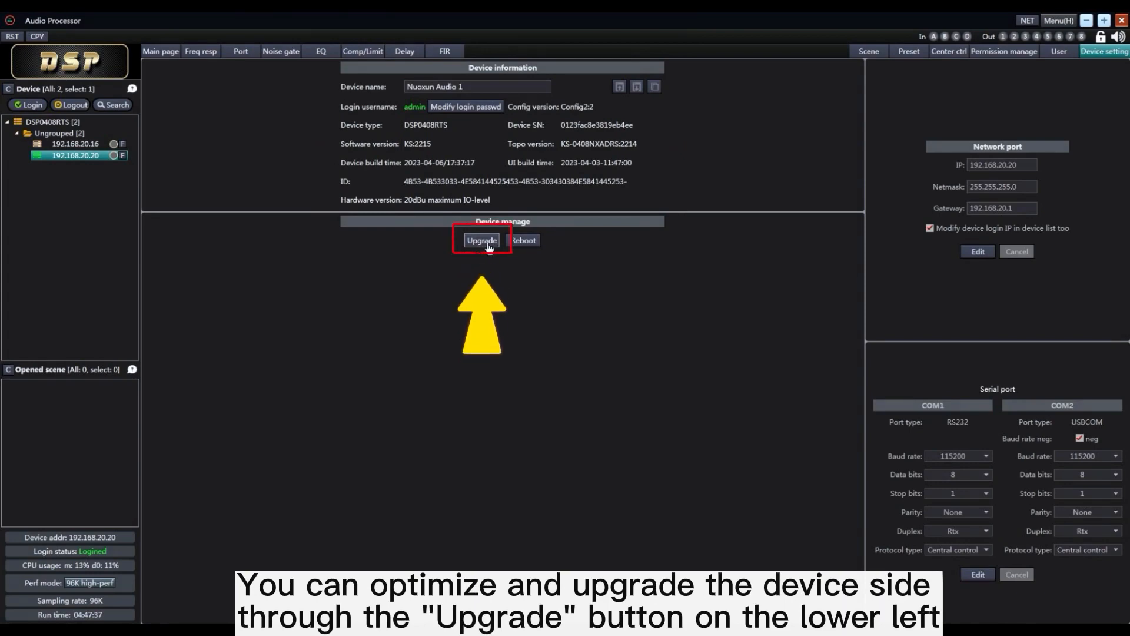
Load the upgrade package KS-CA_2023-04-06_2215.dua to upgrade the device
{"action": "left_click", "coordinate": [486, 241]}
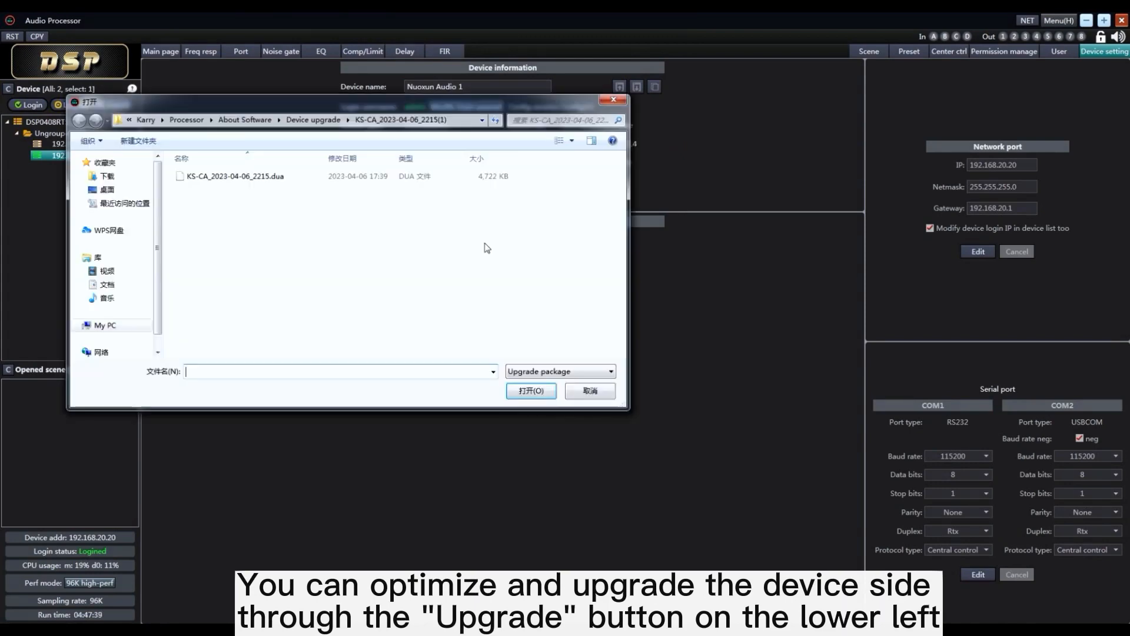
{"action": "left_click", "coordinate": [232, 180]}
{"action": "left_click", "coordinate": [528, 393]}
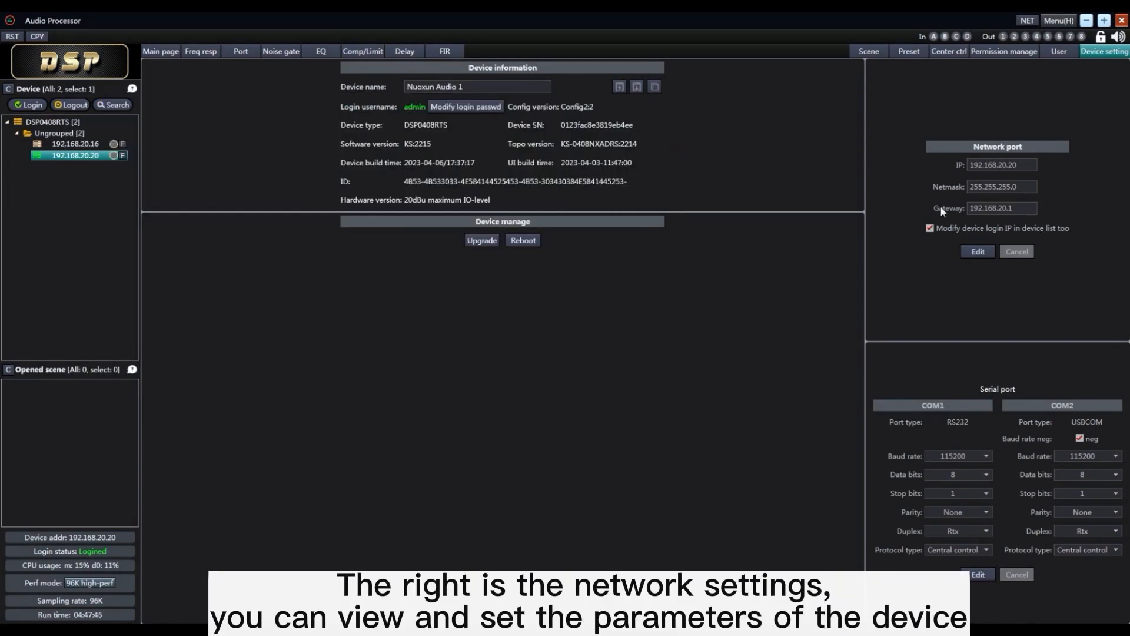